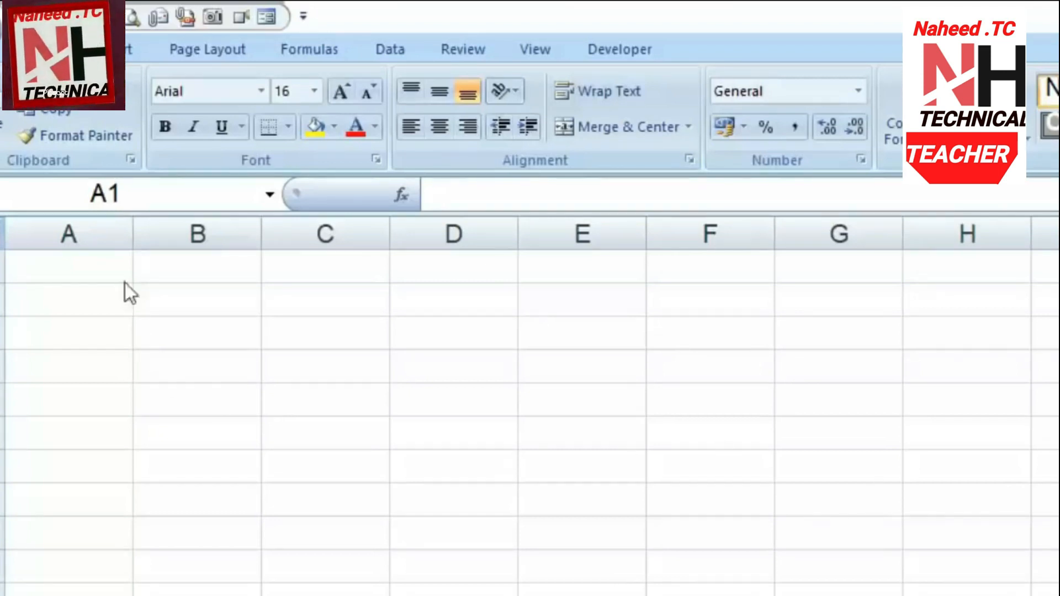
Enter the headings क्रम and नाम in cells A1 and B1
{"action": "left_click", "coordinate": [122, 267]}
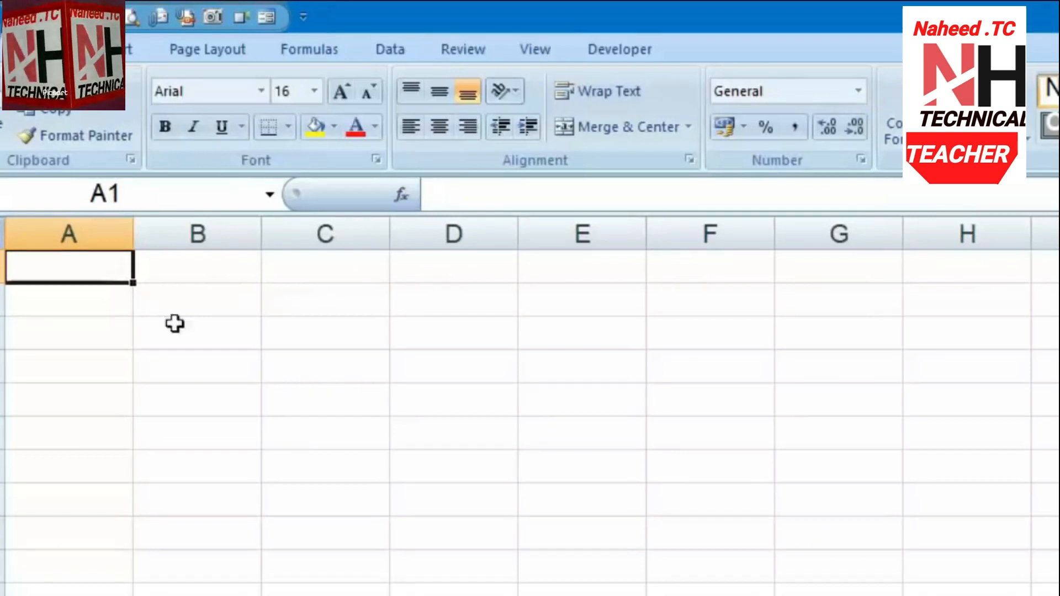
{"action": "left_click", "coordinate": [246, 340]}
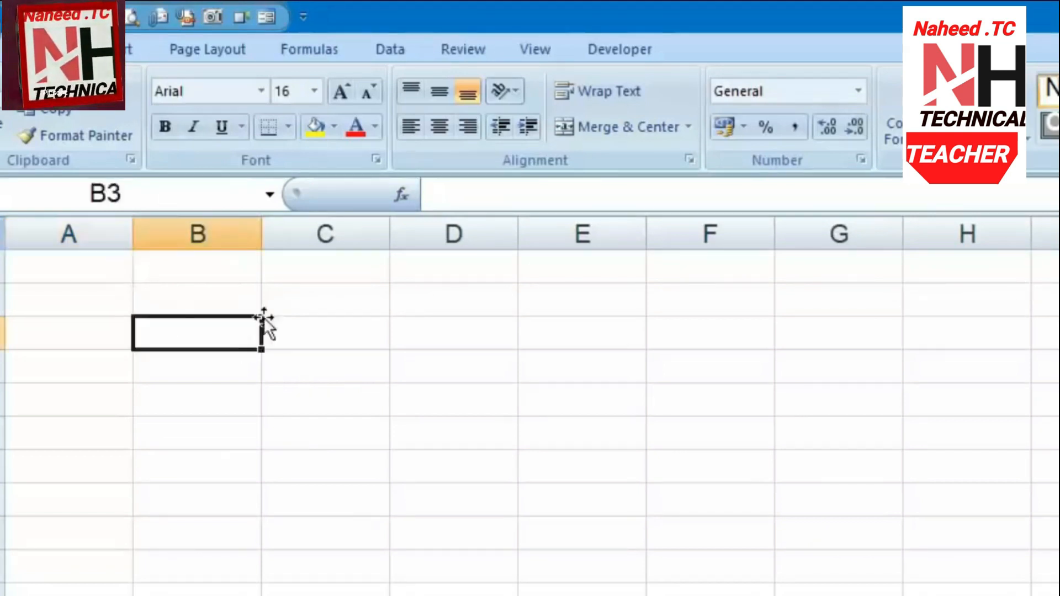
{"action": "left_click", "coordinate": [94, 258]}
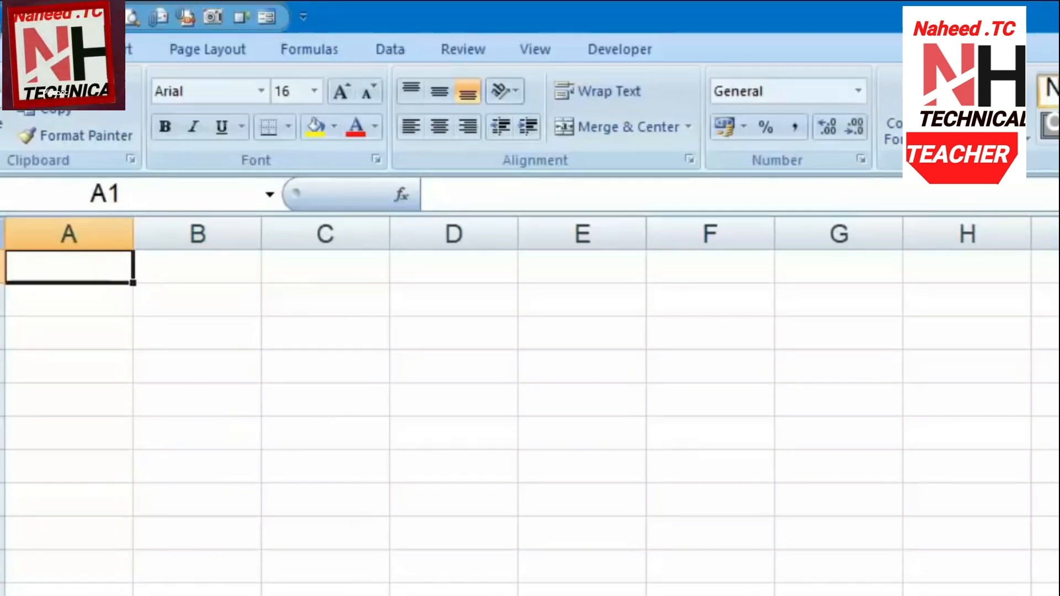
{"action": "key", "text": "F2"}
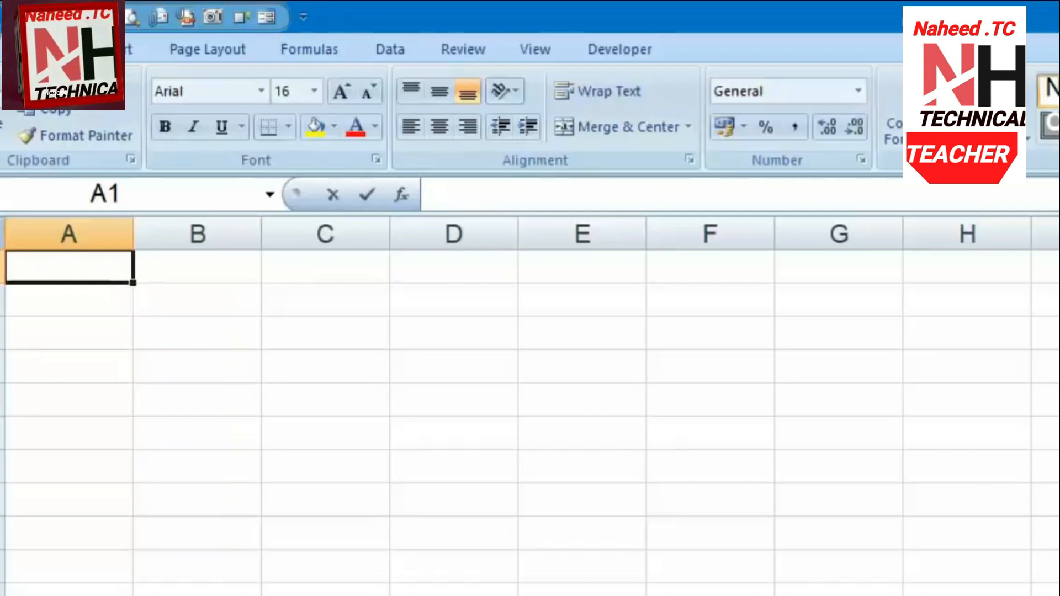
{"action": "type", "text": "क्रम"}
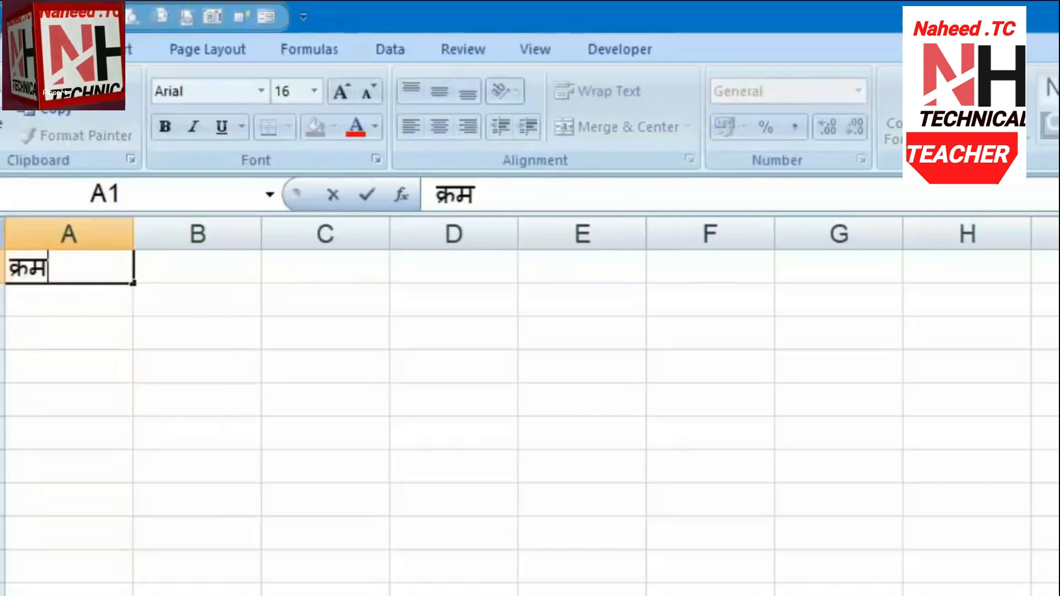
{"action": "key", "text": "Tab"}
{"action": "type", "text": "नाम"}
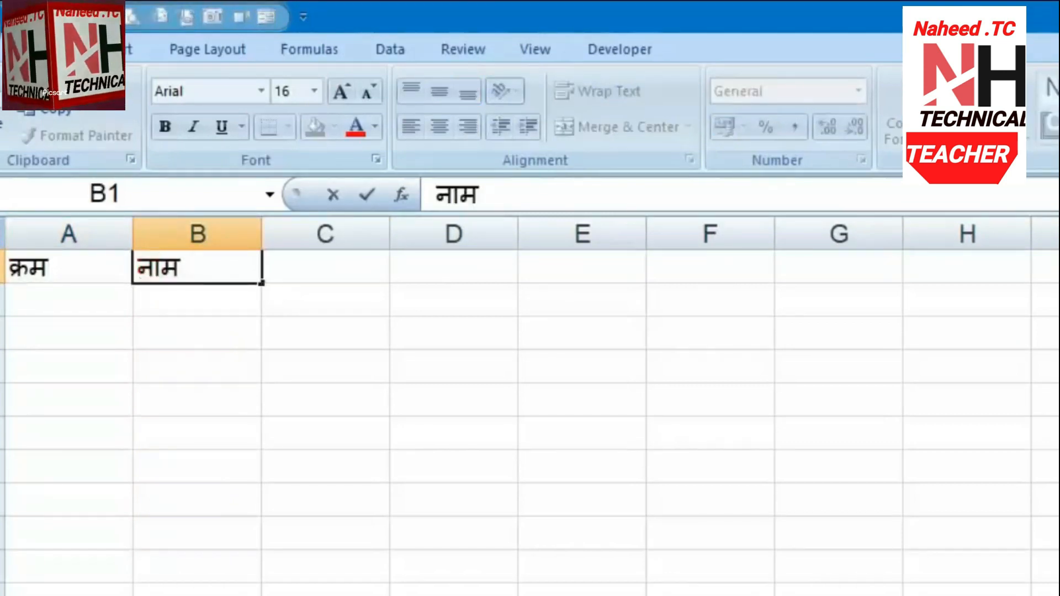
{"action": "key", "text": "Tab"}
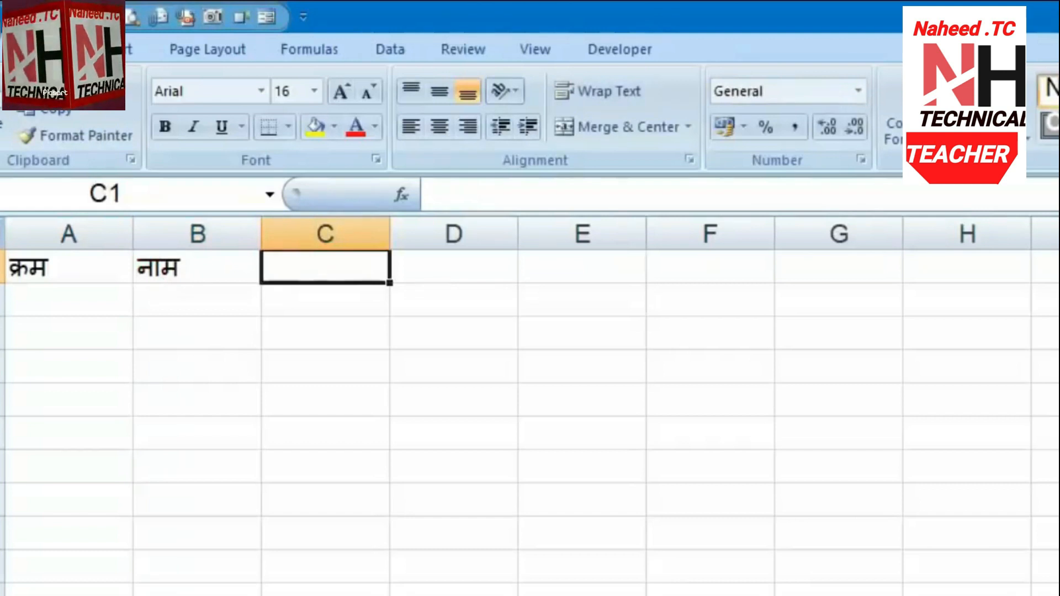
Fill C1:F1 with the headings पिता का नाम, पता, उम्र and जन्मतिथि
{"action": "type", "text": "पिता का नाम"}
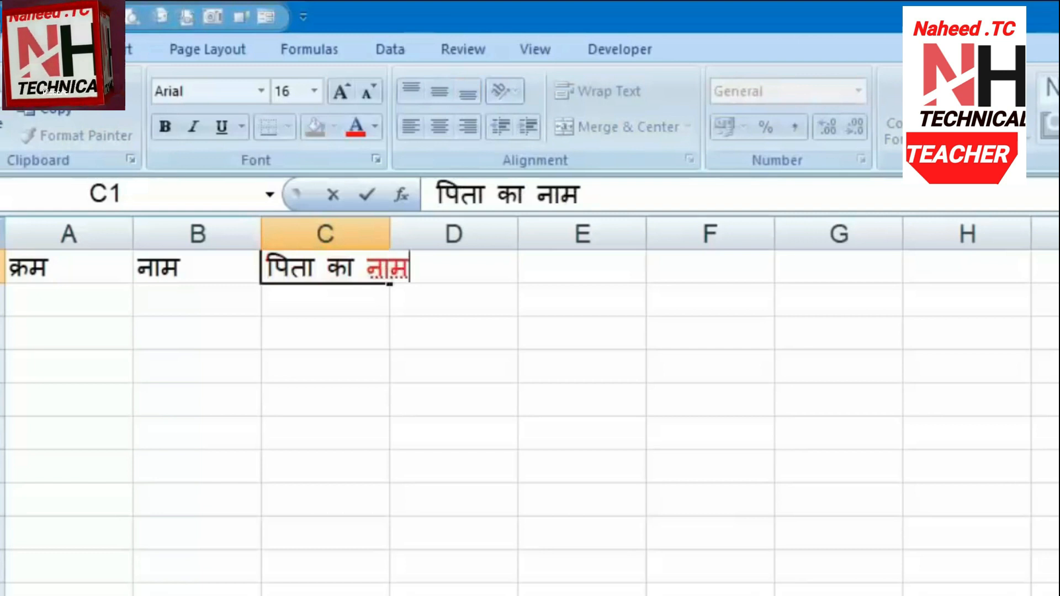
{"action": "key", "text": "Tab"}
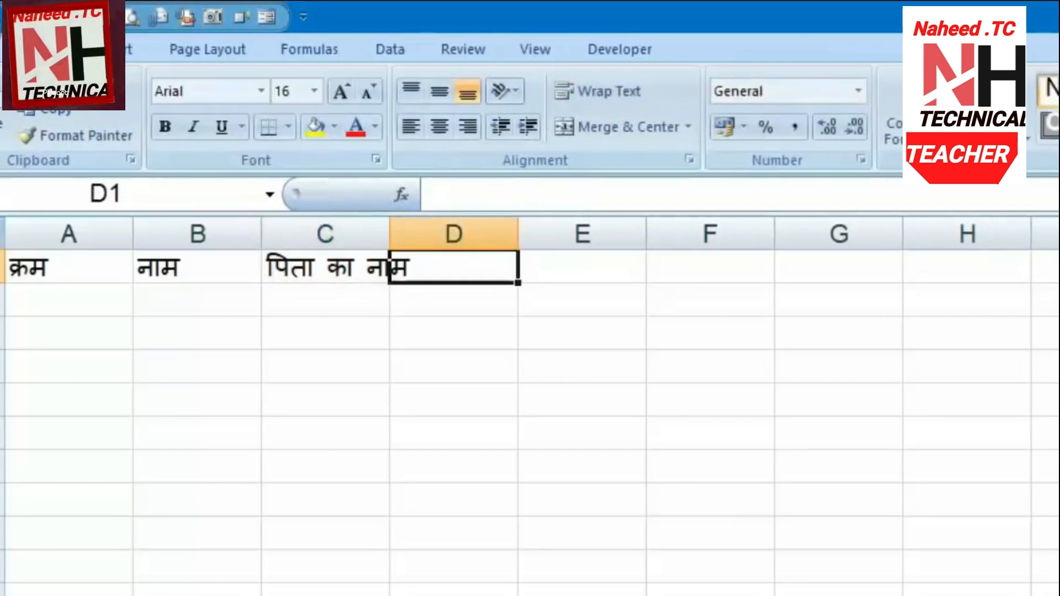
{"action": "type", "text": "पता"}
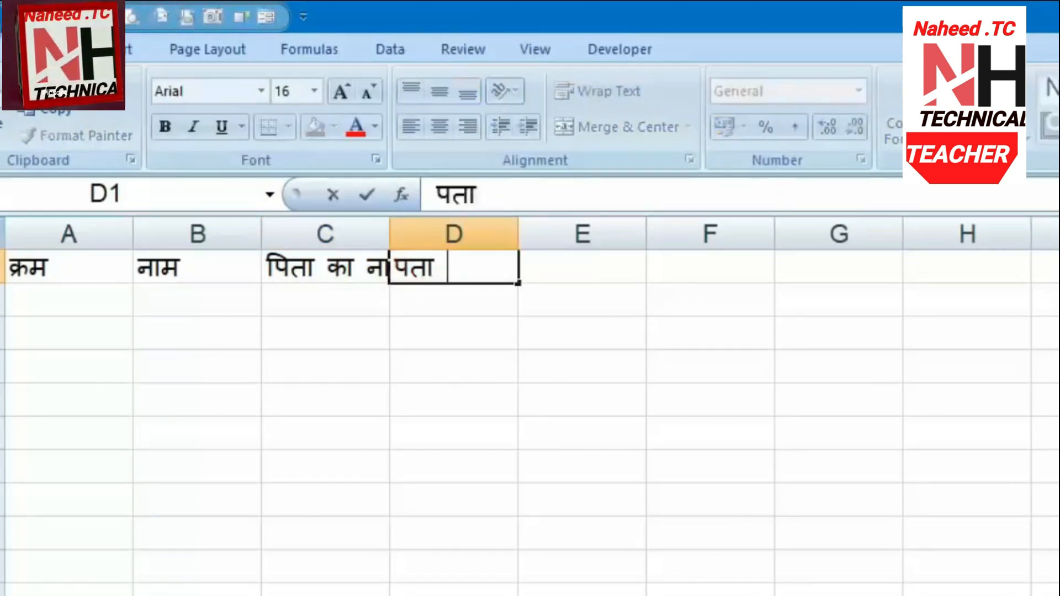
{"action": "key", "text": "Tab"}
{"action": "type", "text": "उम्र"}
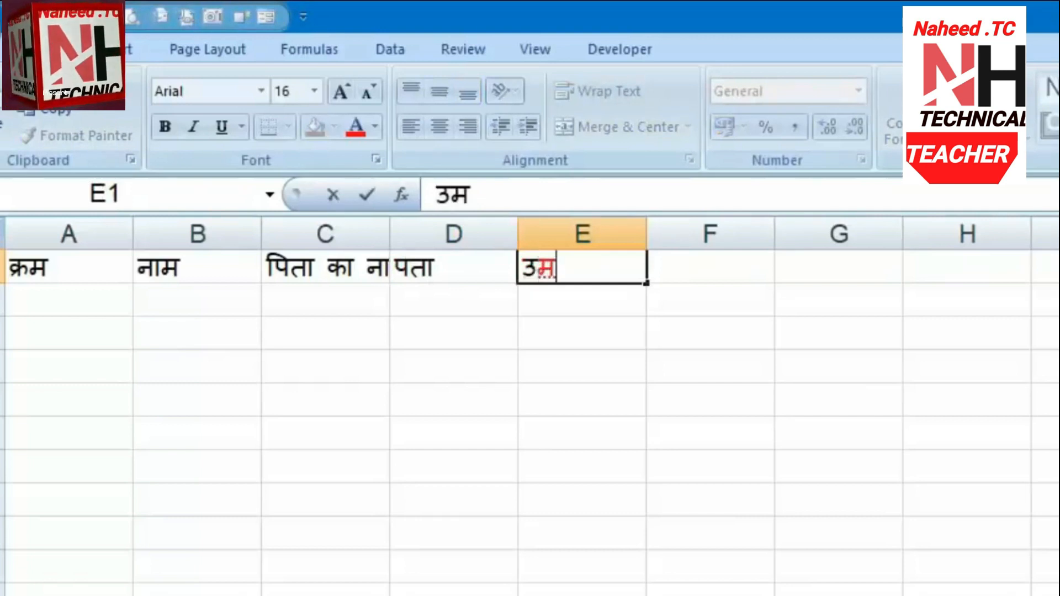
{"action": "key", "text": "Tab"}
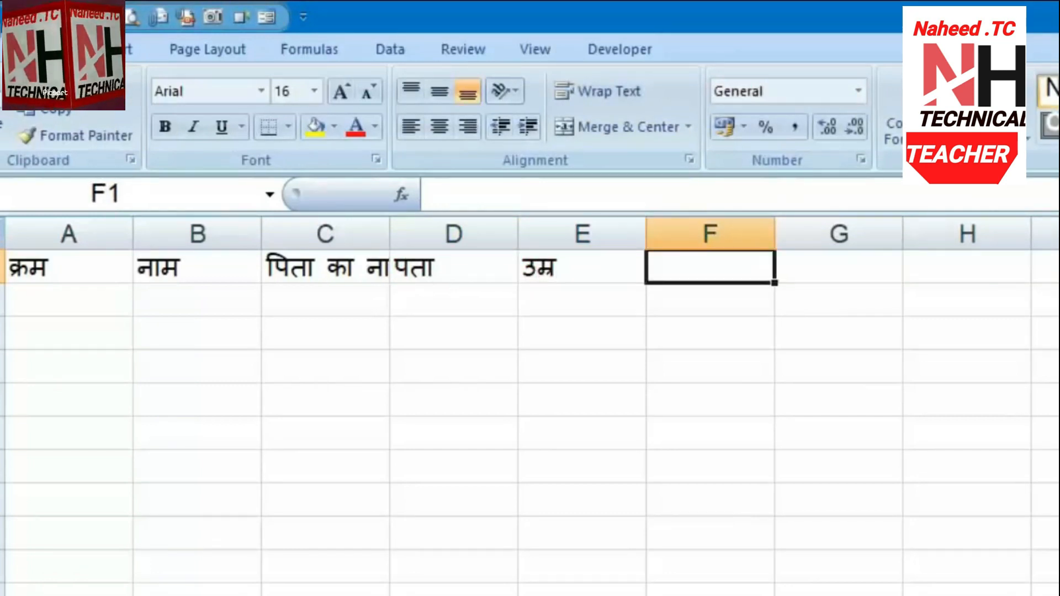
{"action": "type", "text": "ज"}
{"action": "type", "text": "न्मतिथि"}
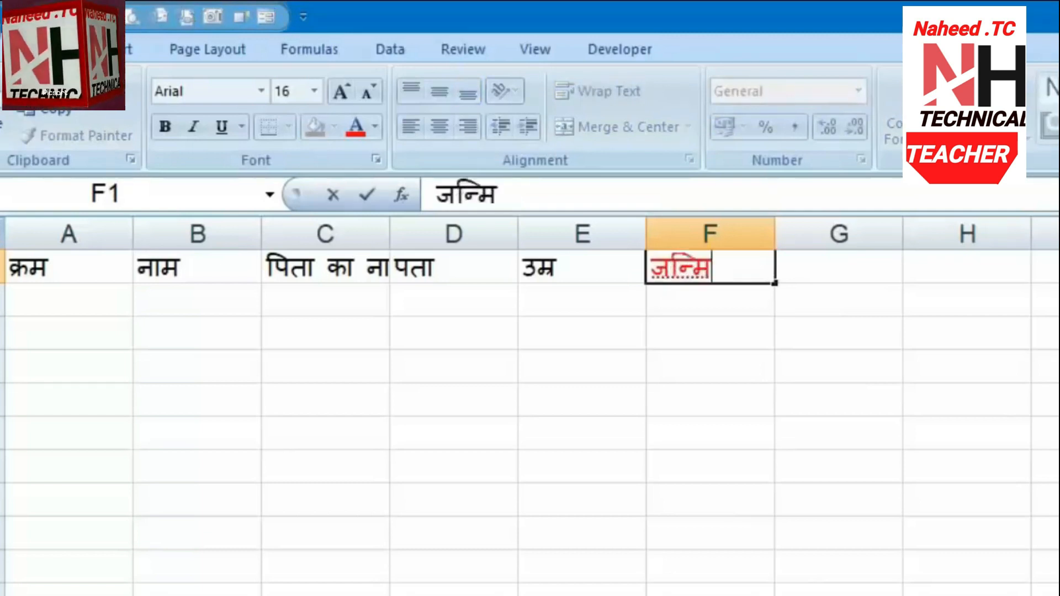
{"action": "key", "text": "Return"}
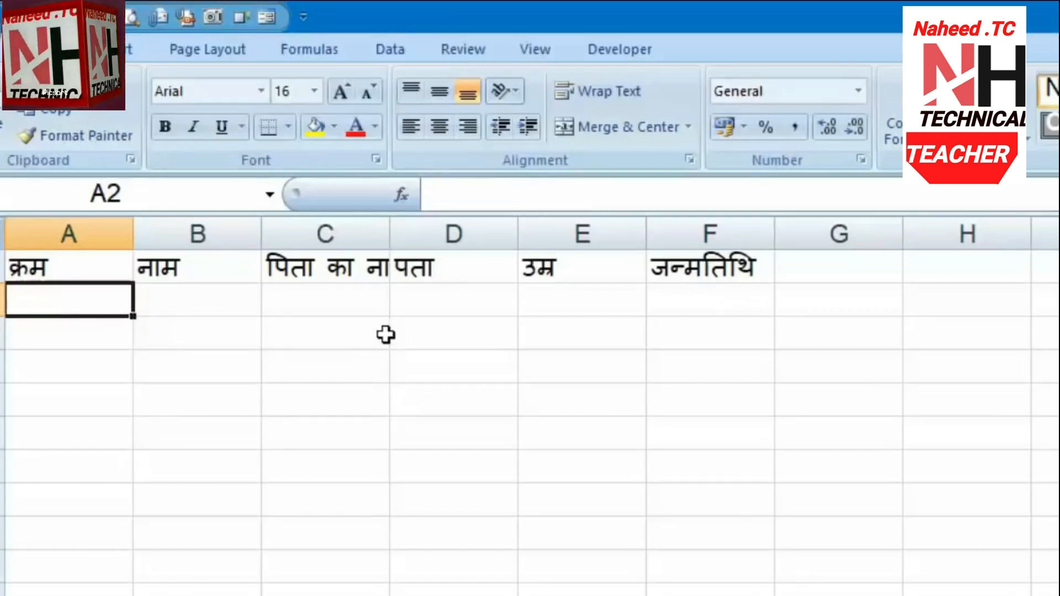
Widen column C and AutoFit columns A–F to their headings
{"action": "left_click_drag", "start_coordinate": [386, 235], "coordinate": [500, 234]}
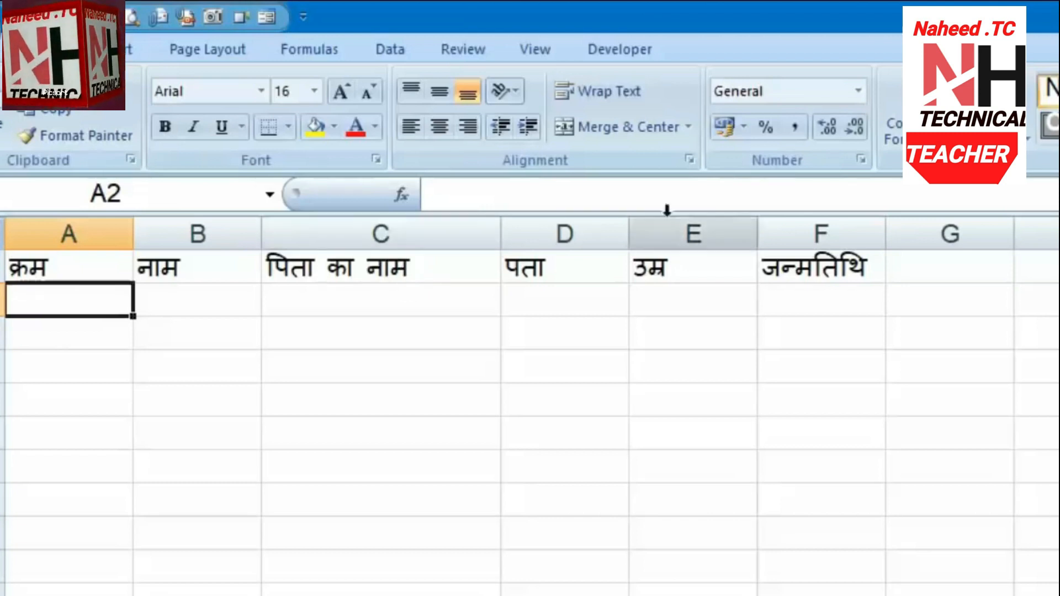
{"action": "left_click_drag", "start_coordinate": [807, 220], "coordinate": [119, 231]}
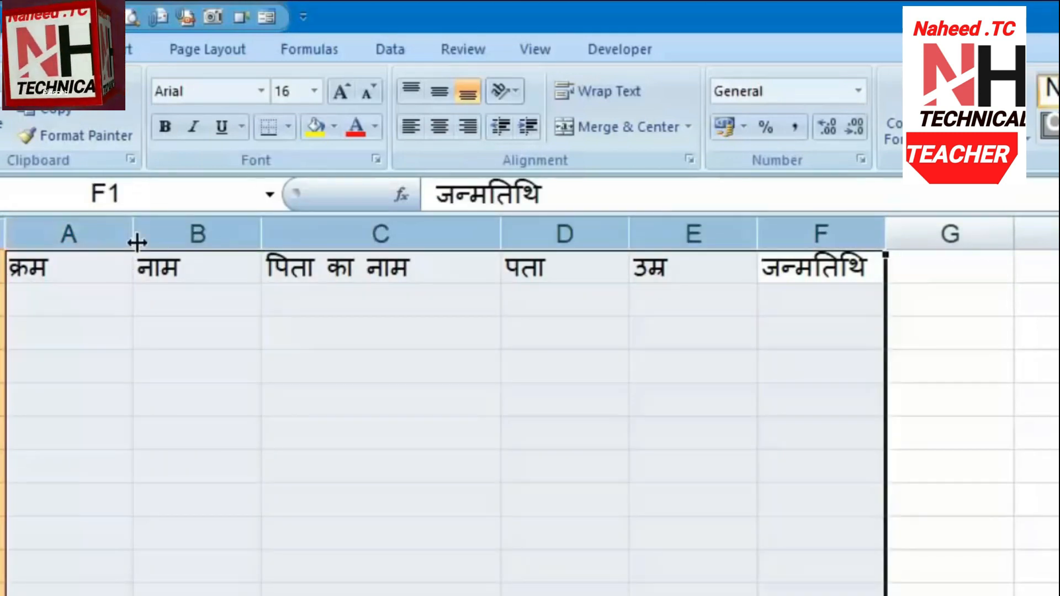
{"action": "double_click", "coordinate": [134, 234]}
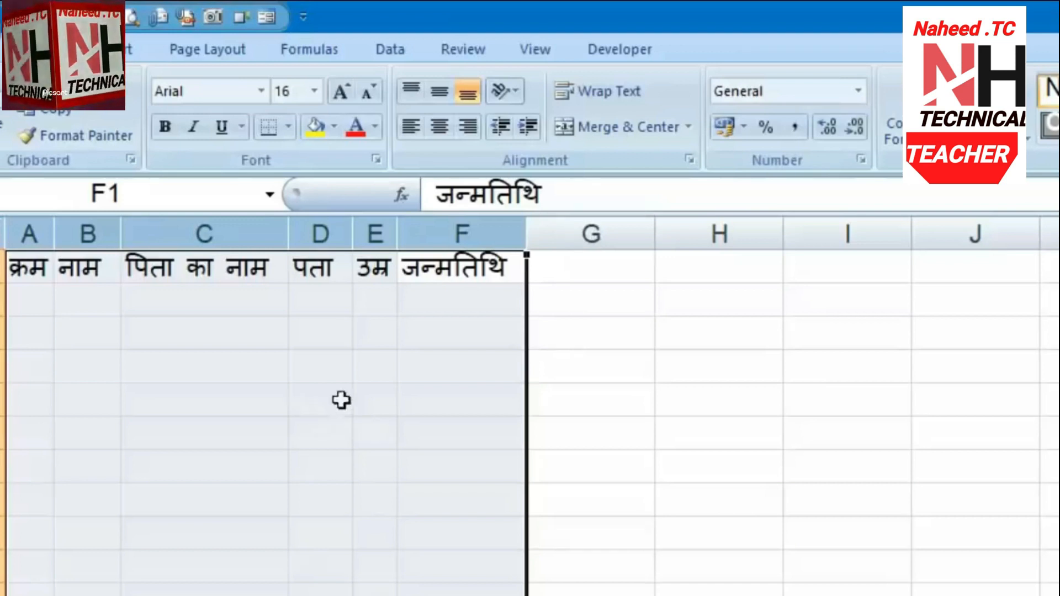
{"action": "left_click", "coordinate": [29, 234]}
Number column A with 1 and 2 in A2:A3, then fill the series down
{"action": "left_click", "coordinate": [30, 302]}
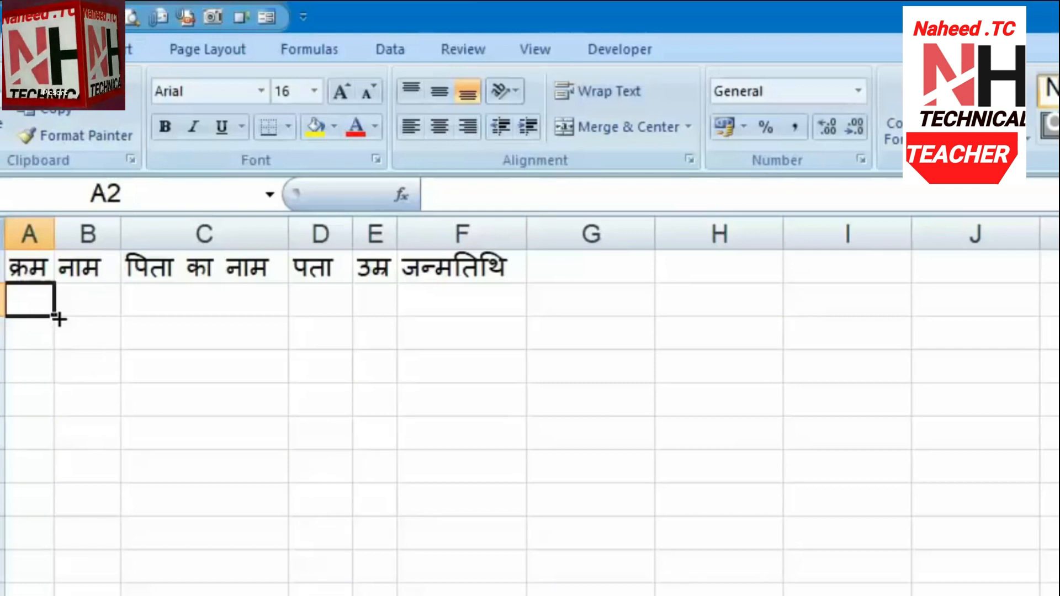
{"action": "type", "text": "1"}
{"action": "key", "text": "Return"}
{"action": "type", "text": "2"}
{"action": "key", "text": "Return"}
{"action": "left_click_drag", "start_coordinate": [25, 298], "coordinate": [98, 358]}
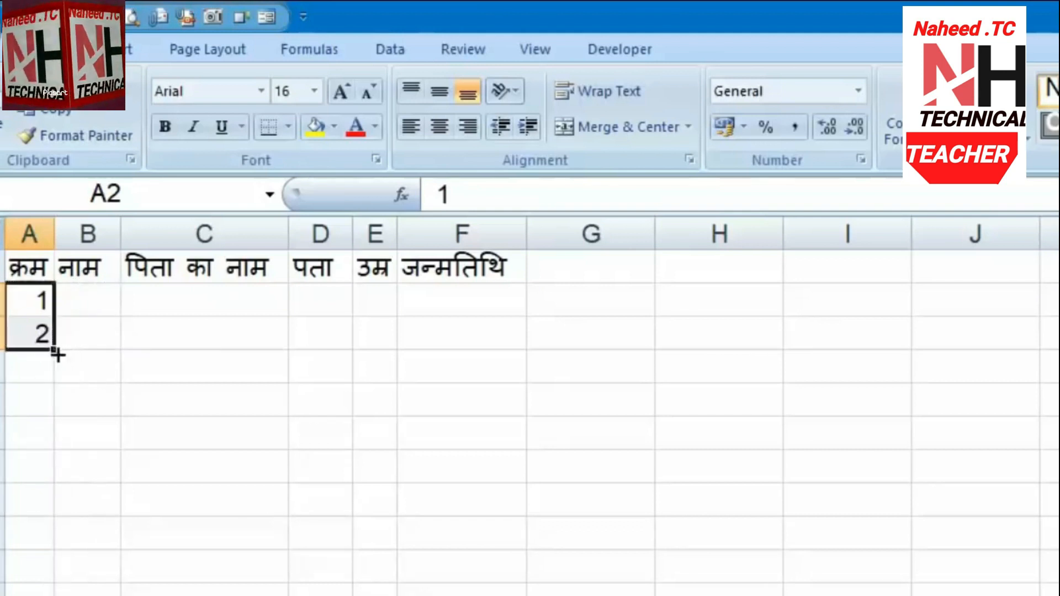
{"action": "left_click_drag", "start_coordinate": [54, 351], "coordinate": [53, 595]}
{"action": "scroll", "coordinate": [530, 419], "scroll_direction": "up", "scroll_amount": 1}
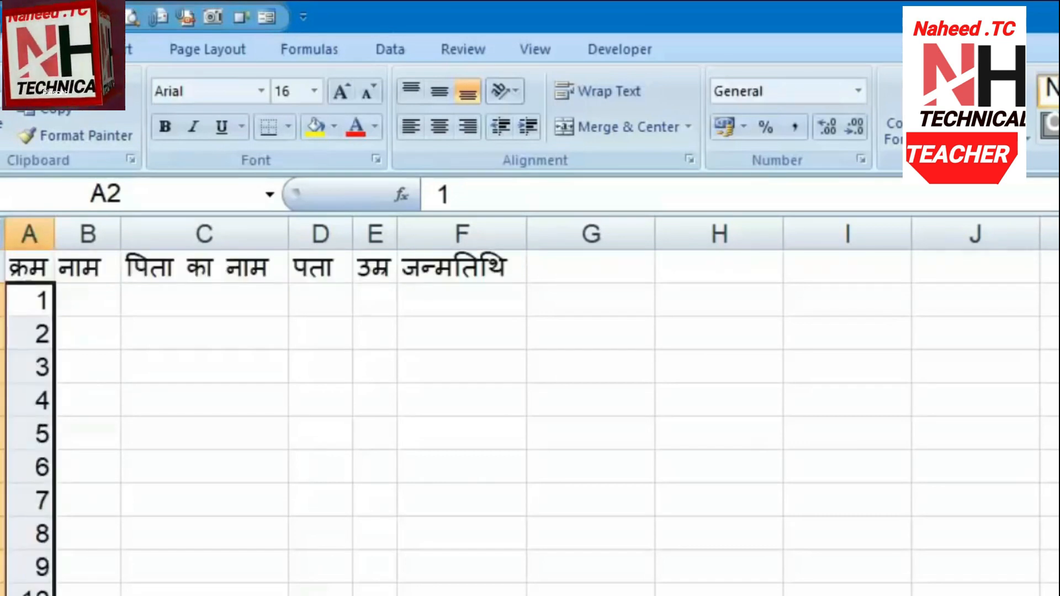
Enter the first record in B2:F2: a name, a father's name, दिल्ली, 32 and 05-04-1984
{"action": "left_click", "coordinate": [87, 595]}
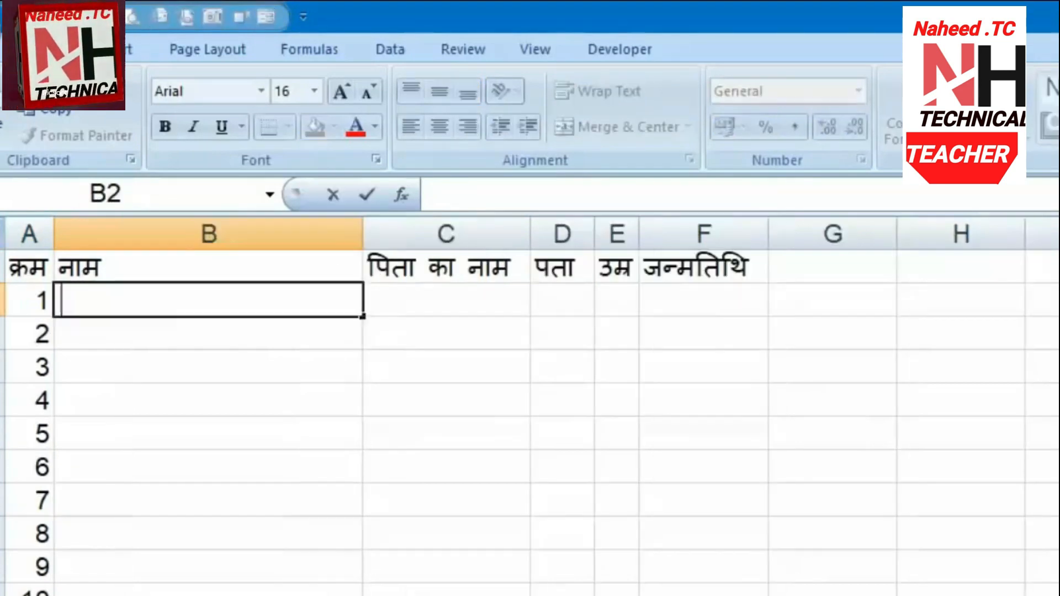
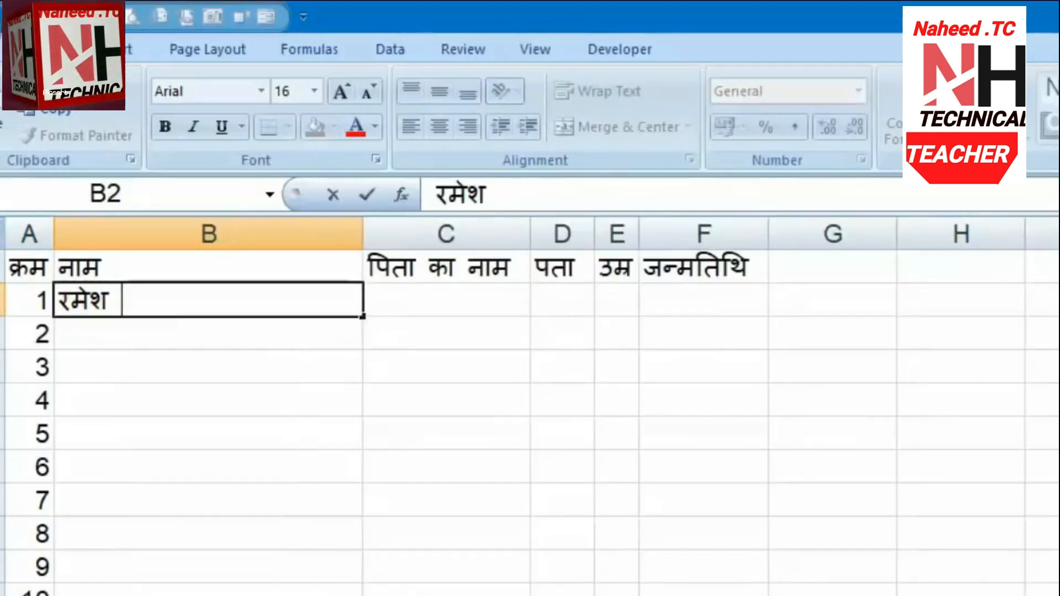
{"action": "key", "text": "Tab"}
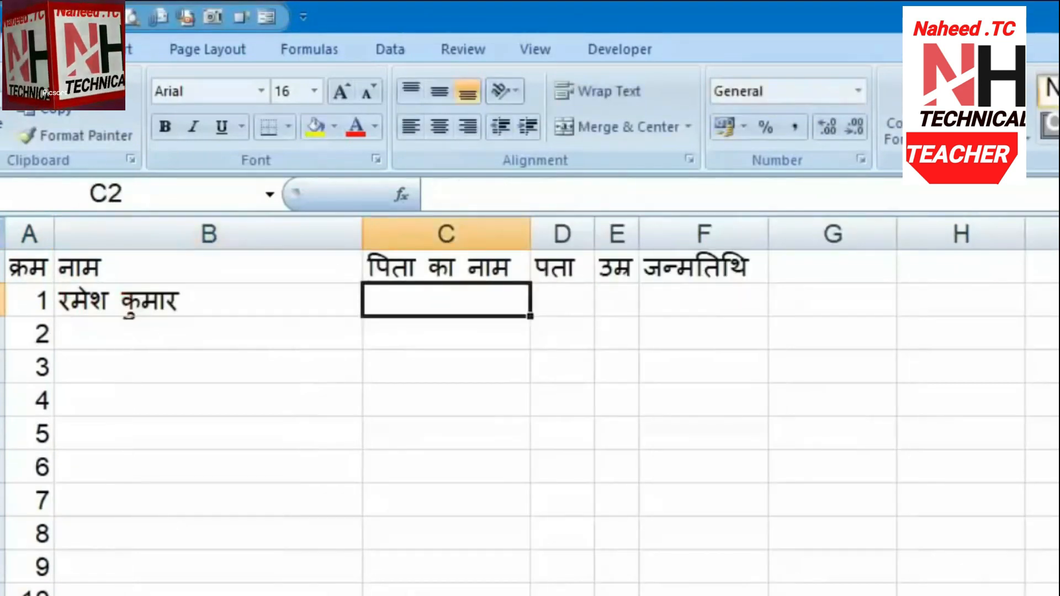
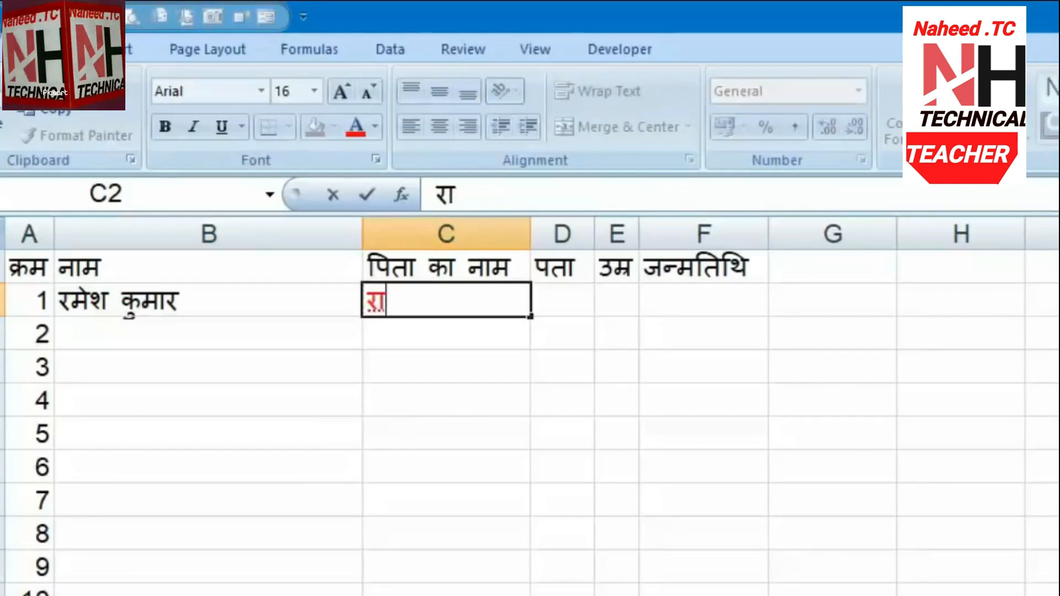
{"action": "key", "text": "Tab"}
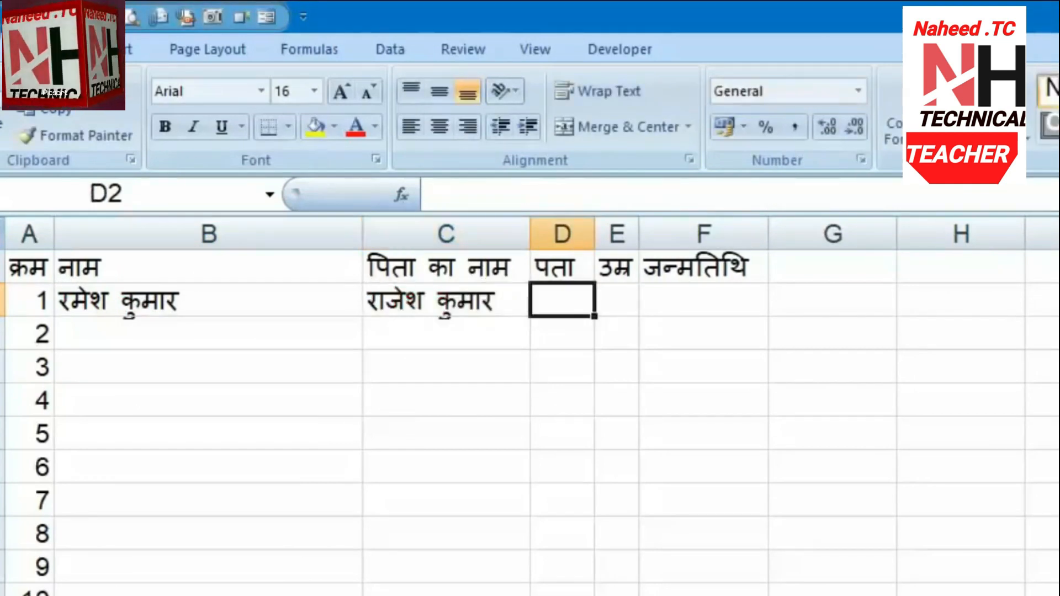
{"action": "type", "text": "दिल्ली"}
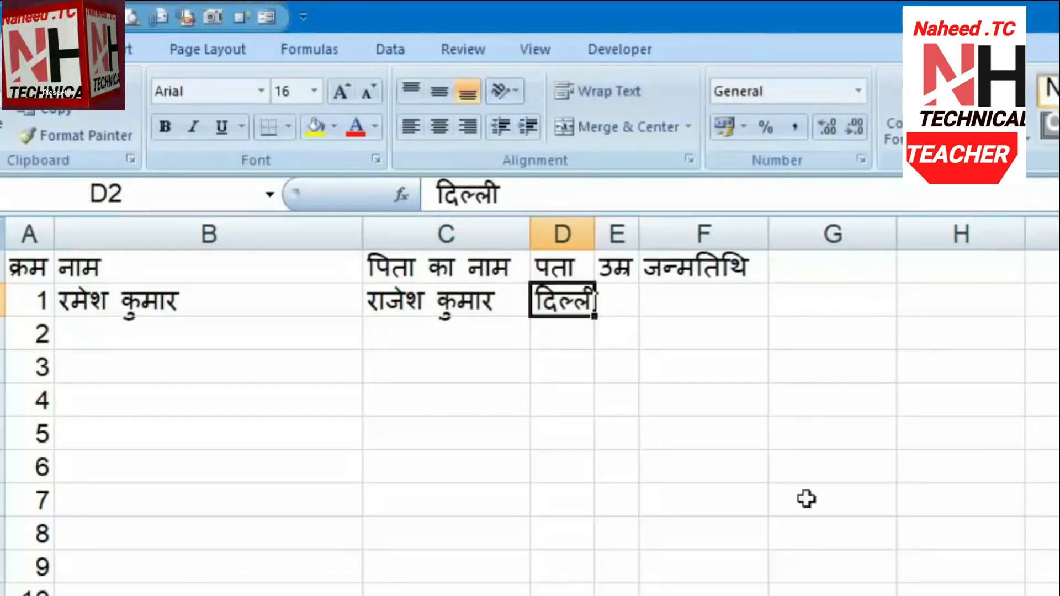
{"action": "key", "text": "Tab"}
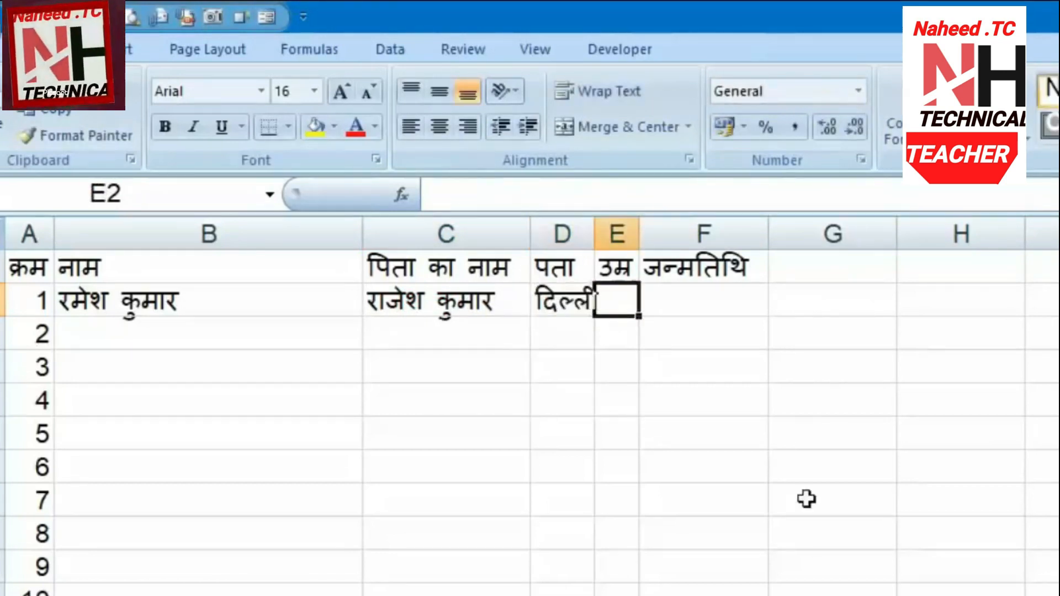
{"action": "type", "text": "32"}
{"action": "key", "text": "Tab"}
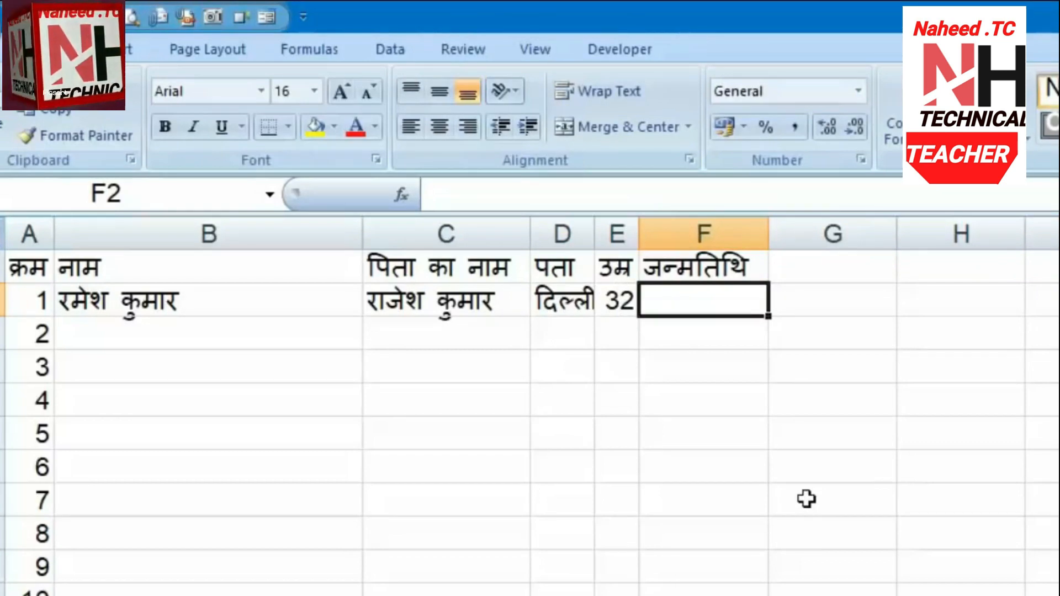
{"action": "type", "text": "05-04-"}
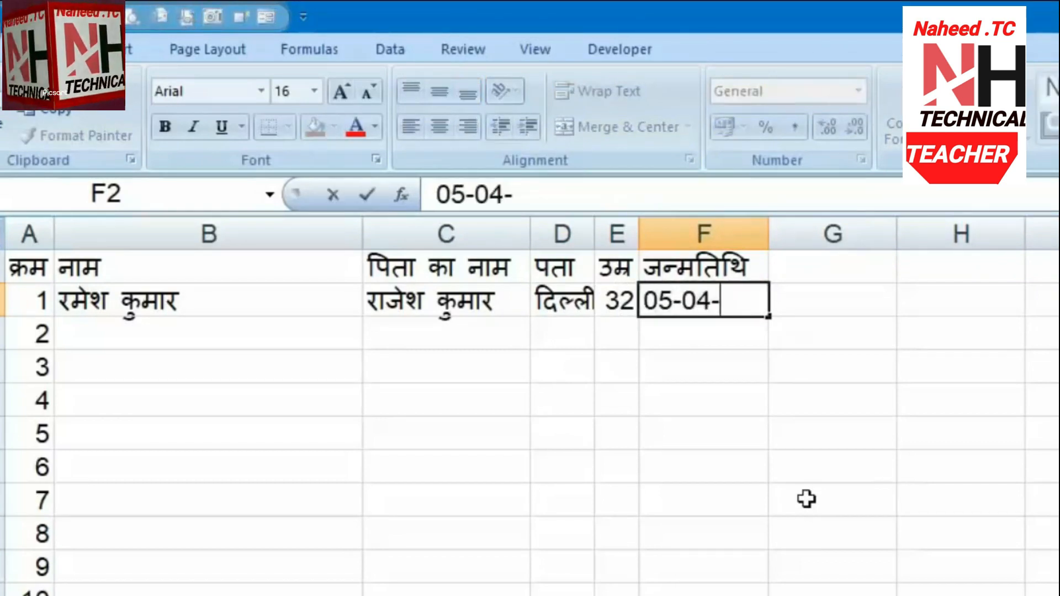
{"action": "type", "text": "1984"}
{"action": "key", "text": "Return"}
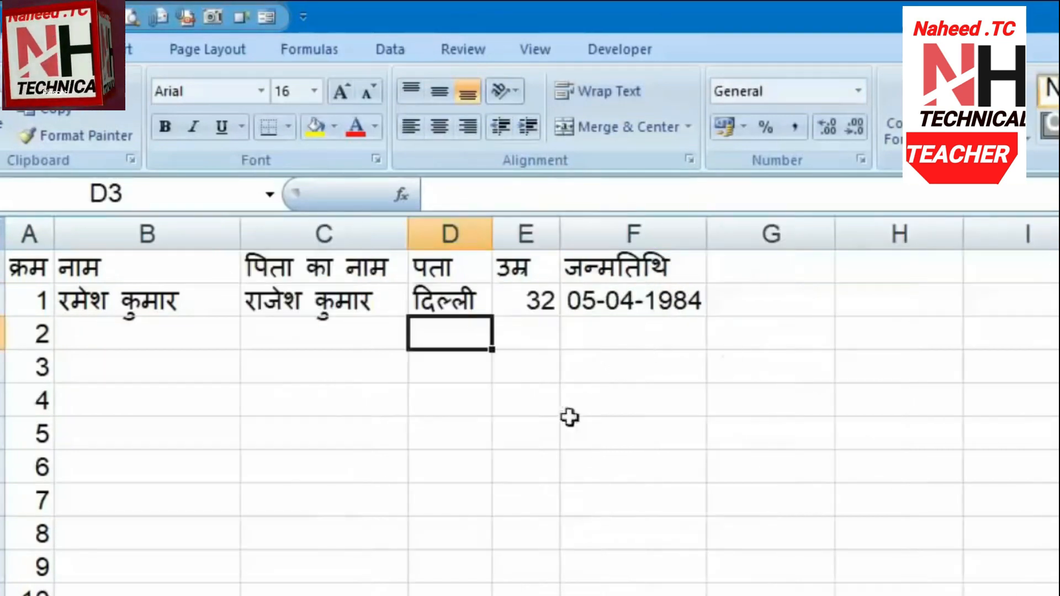
Apply All Borders to A1:F27 and check the ruled table in Print Preview
{"action": "left_click", "coordinate": [270, 589]}
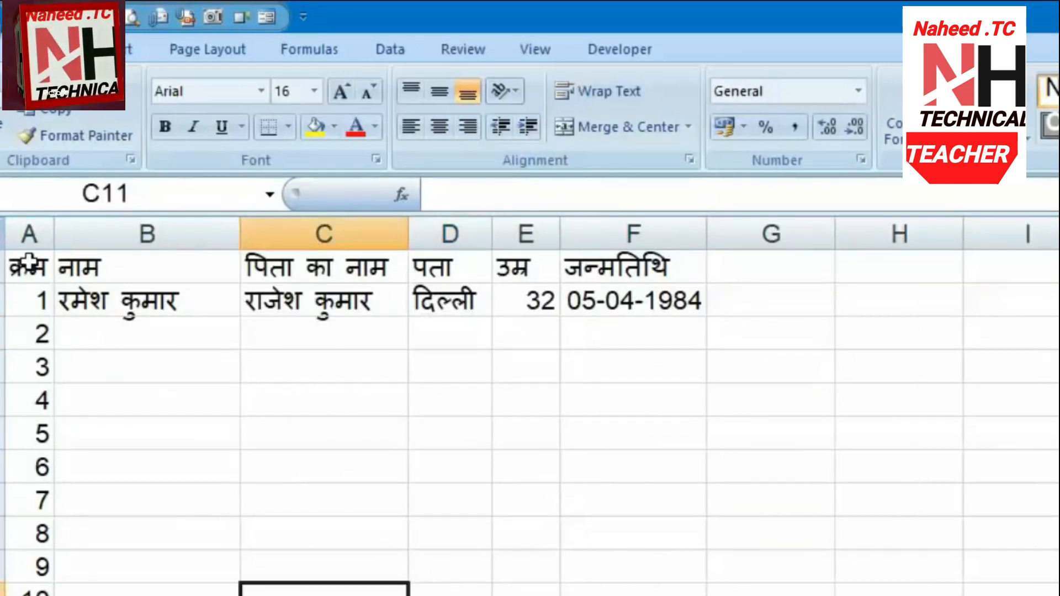
{"action": "left_click_drag", "start_coordinate": [27, 264], "coordinate": [679, 595]}
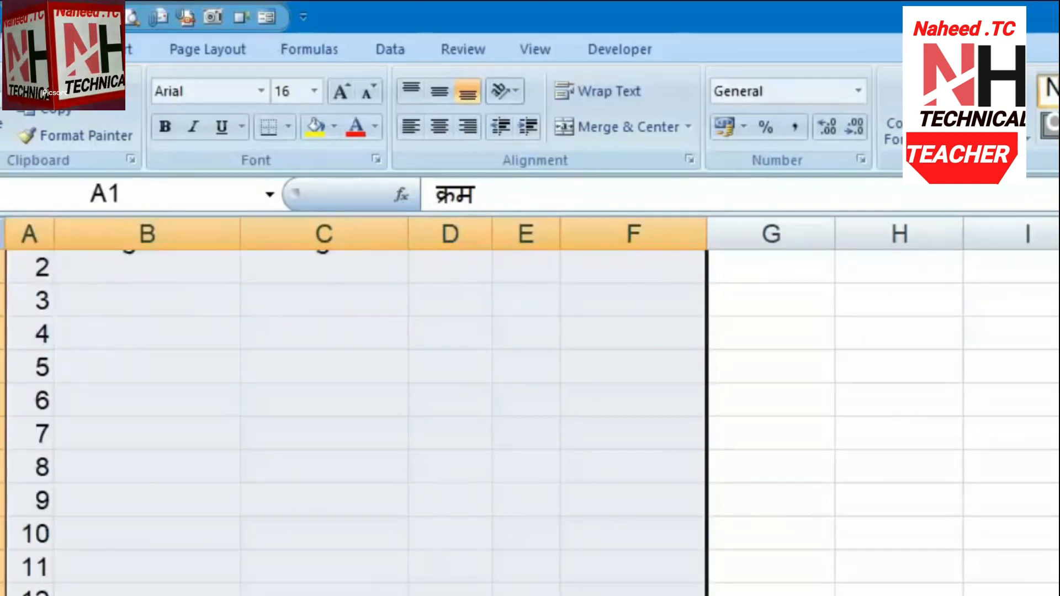
{"action": "scroll", "coordinate": [356, 422], "scroll_direction": "up", "scroll_amount": 1}
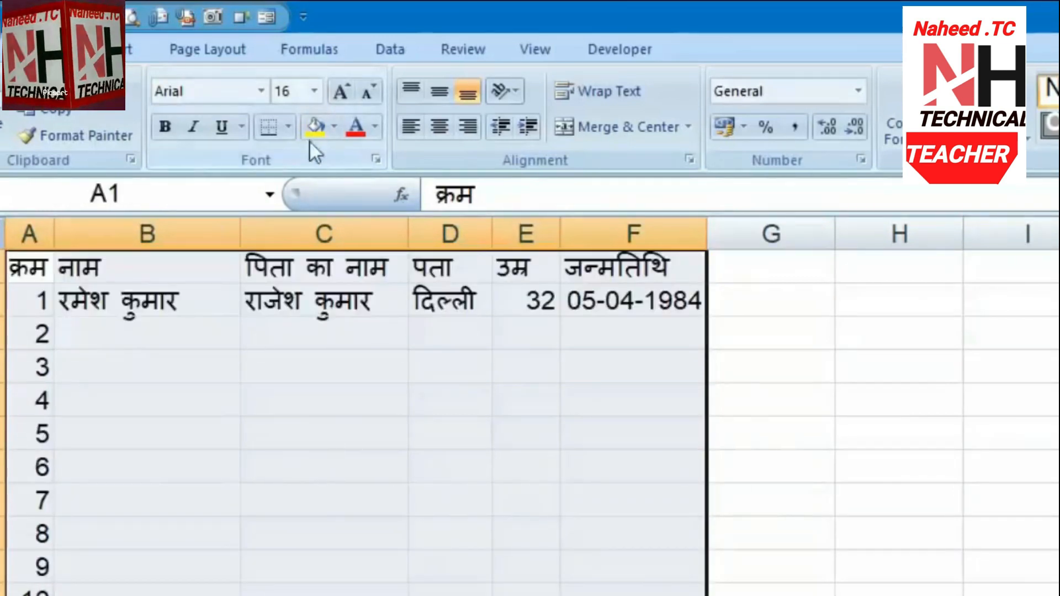
{"action": "left_click", "coordinate": [294, 131]}
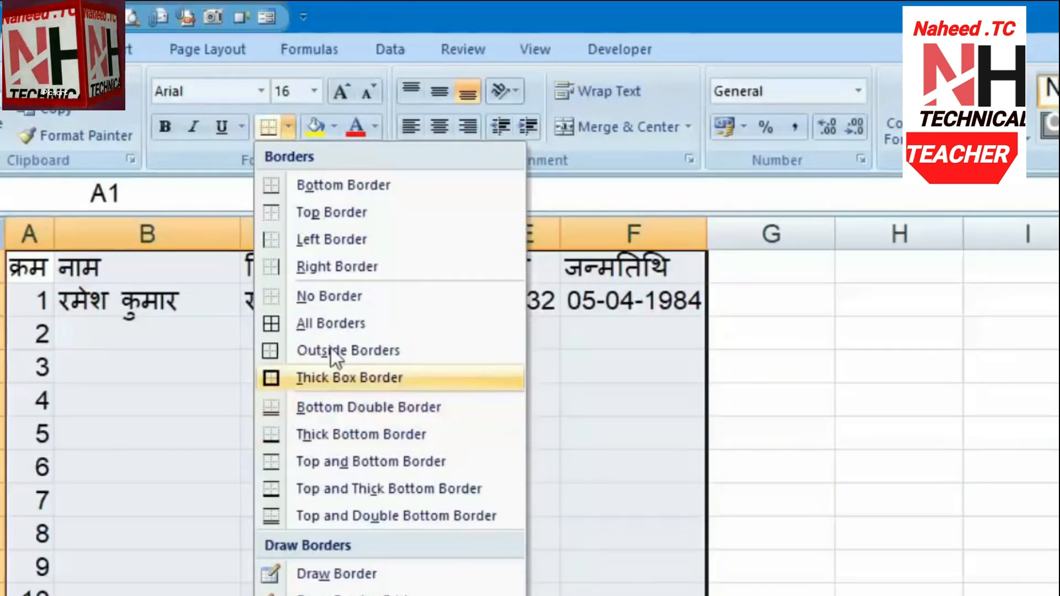
{"action": "left_click", "coordinate": [336, 327]}
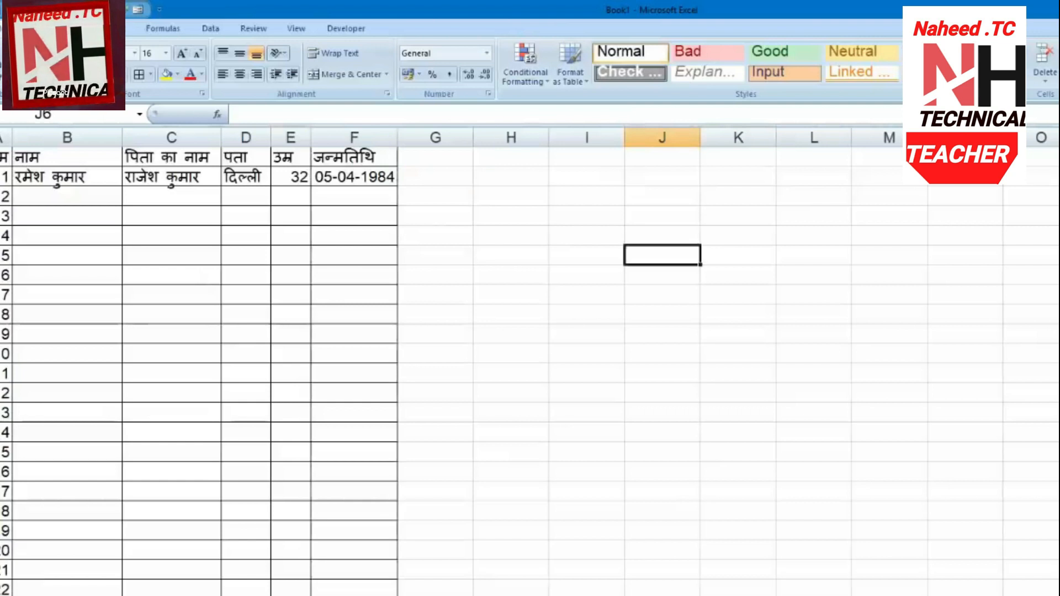
{"action": "key", "text": "ctrl+F2"}
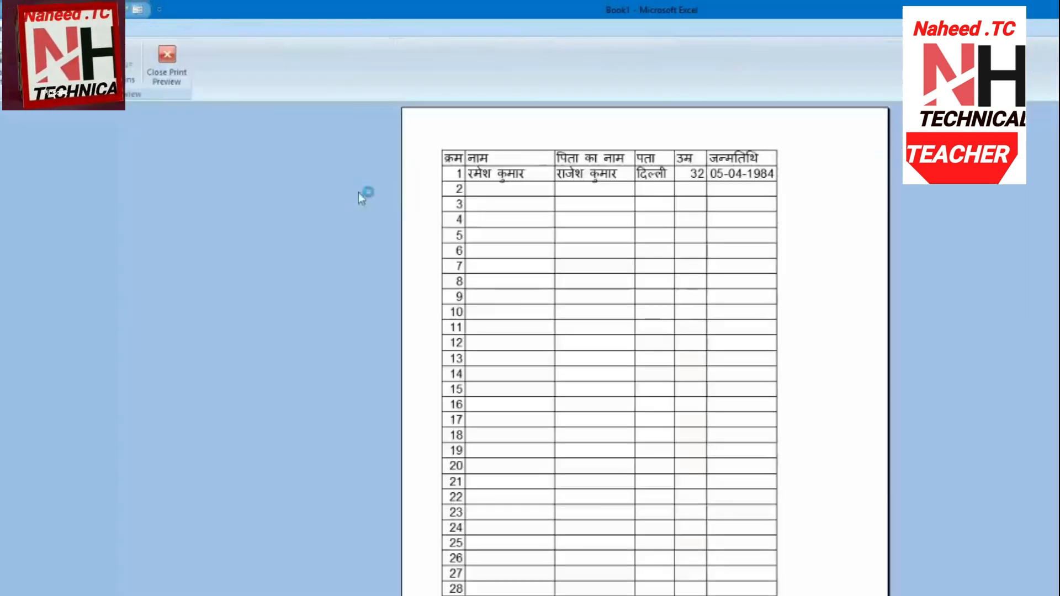
{"action": "left_click", "coordinate": [166, 60]}
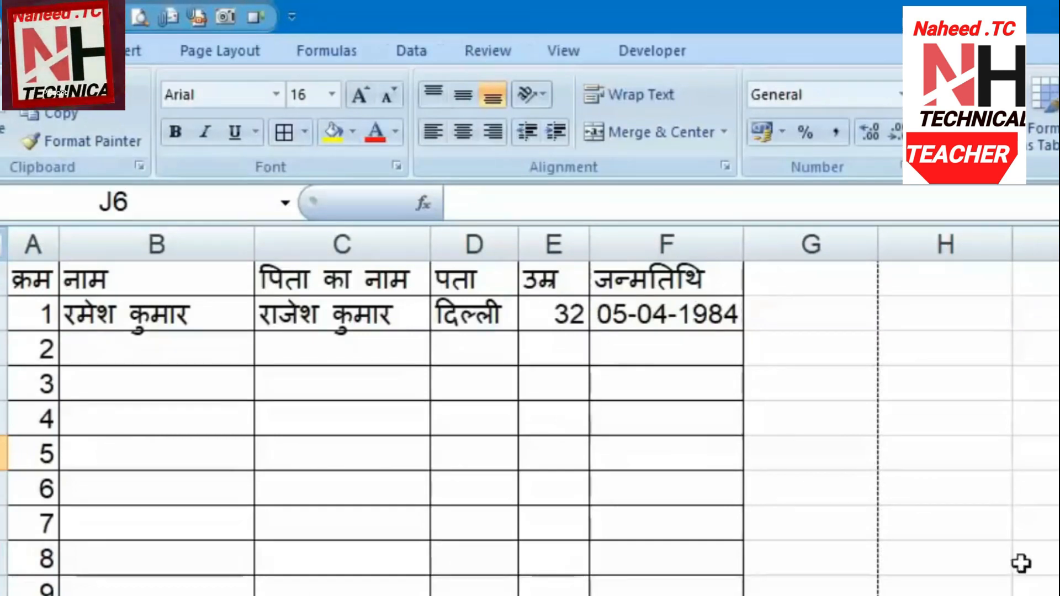
Open the Customize page of Excel Options and list All Commands
{"action": "left_click", "coordinate": [8, 30]}
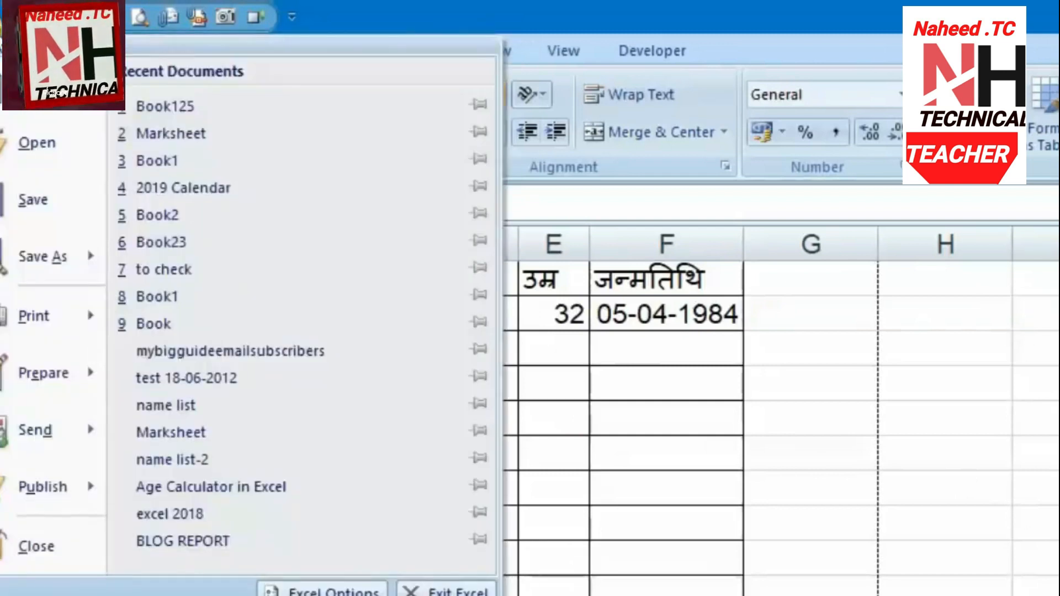
{"action": "left_click", "coordinate": [331, 591]}
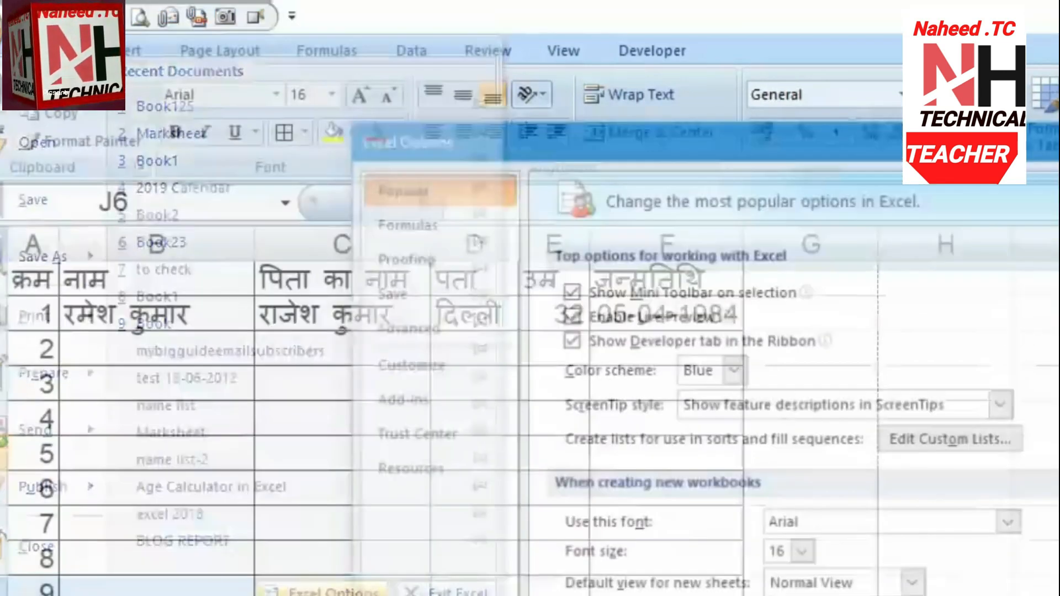
{"action": "left_click", "coordinate": [439, 372]}
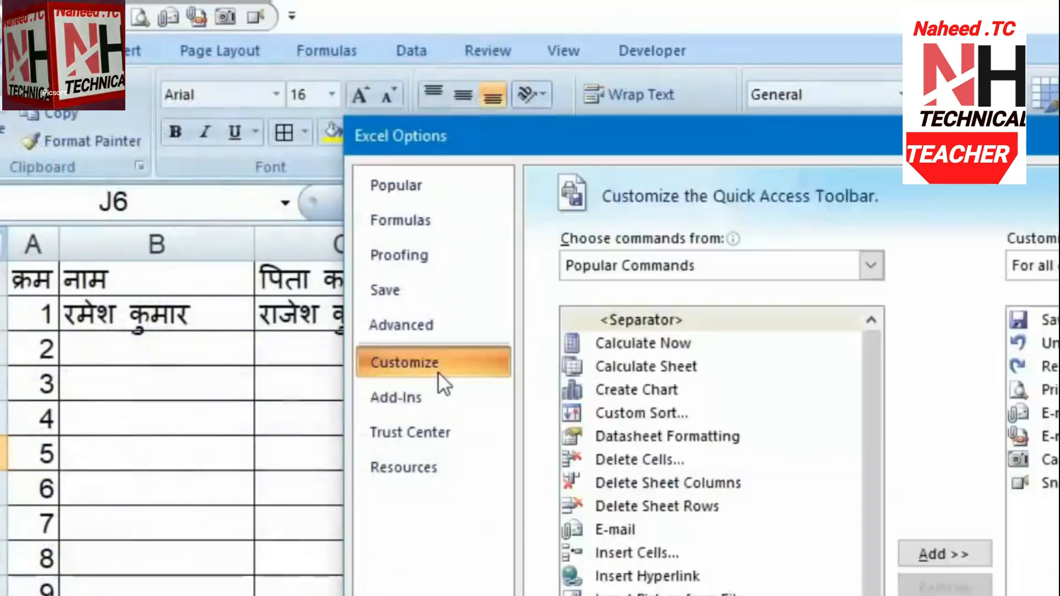
{"action": "left_click", "coordinate": [731, 265]}
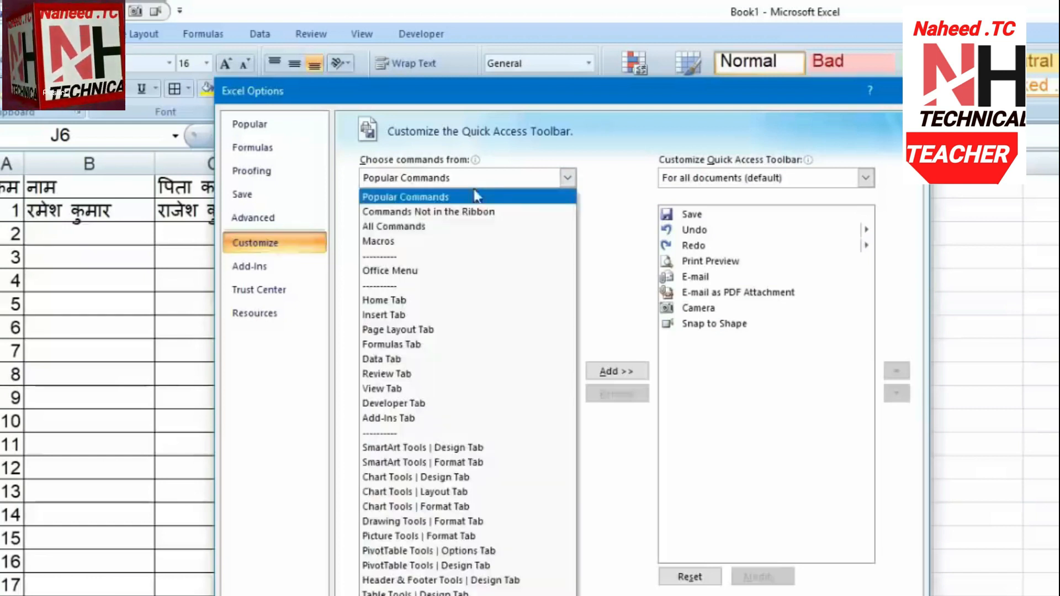
{"action": "left_click", "coordinate": [461, 228]}
Add the Form command to the Quick Access Toolbar and confirm with OK
{"action": "left_click_drag", "start_coordinate": [568, 228], "coordinate": [577, 290]}
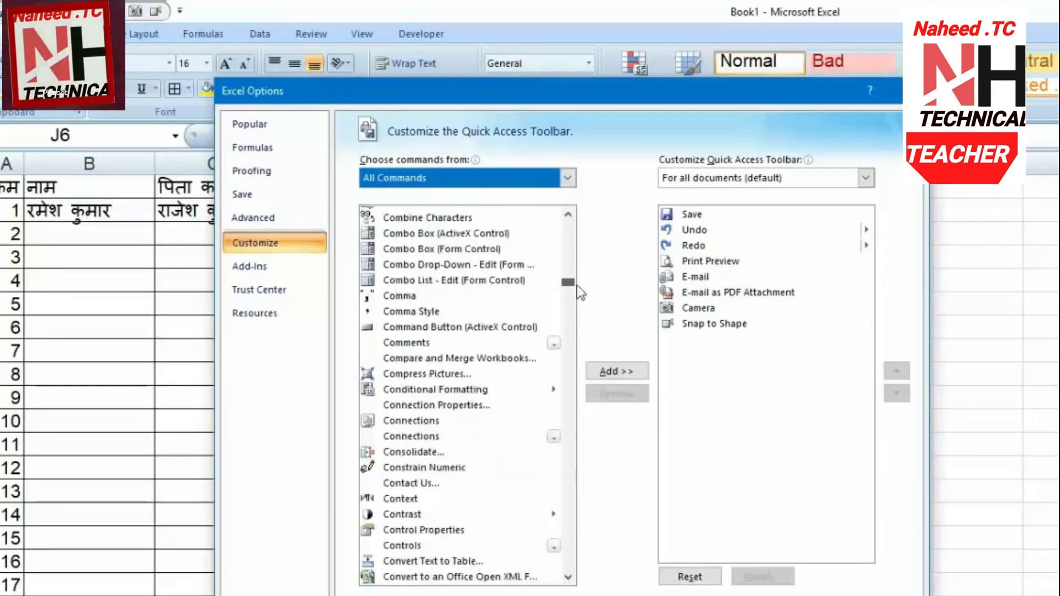
{"action": "scroll", "coordinate": [518, 394], "scroll_direction": "down", "scroll_amount": 20}
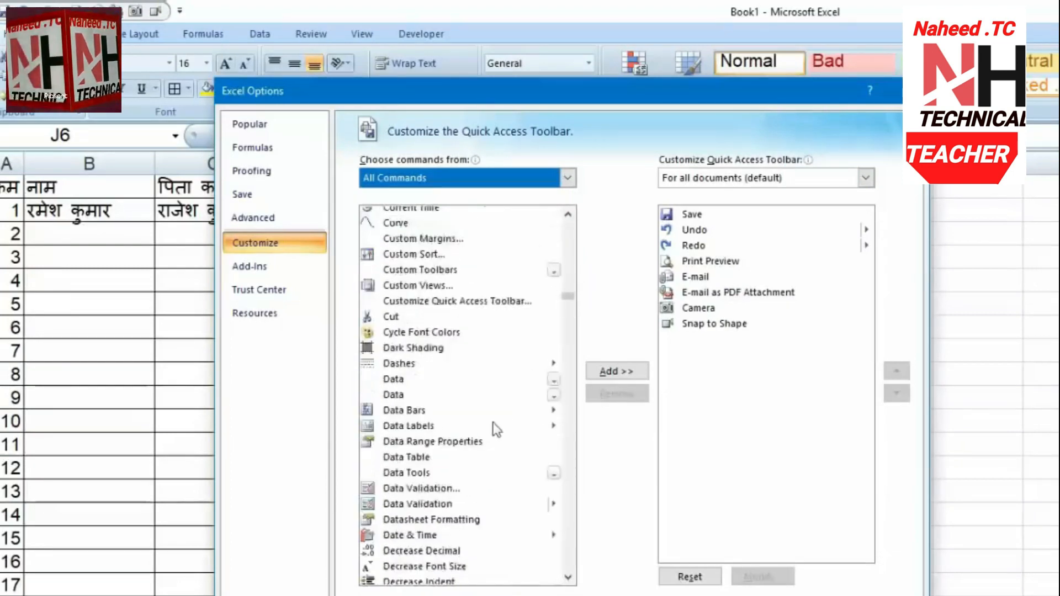
{"action": "scroll", "coordinate": [500, 434], "scroll_direction": "down", "scroll_amount": 20}
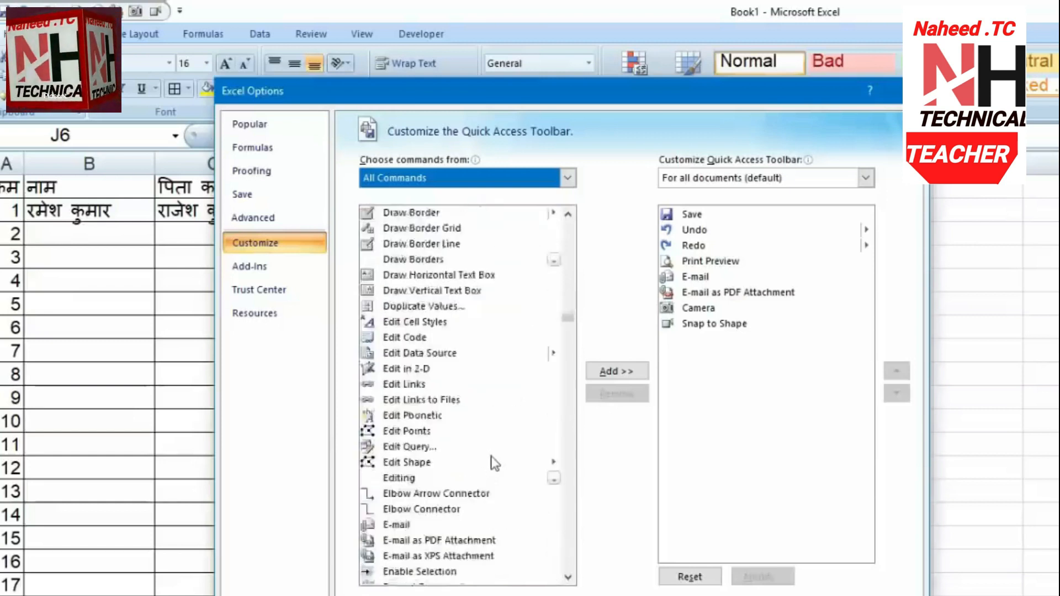
{"action": "scroll", "coordinate": [493, 463], "scroll_direction": "down", "scroll_amount": 2}
{"action": "scroll", "coordinate": [493, 462], "scroll_direction": "down", "scroll_amount": 3}
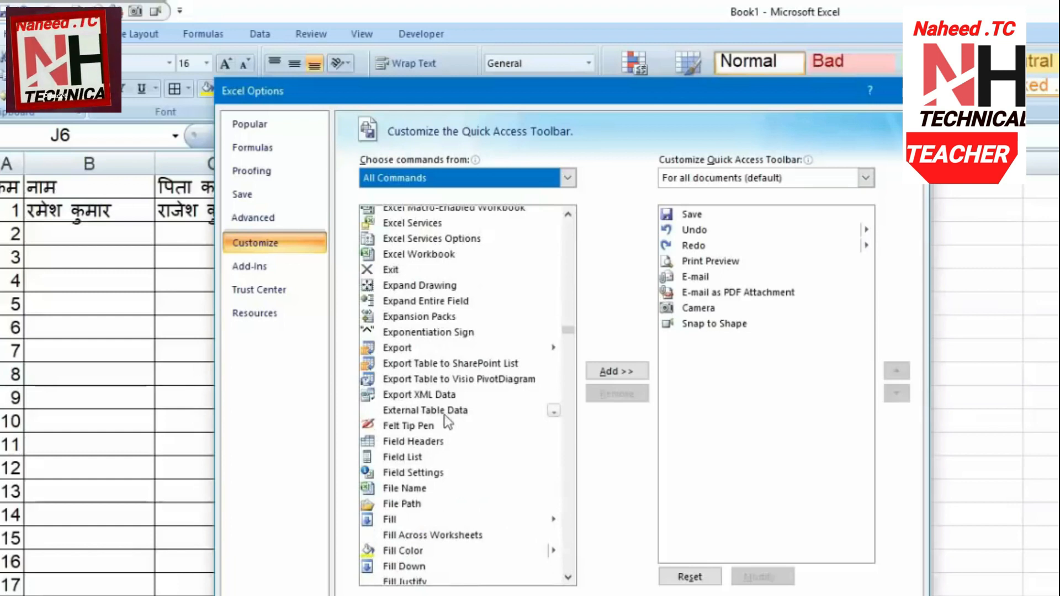
{"action": "left_click", "coordinate": [569, 578]}
{"action": "left_click_drag", "start_coordinate": [569, 578], "coordinate": [569, 578]}
{"action": "left_click", "coordinate": [400, 559]}
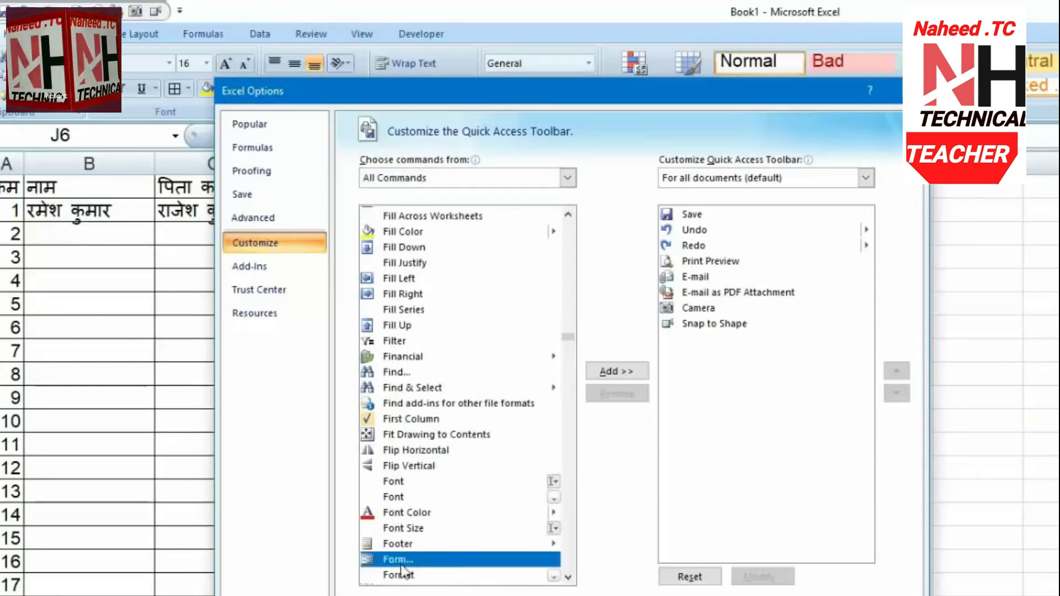
{"action": "scroll", "coordinate": [448, 566], "scroll_direction": "down", "scroll_amount": 1}
{"action": "scroll", "coordinate": [449, 567], "scroll_direction": "down", "scroll_amount": 2}
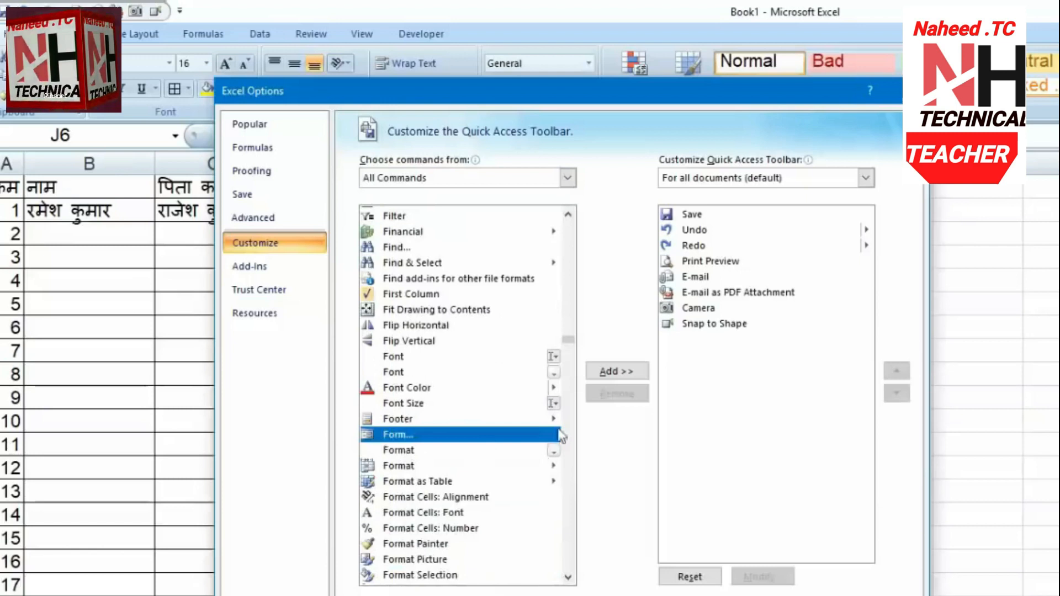
{"action": "left_click", "coordinate": [608, 371]}
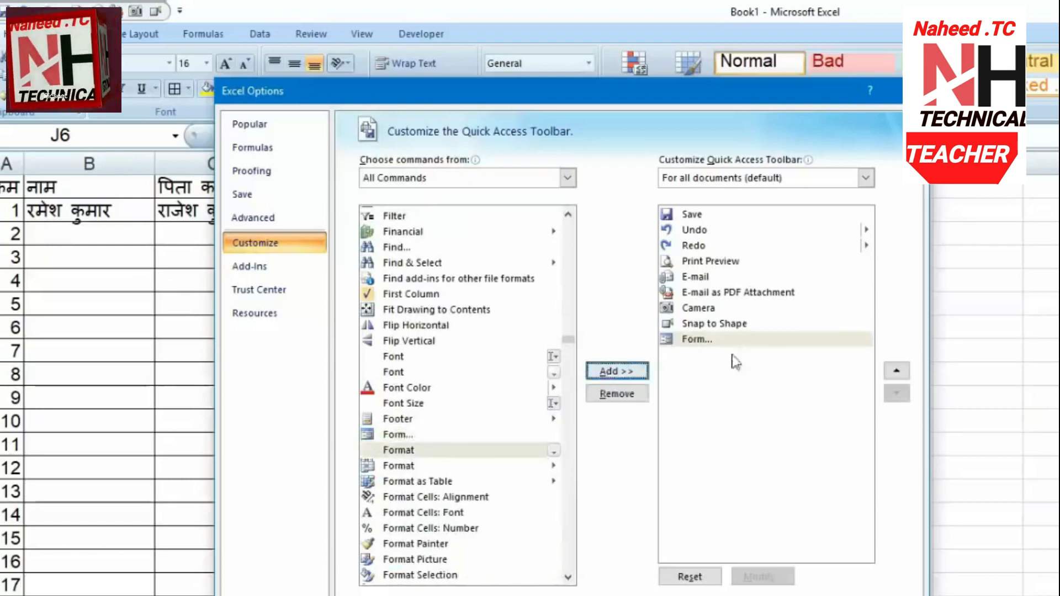
{"action": "left_click", "coordinate": [820, 595]}
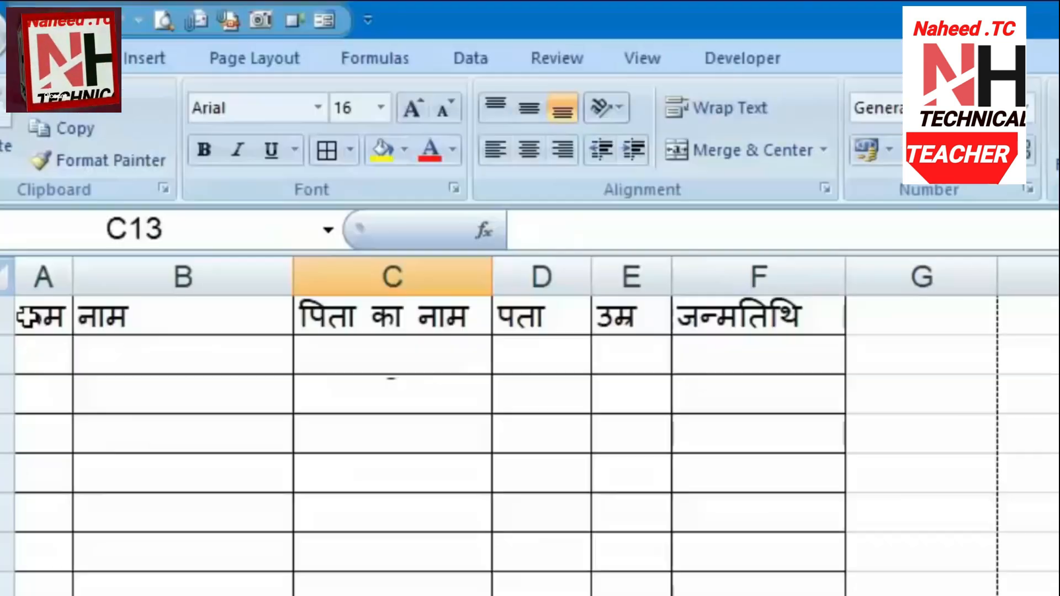
Select the header row A1:F1 and open the Data Form, using row 1 as field labels
{"action": "left_click_drag", "start_coordinate": [24, 315], "coordinate": [806, 317]}
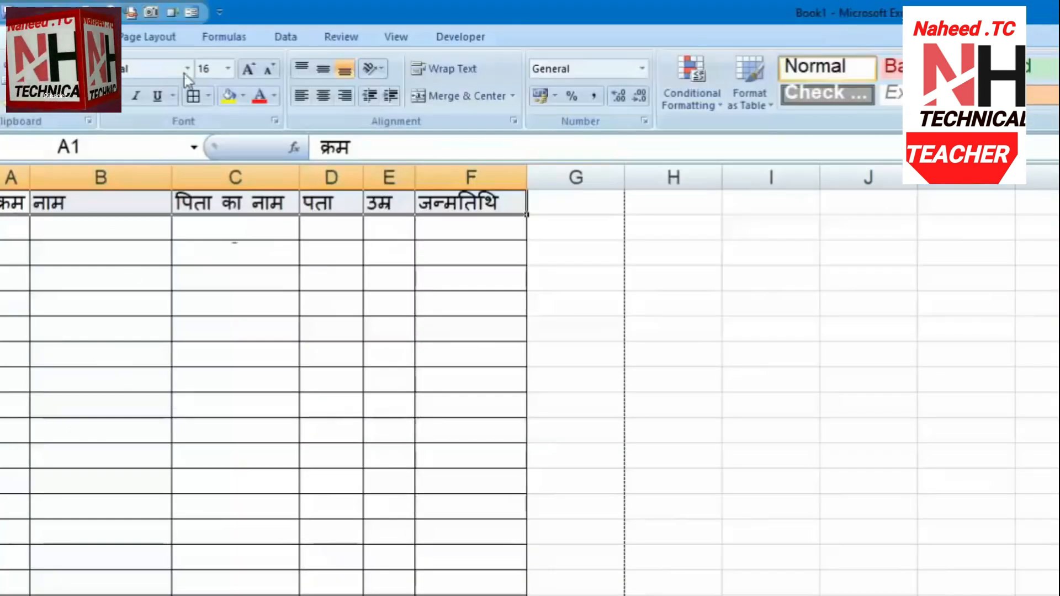
{"action": "left_click", "coordinate": [193, 12]}
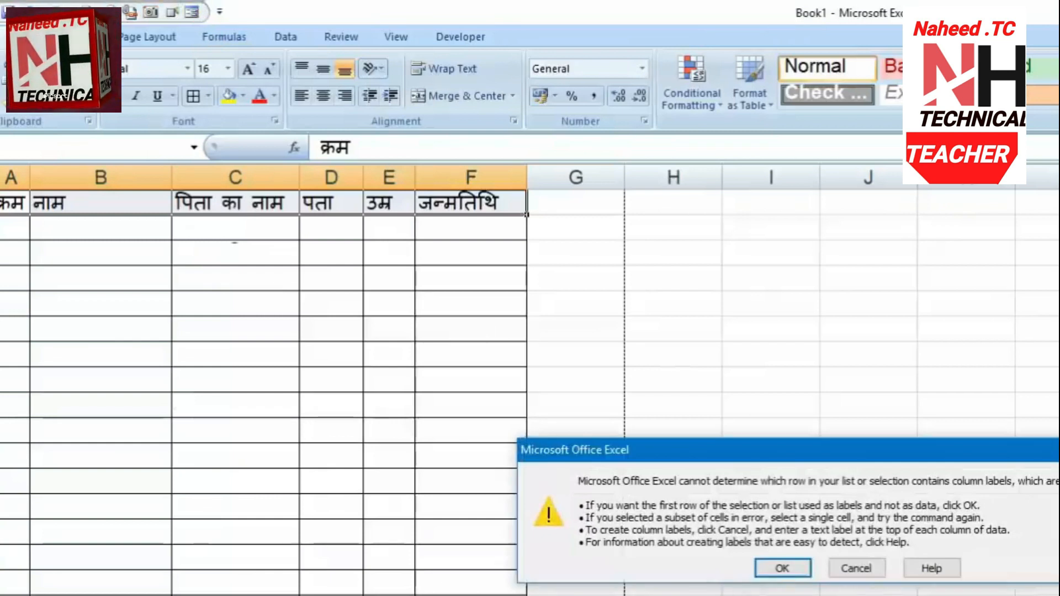
{"action": "left_click", "coordinate": [776, 566]}
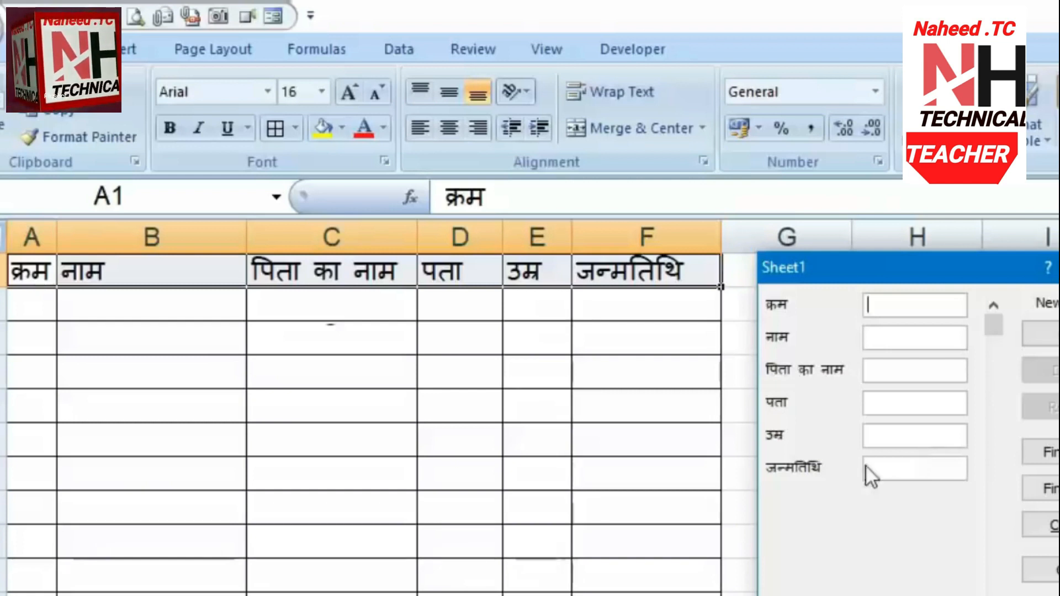
{"action": "left_click", "coordinate": [878, 340]}
{"action": "left_click", "coordinate": [883, 302]}
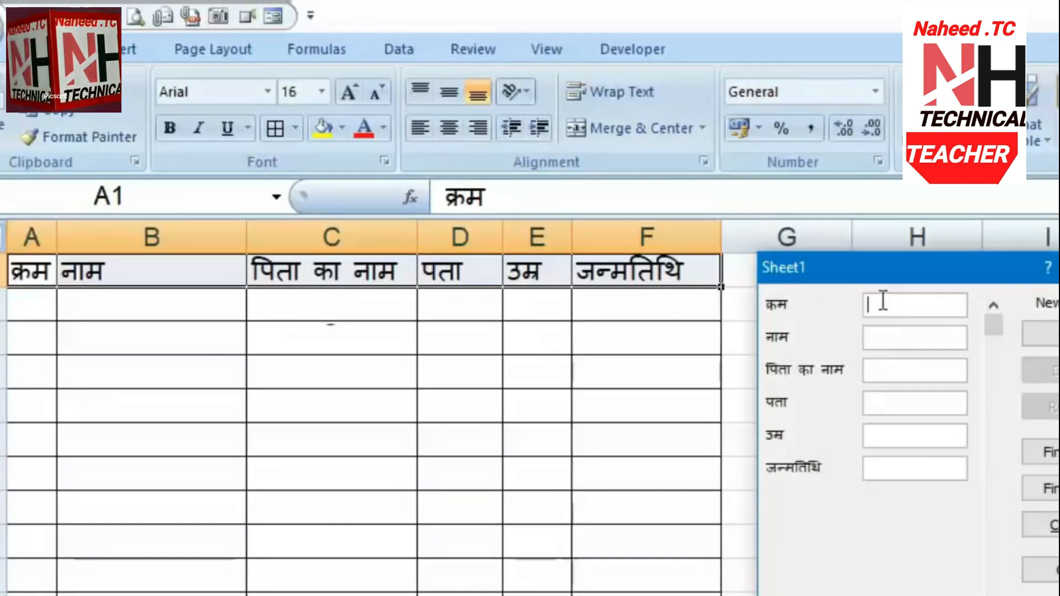
Add record 1 through the form: serial 1, names, दिल्ली, age 32, born 05-04-1984
{"action": "type", "text": "1"}
{"action": "key", "text": "Tab"}
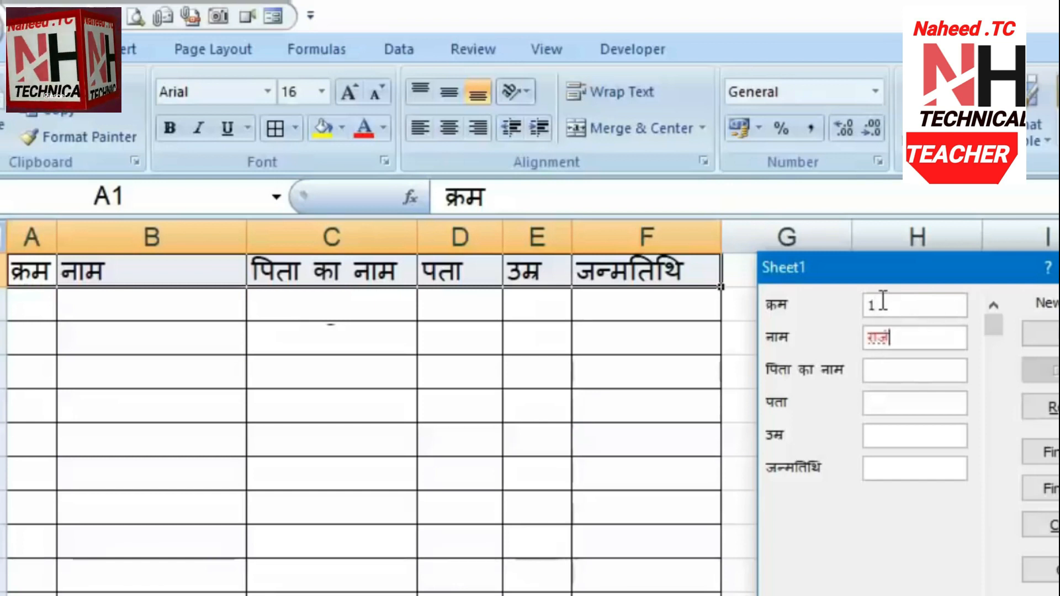
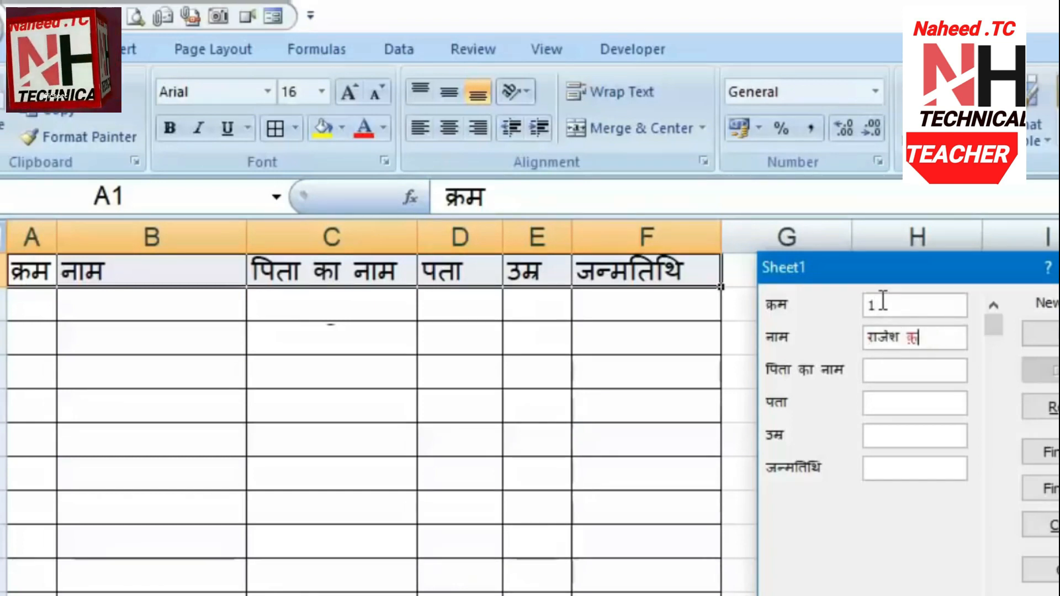
{"action": "key", "text": "Tab"}
{"action": "type", "text": "र"}
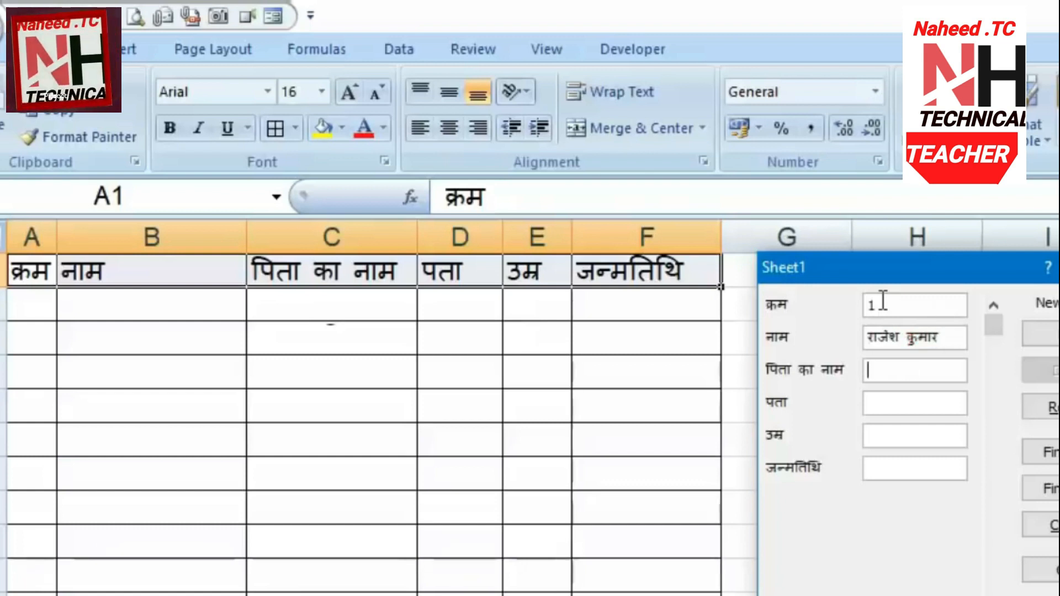
{"action": "type", "text": "ाज"}
{"action": "key", "text": "BackSpace"}
{"action": "key", "text": "BackSpace"}
{"action": "key", "text": "BackSpace"}
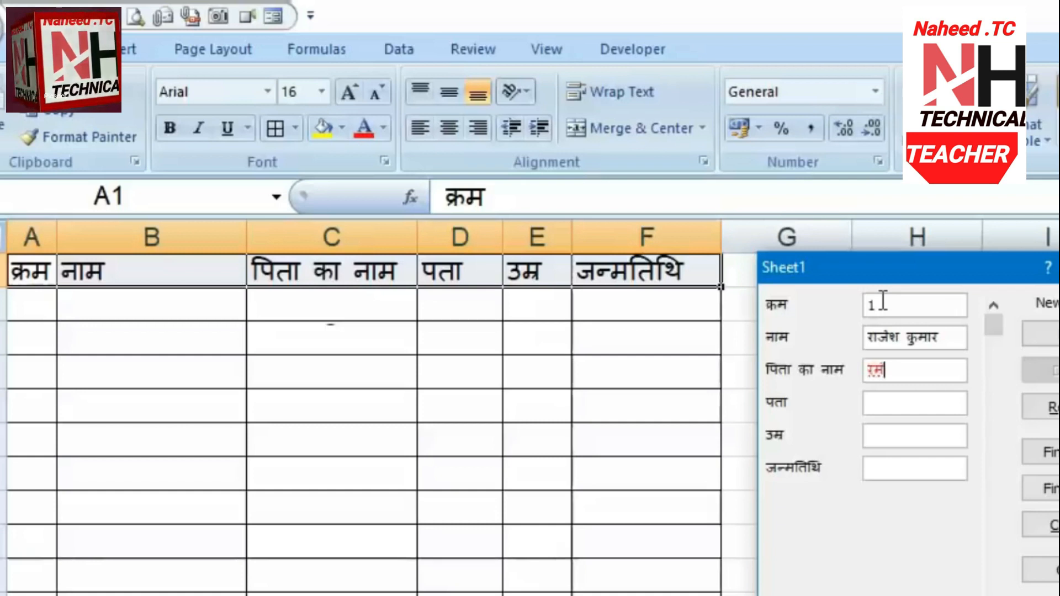
{"action": "key", "text": "Tab"}
{"action": "type", "text": "दिल्ली"}
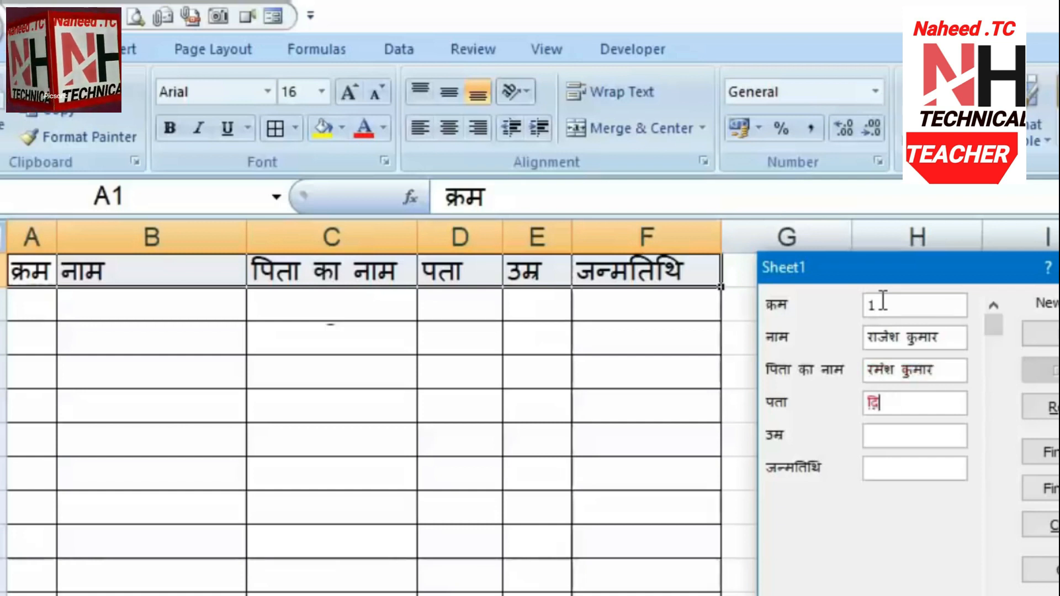
{"action": "key", "text": "Tab"}
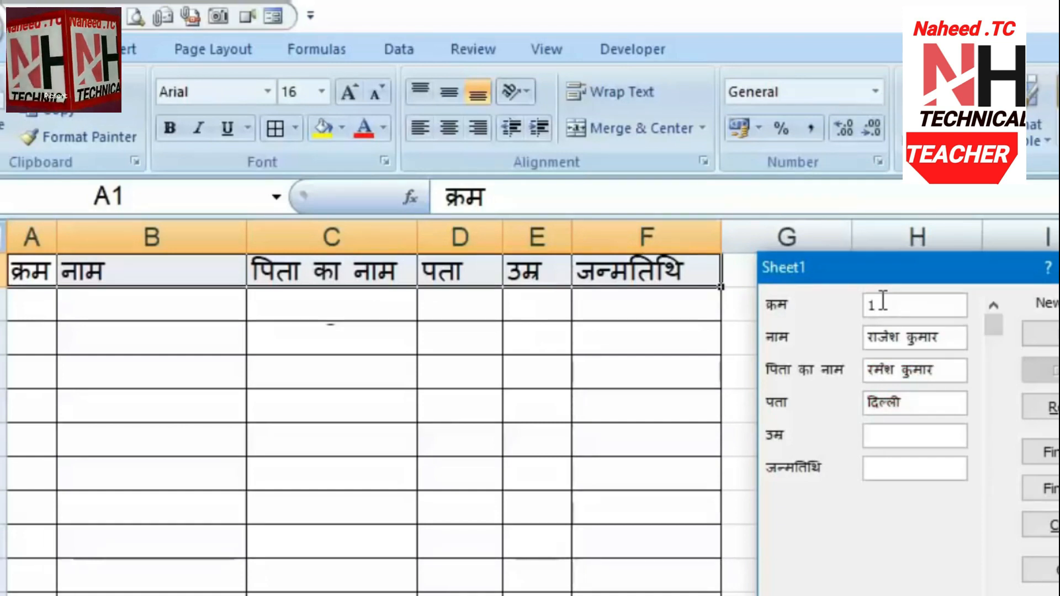
{"action": "type", "text": "32"}
{"action": "key", "text": "Tab"}
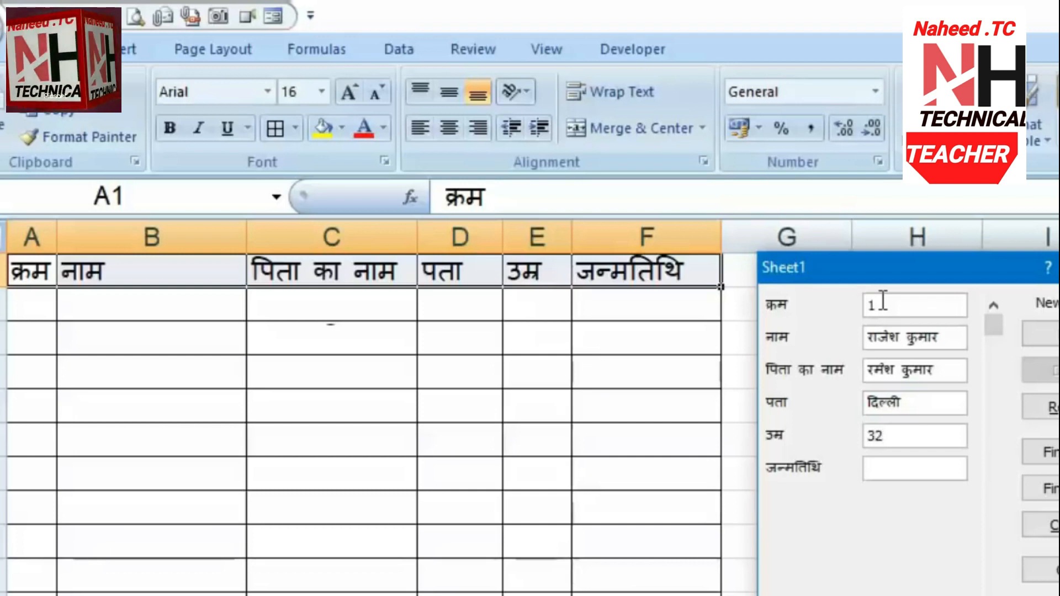
{"action": "type", "text": "05-04-1984"}
{"action": "key", "text": "Return"}
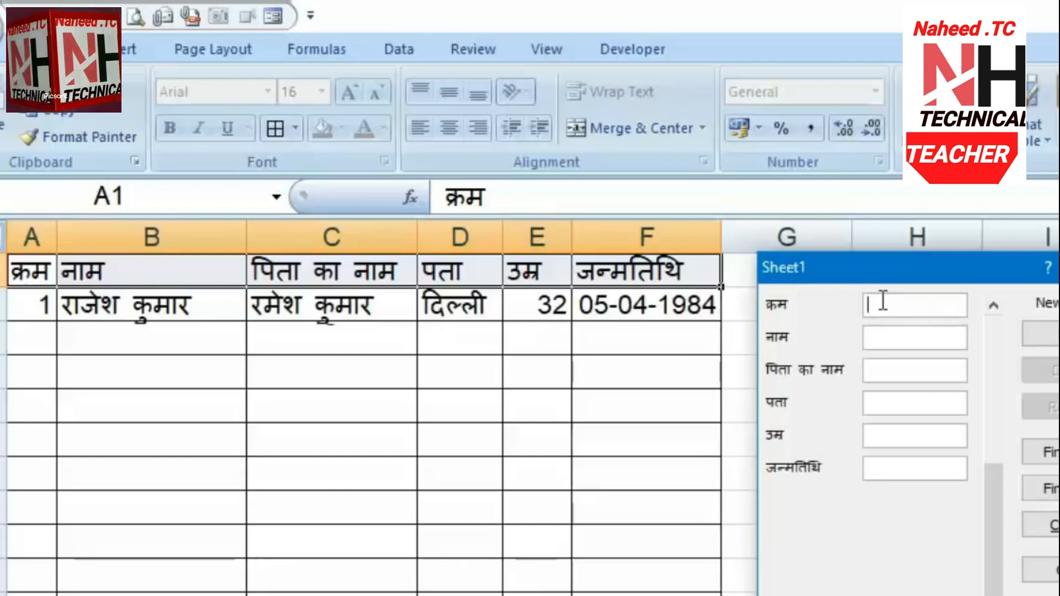
{"action": "type", "text": "2"}
{"action": "key", "text": "Tab"}
{"action": "key", "text": "Tab"}
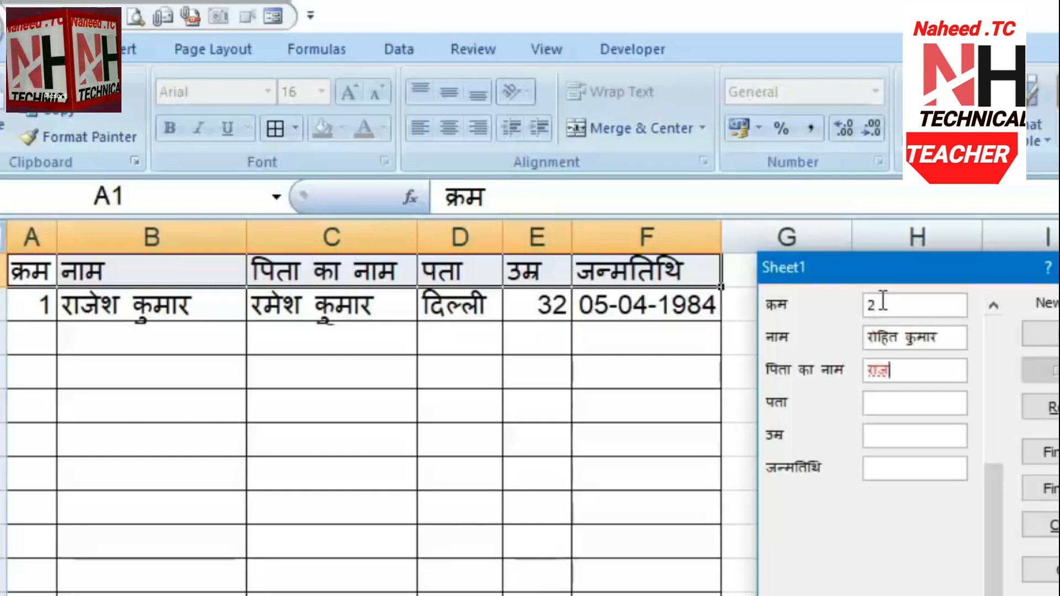
{"action": "key", "text": "Tab"}
{"action": "type", "text": "आगरा"}
{"action": "key", "text": "Tab"}
{"action": "type", "text": "33\t04-02-1986"}
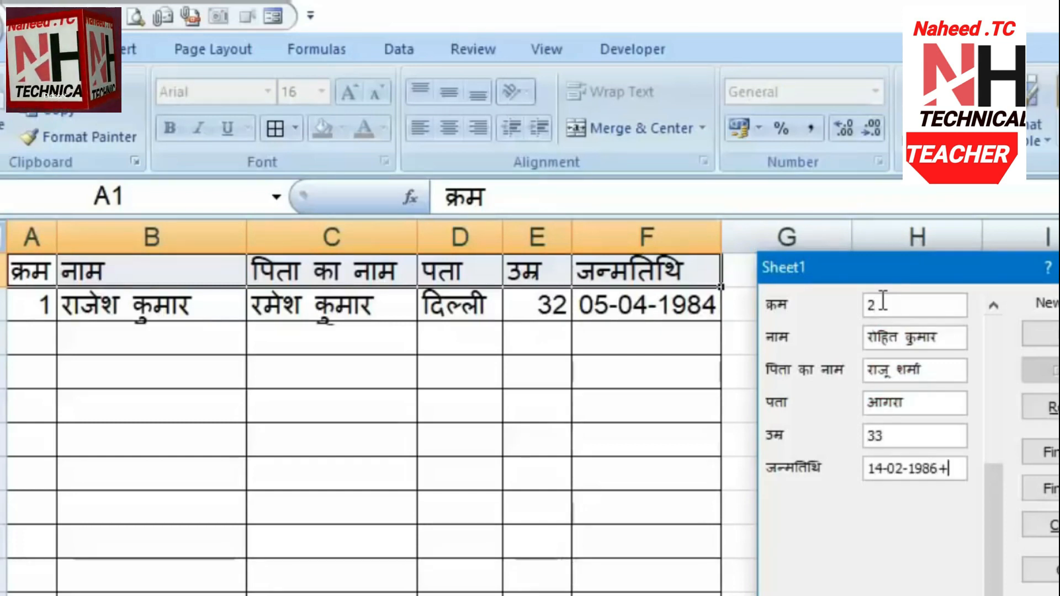
{"action": "key", "text": "Return"}
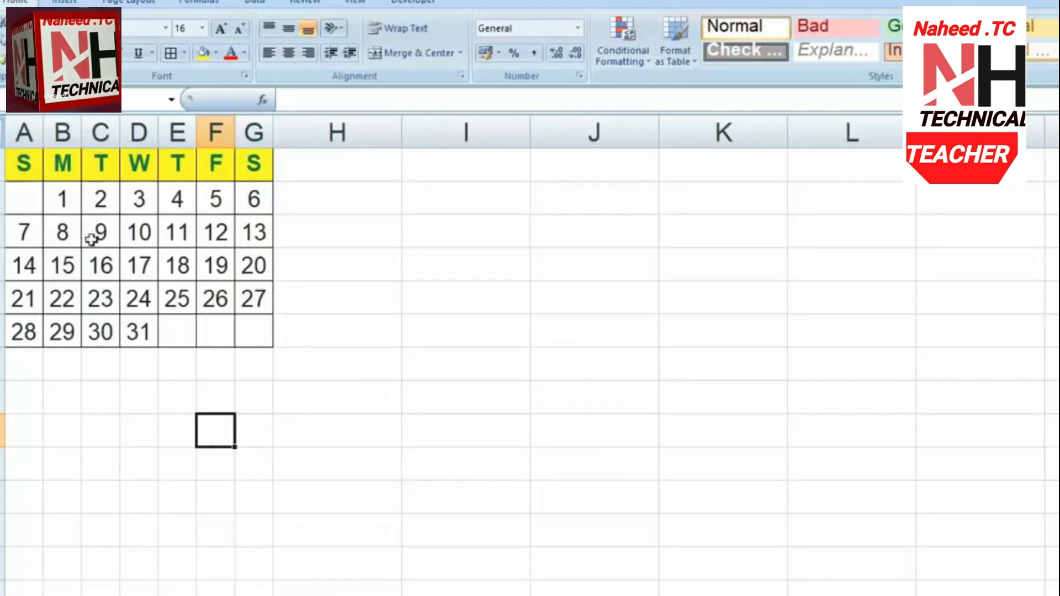
Copy the calendar A2:G7 and paste it transposed at A10 with Paste Special
{"action": "left_click_drag", "start_coordinate": [25, 165], "coordinate": [251, 343]}
{"action": "key", "text": "ctrl+c"}
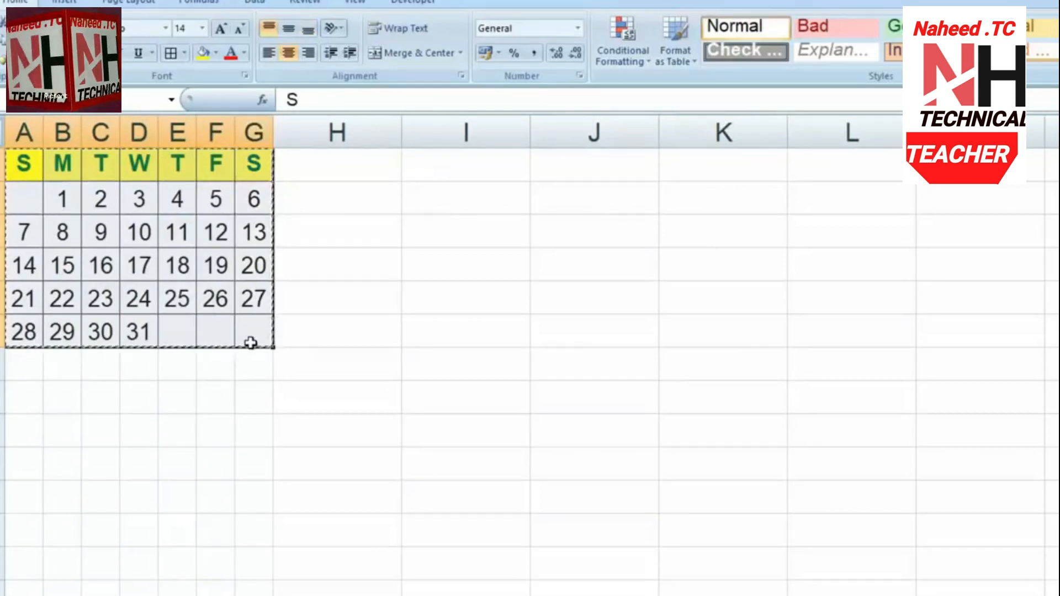
{"action": "left_click", "coordinate": [28, 403]}
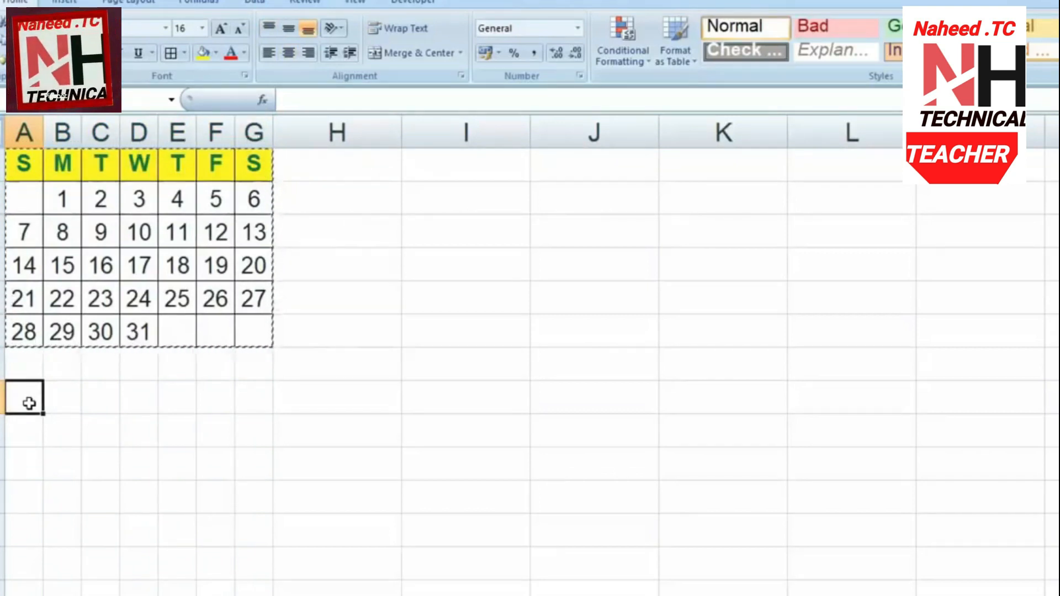
{"action": "right_click", "coordinate": [29, 403]}
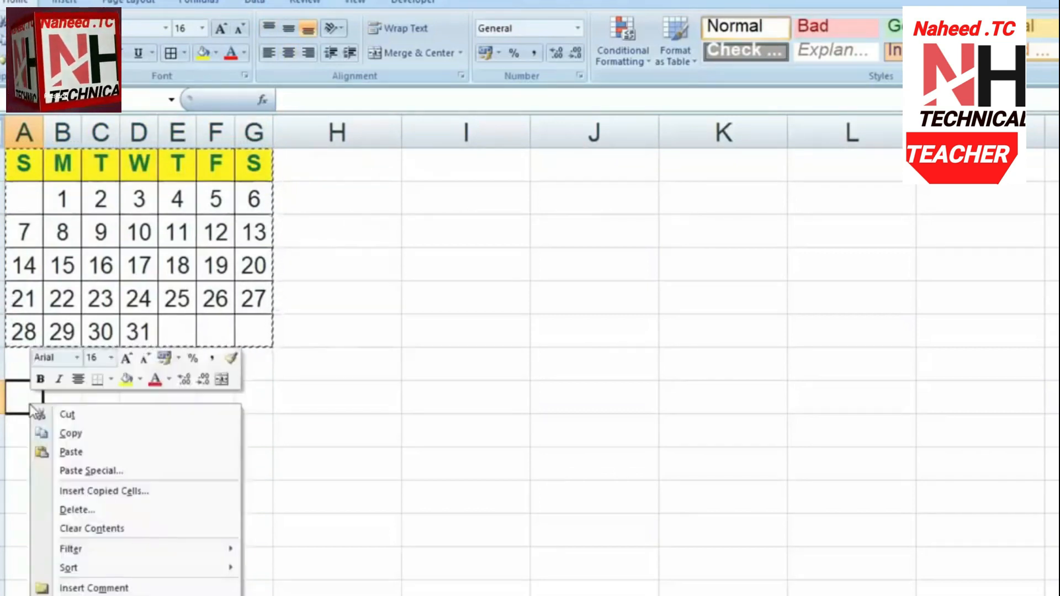
{"action": "left_click", "coordinate": [113, 472]}
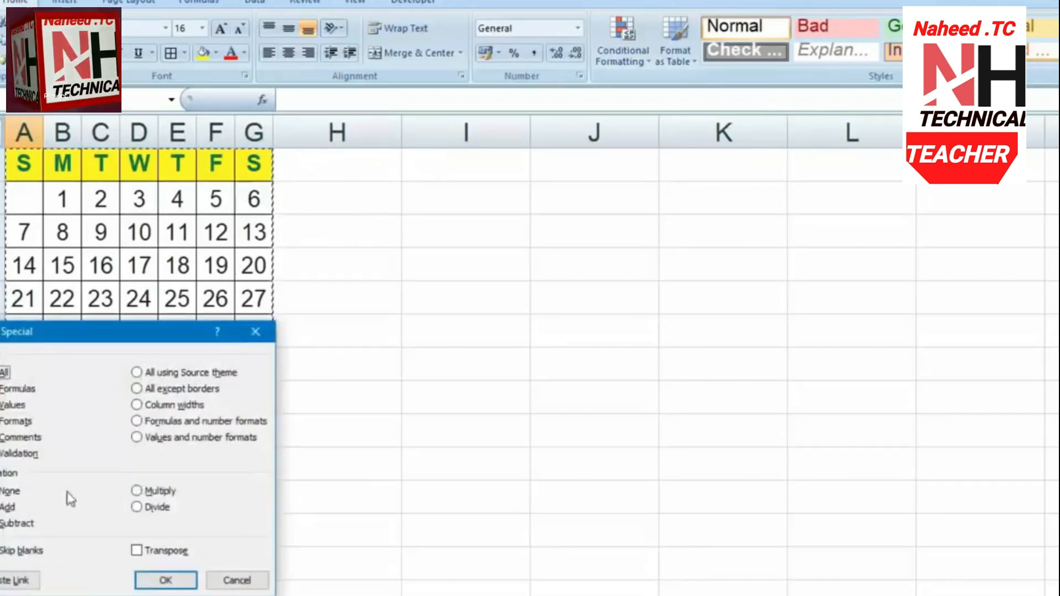
{"action": "left_click", "coordinate": [136, 550]}
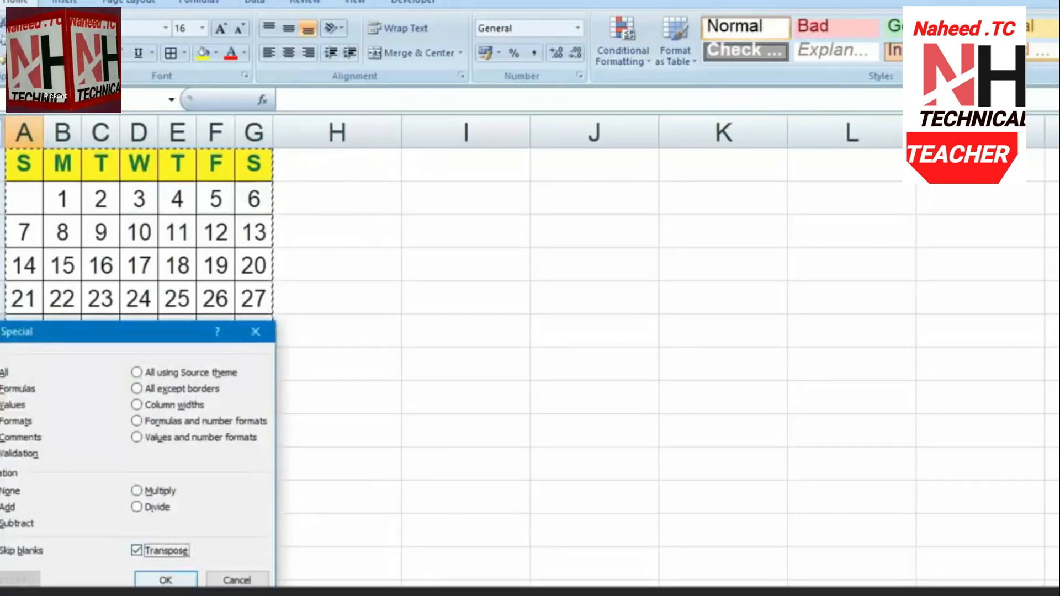
{"action": "left_click", "coordinate": [160, 579]}
{"action": "left_click", "coordinate": [326, 574]}
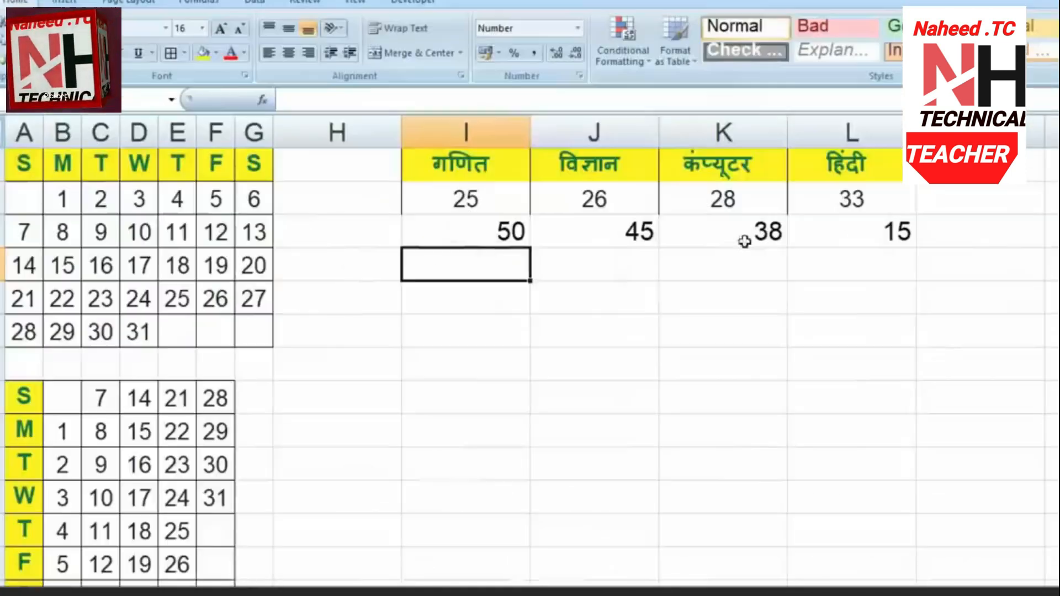
Set the subject marks table I2:L3 to middle vertical and centred horizontal alignment
{"action": "left_click_drag", "start_coordinate": [463, 165], "coordinate": [880, 231]}
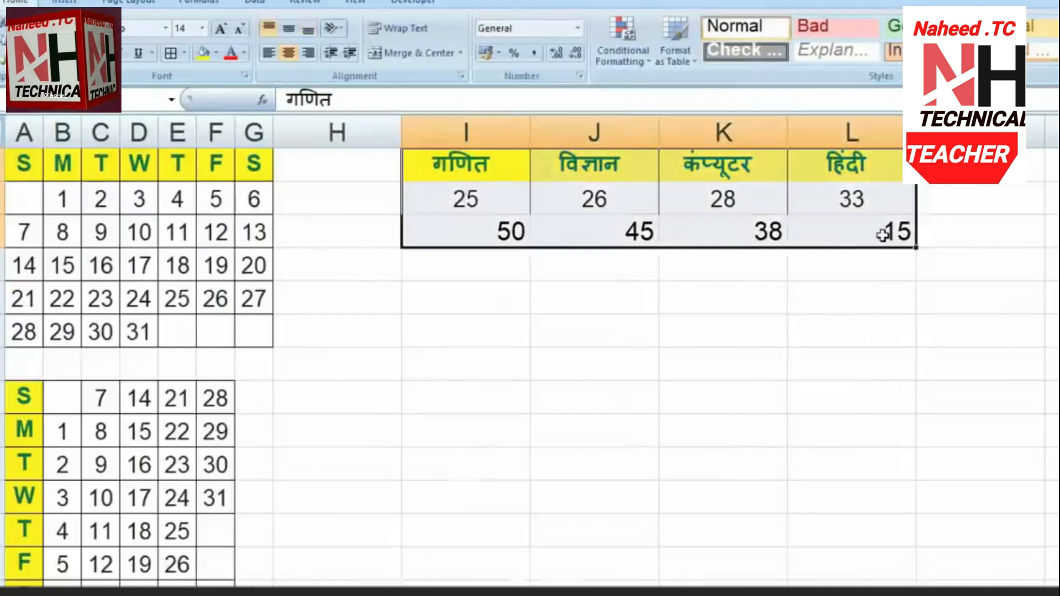
{"action": "left_click", "coordinate": [289, 52]}
{"action": "left_click", "coordinate": [288, 27]}
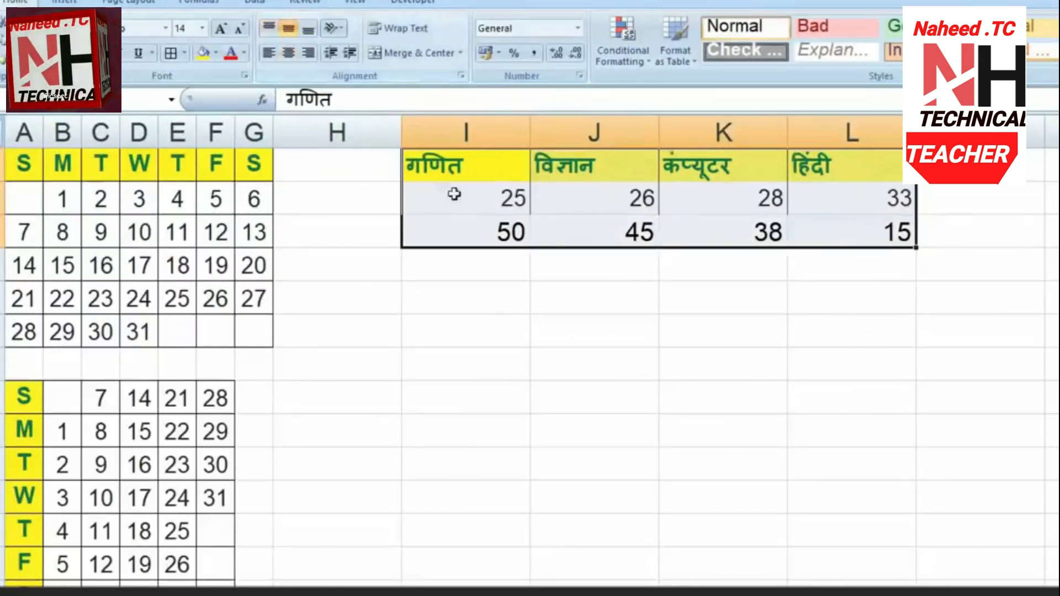
{"action": "left_click", "coordinate": [288, 53]}
{"action": "left_click", "coordinate": [722, 365]}
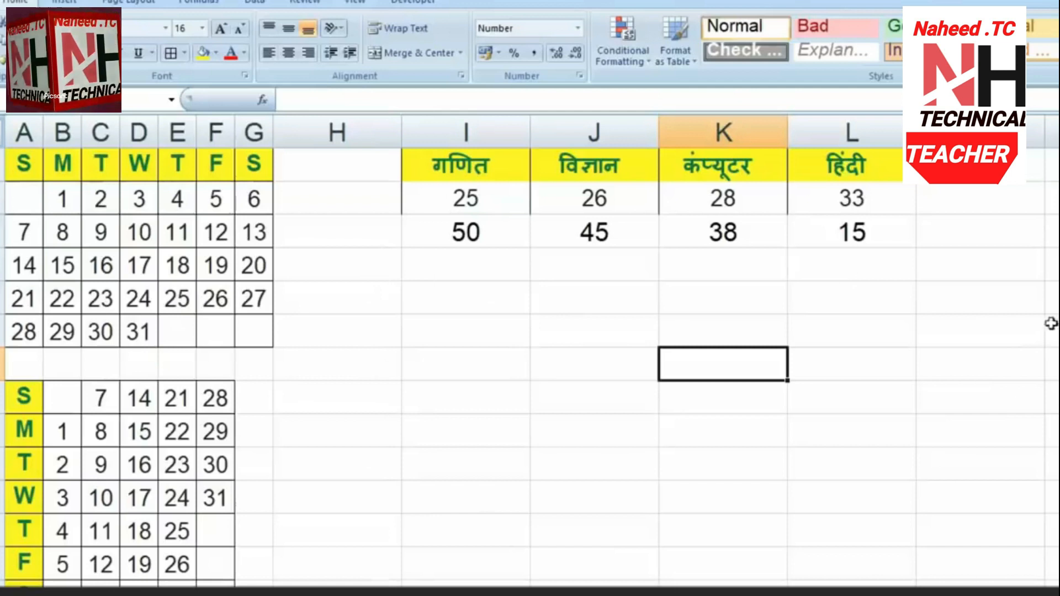
Copy I2:L3 and paste it transposed at I8 with Paste Special
{"action": "left_click_drag", "start_coordinate": [455, 165], "coordinate": [870, 242]}
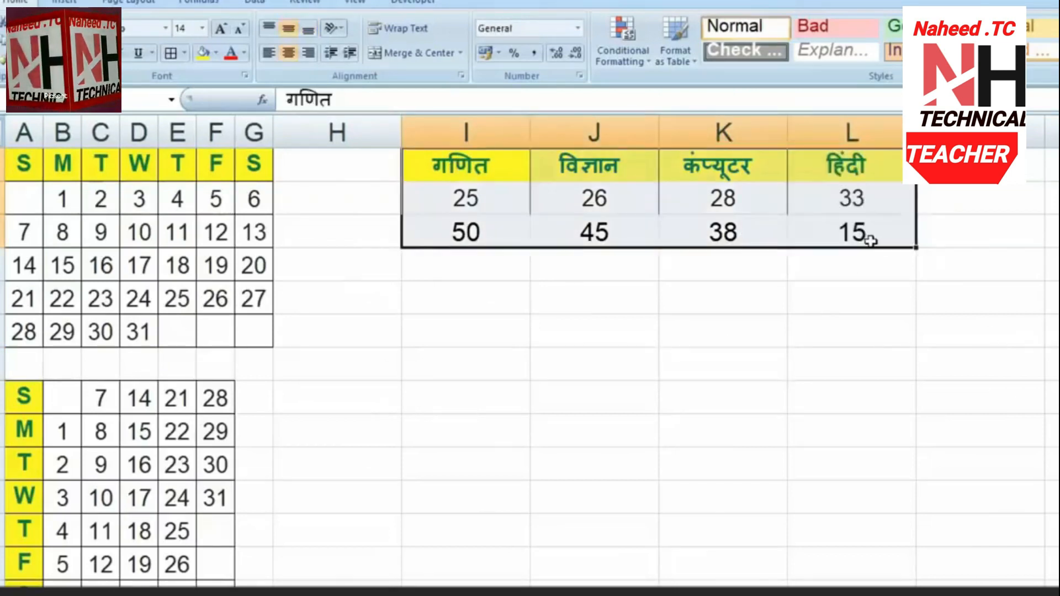
{"action": "key", "text": "ctrl+c"}
{"action": "right_click", "coordinate": [466, 325]}
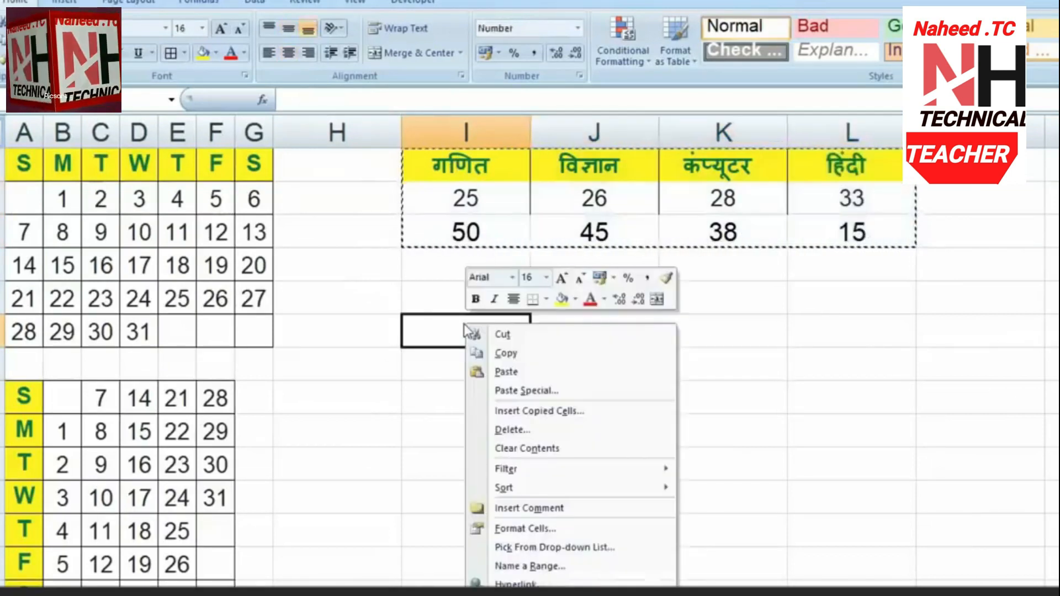
{"action": "left_click", "coordinate": [538, 392]}
{"action": "left_click", "coordinate": [585, 472]}
{"action": "left_click", "coordinate": [580, 499]}
{"action": "left_click", "coordinate": [602, 505]}
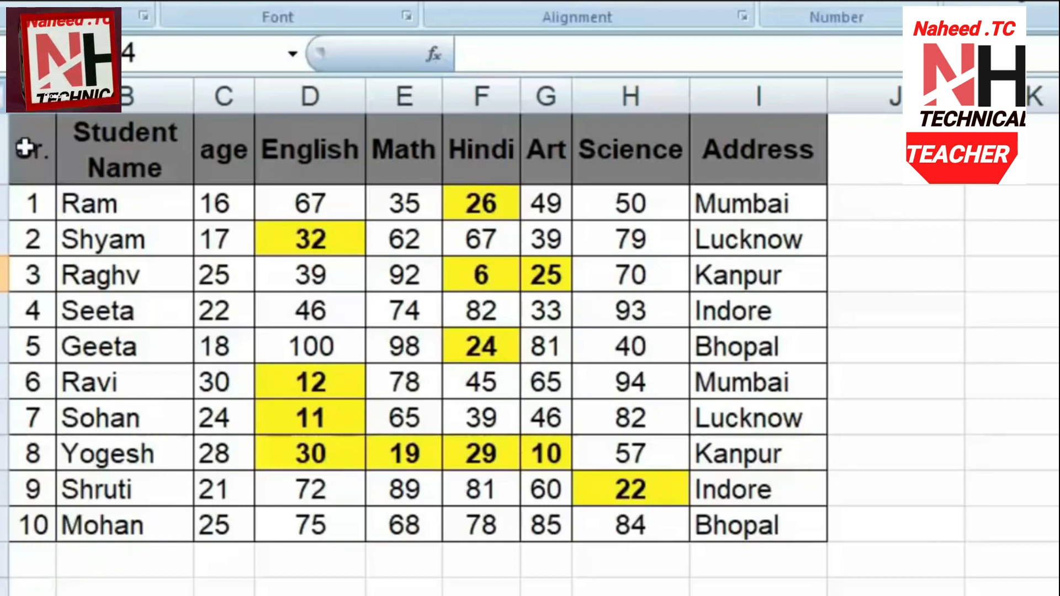
Turn on AutoFilter for the student table's header row
{"action": "left_click_drag", "start_coordinate": [25, 147], "coordinate": [763, 148]}
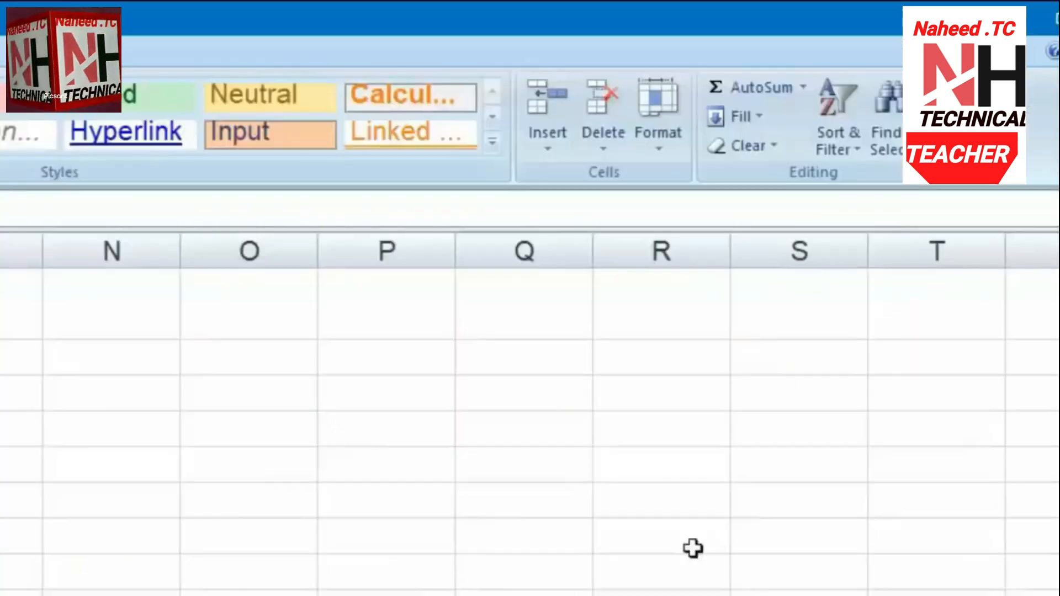
{"action": "left_click", "coordinate": [846, 152]}
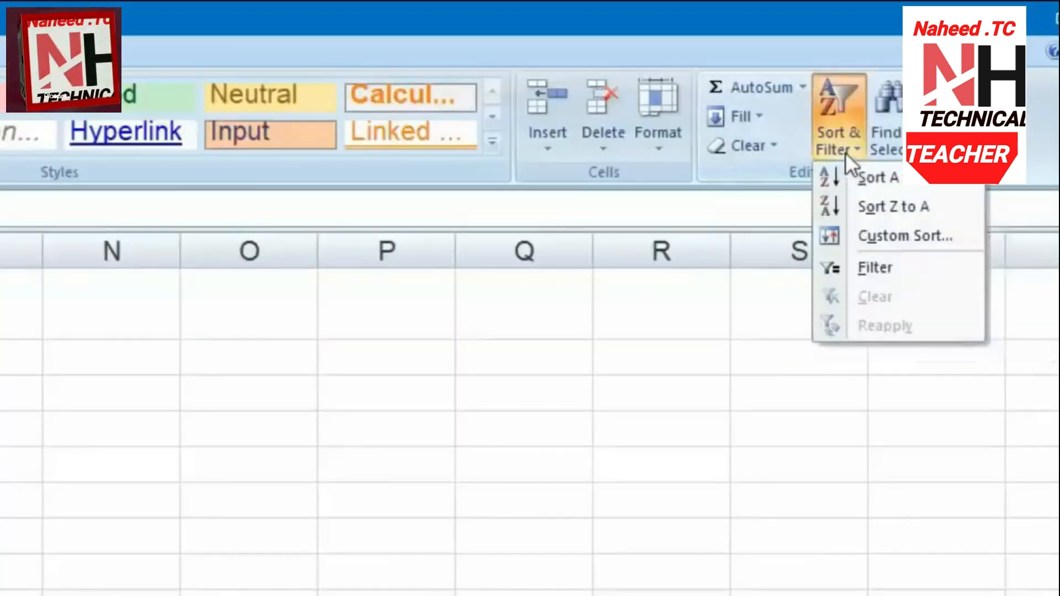
{"action": "left_click", "coordinate": [912, 276]}
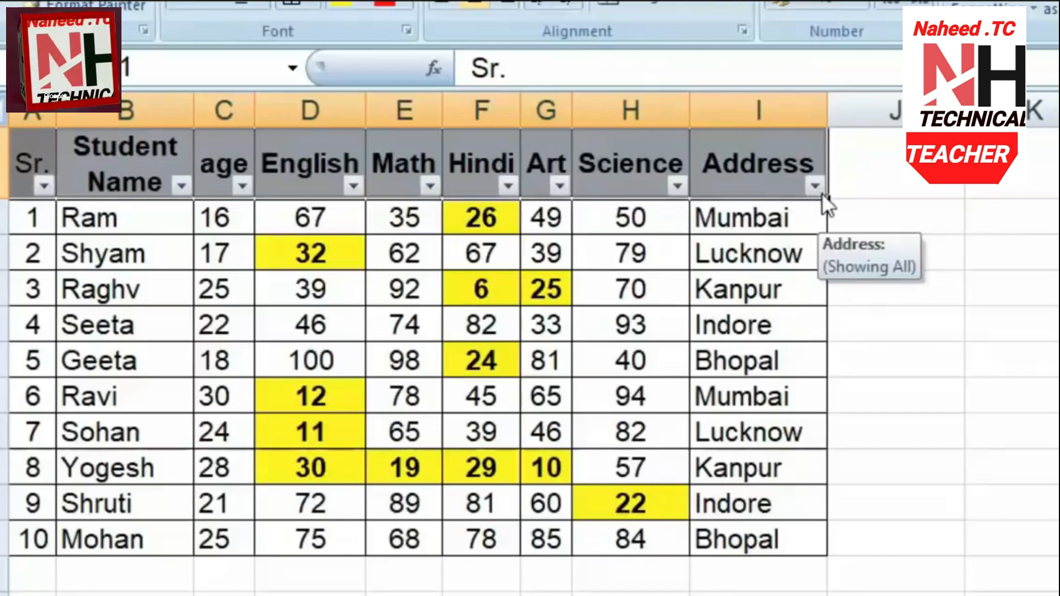
Filter the Address column to show only Bhopal, Kanpur and Lucknow
{"action": "left_click", "coordinate": [814, 187]}
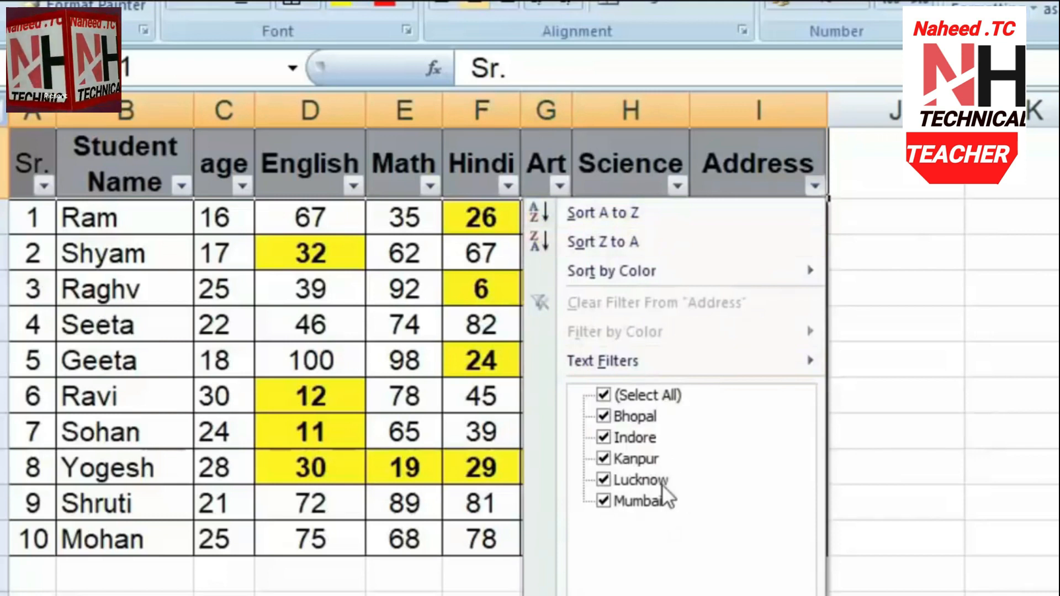
{"action": "left_click", "coordinate": [604, 394]}
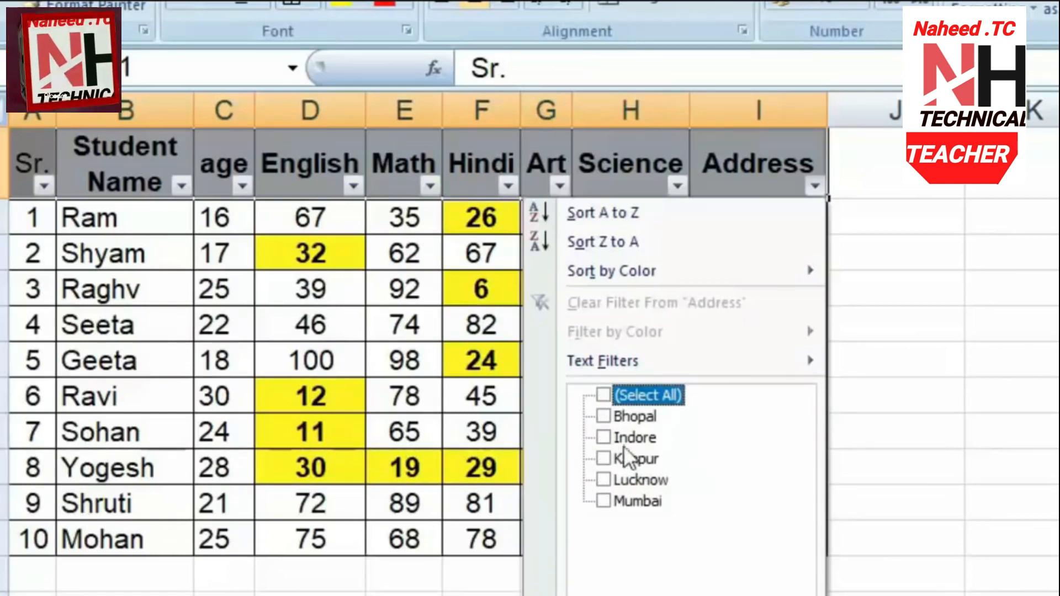
{"action": "left_click", "coordinate": [603, 416]}
{"action": "left_click", "coordinate": [685, 590]}
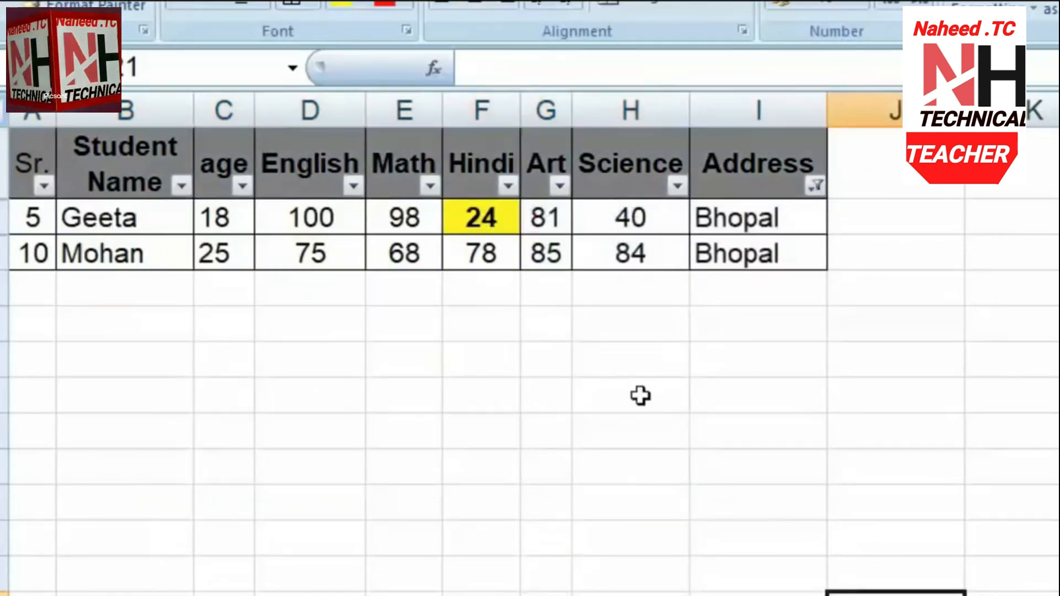
{"action": "left_click", "coordinate": [817, 187]}
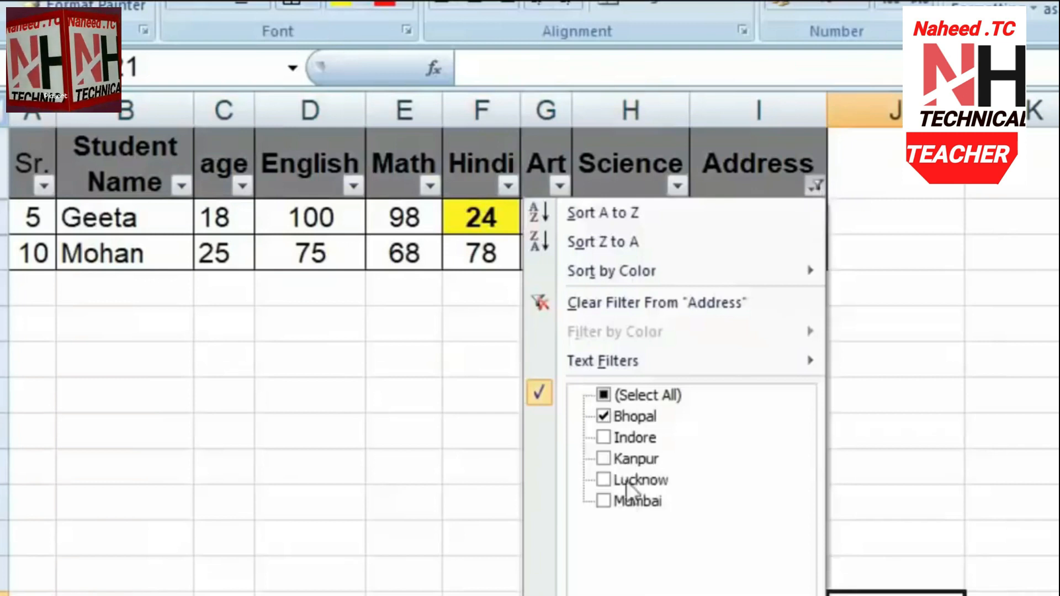
{"action": "left_click", "coordinate": [603, 458]}
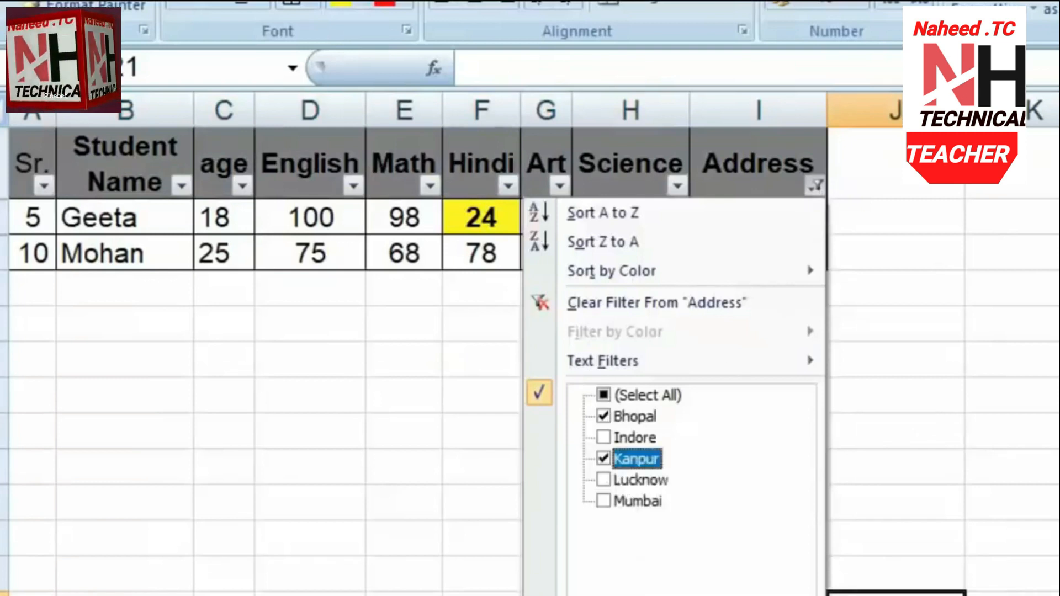
{"action": "left_click", "coordinate": [684, 591]}
{"action": "left_click", "coordinate": [817, 188]}
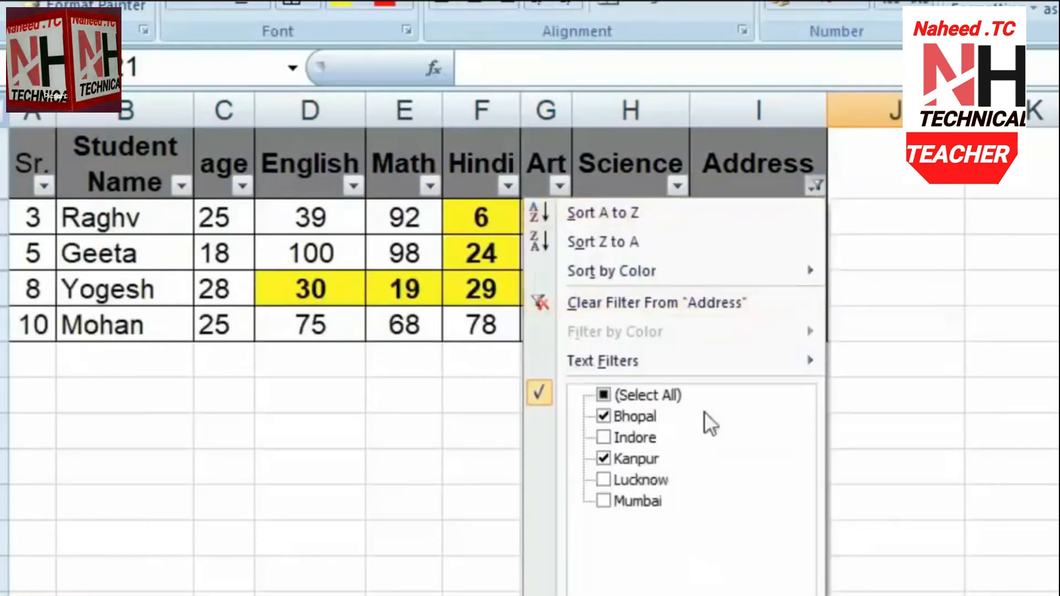
{"action": "left_click", "coordinate": [611, 479]}
{"action": "left_click", "coordinate": [692, 593]}
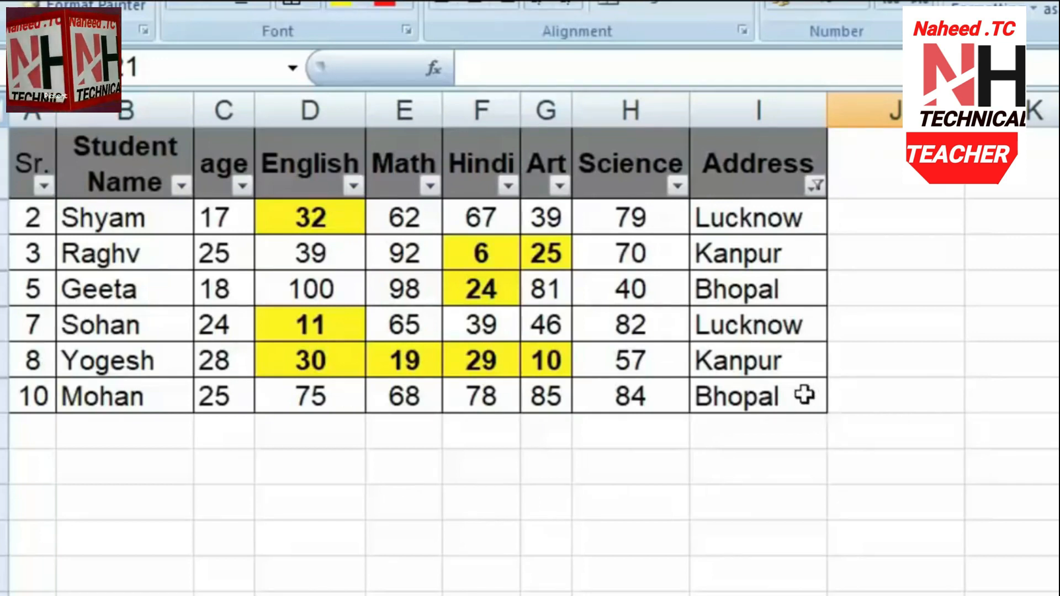
Filter the age column to show only students aged 17, then 17 and 28
{"action": "left_click", "coordinate": [244, 185]}
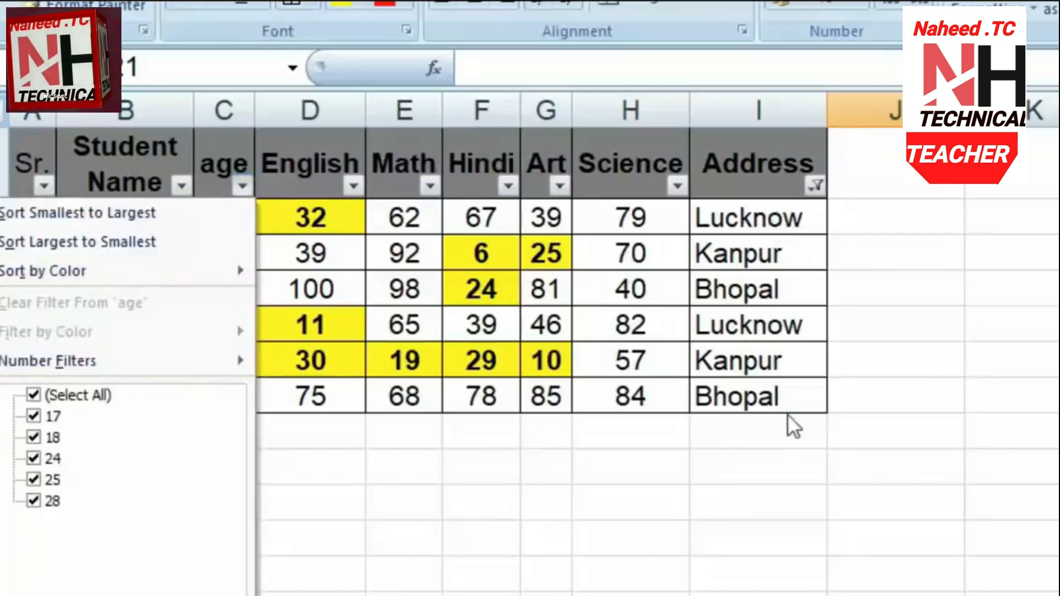
{"action": "left_click", "coordinate": [34, 396]}
{"action": "left_click", "coordinate": [34, 418]}
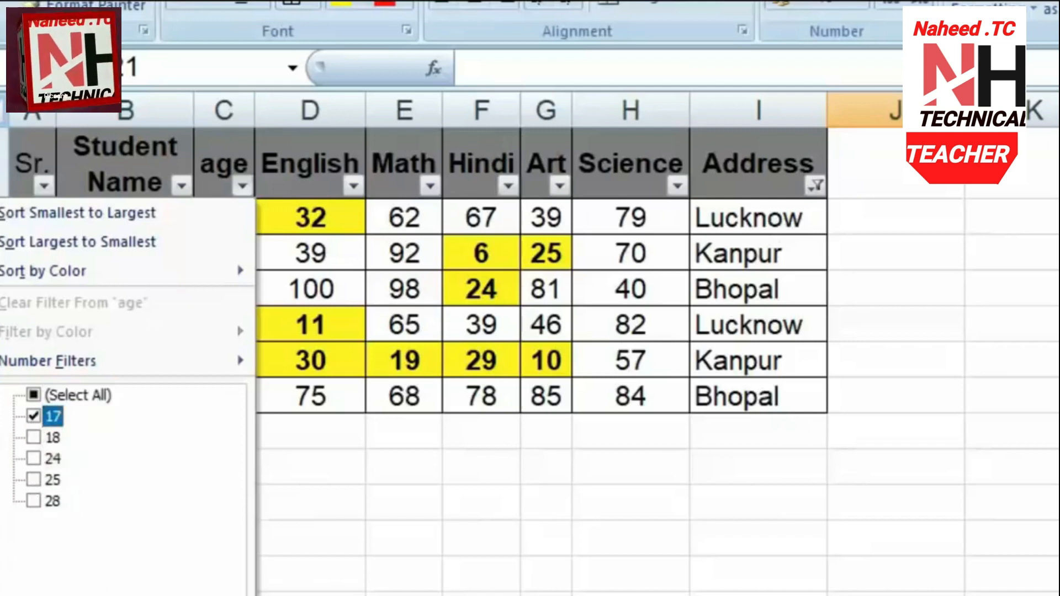
{"action": "key", "text": "Return"}
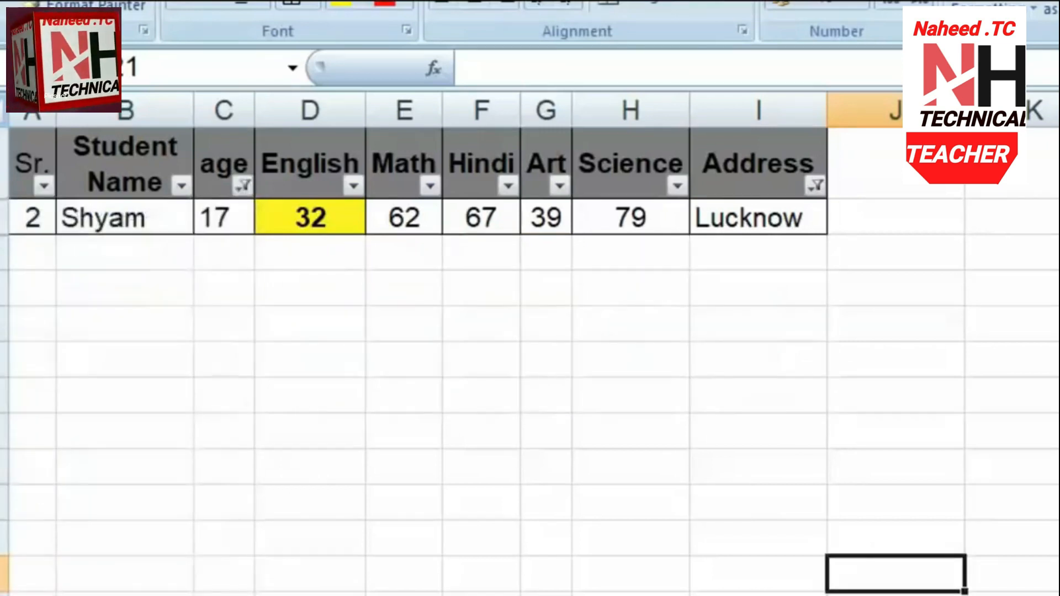
{"action": "left_click", "coordinate": [243, 188]}
{"action": "left_click", "coordinate": [33, 500]}
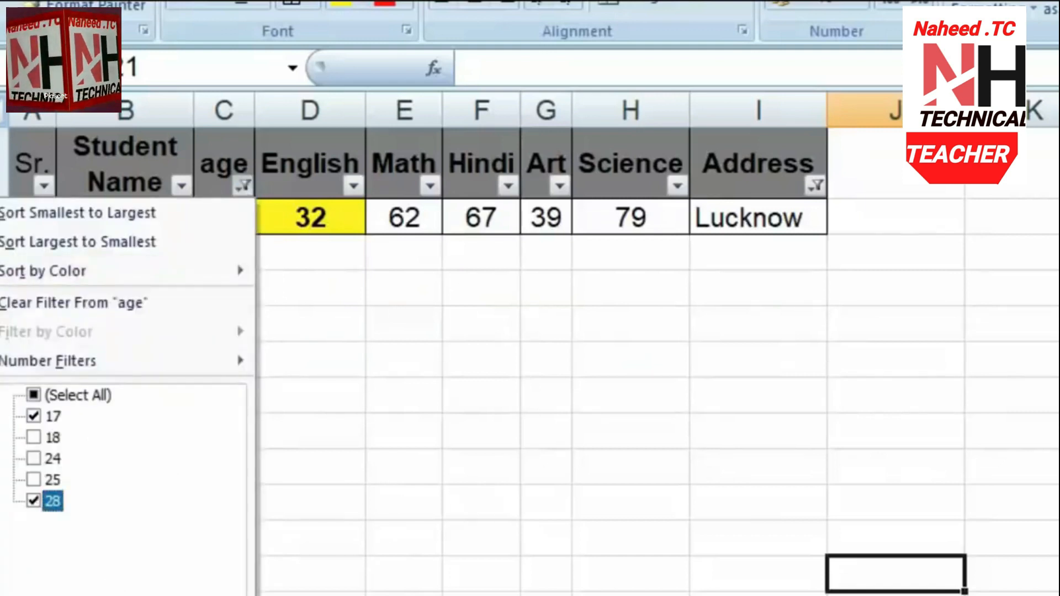
{"action": "key", "text": "Return"}
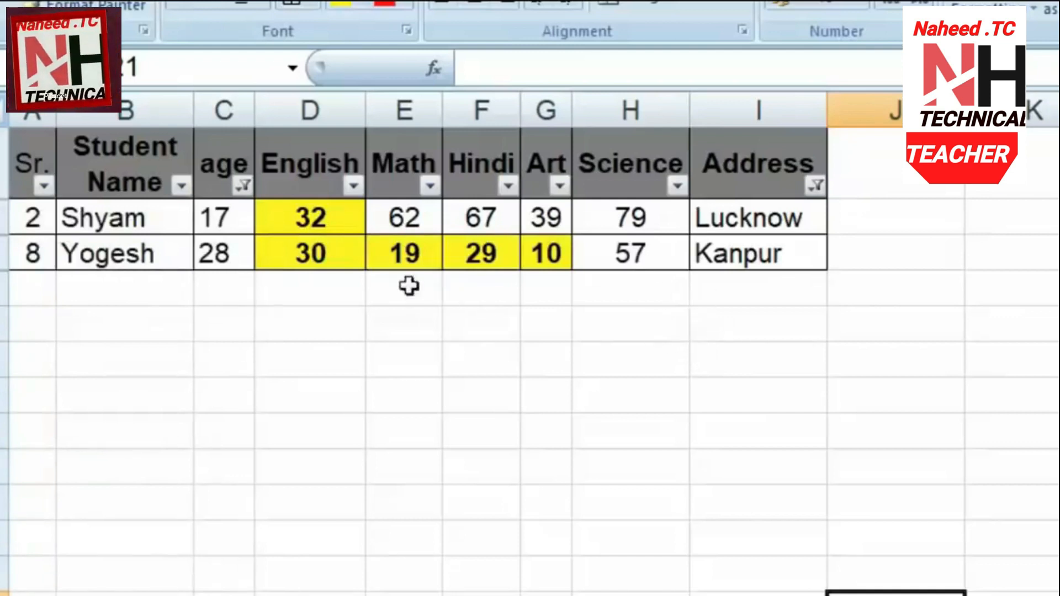
Clear the age and Address filters so all ten students show again
{"action": "left_click", "coordinate": [248, 188]}
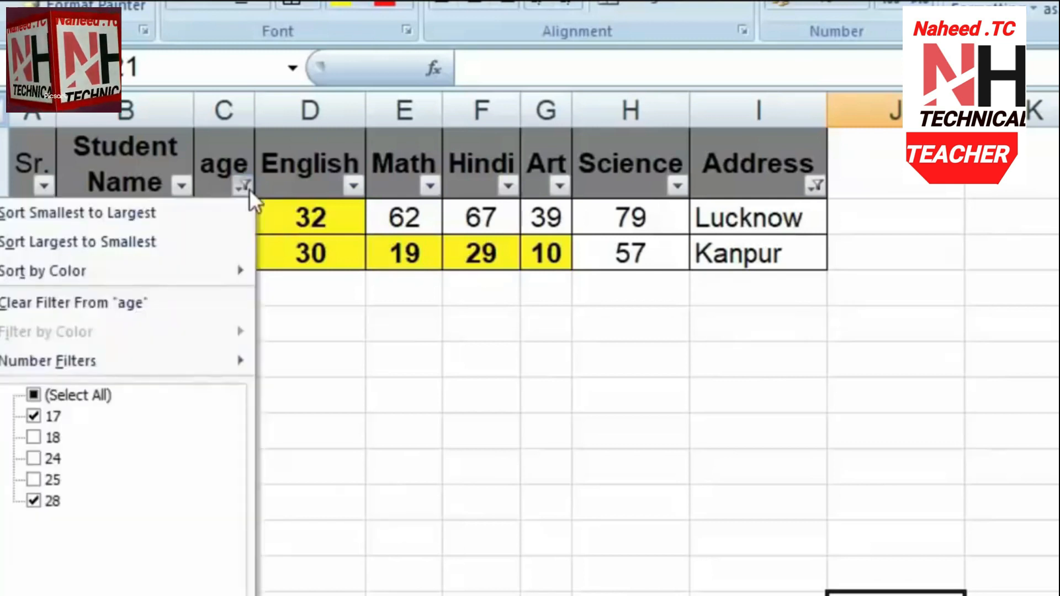
{"action": "left_click", "coordinate": [33, 394]}
{"action": "key", "text": "Return"}
{"action": "left_click", "coordinate": [812, 188]}
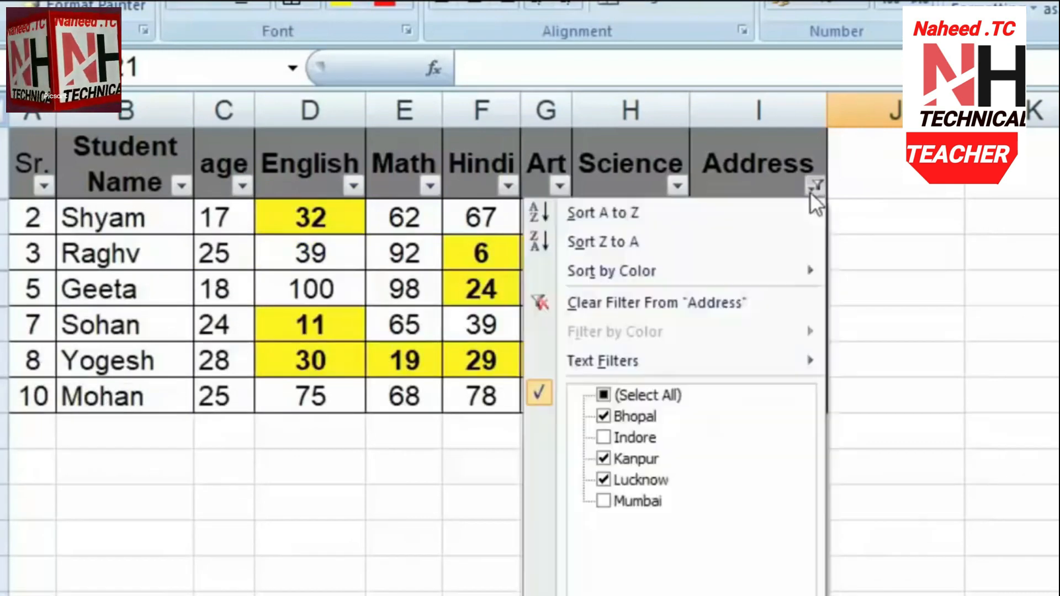
{"action": "left_click", "coordinate": [604, 396]}
{"action": "key", "text": "Return"}
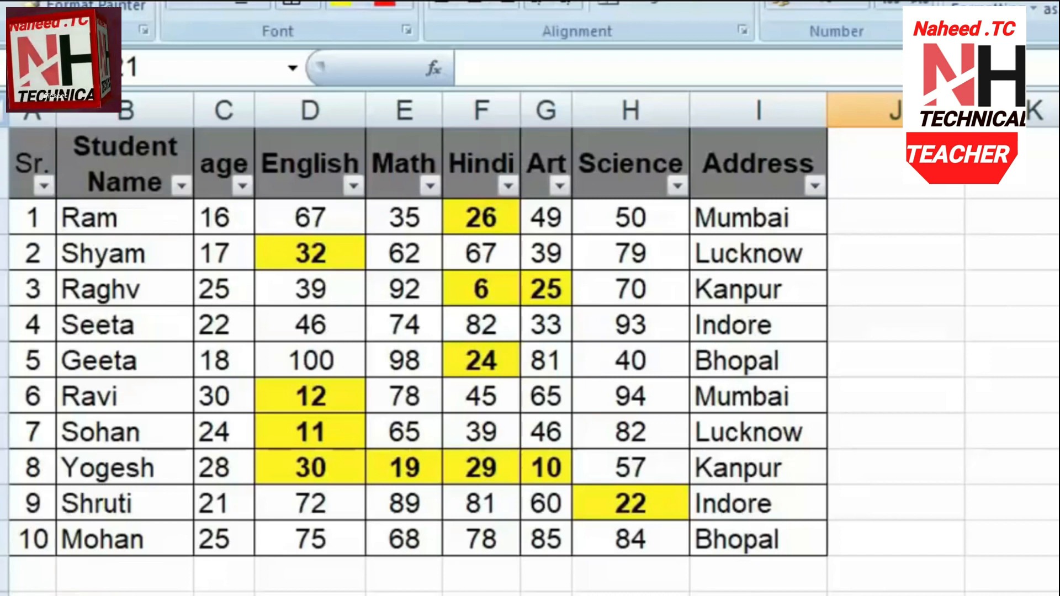
{"action": "left_click_drag", "start_coordinate": [723, 538], "coordinate": [27, 549]}
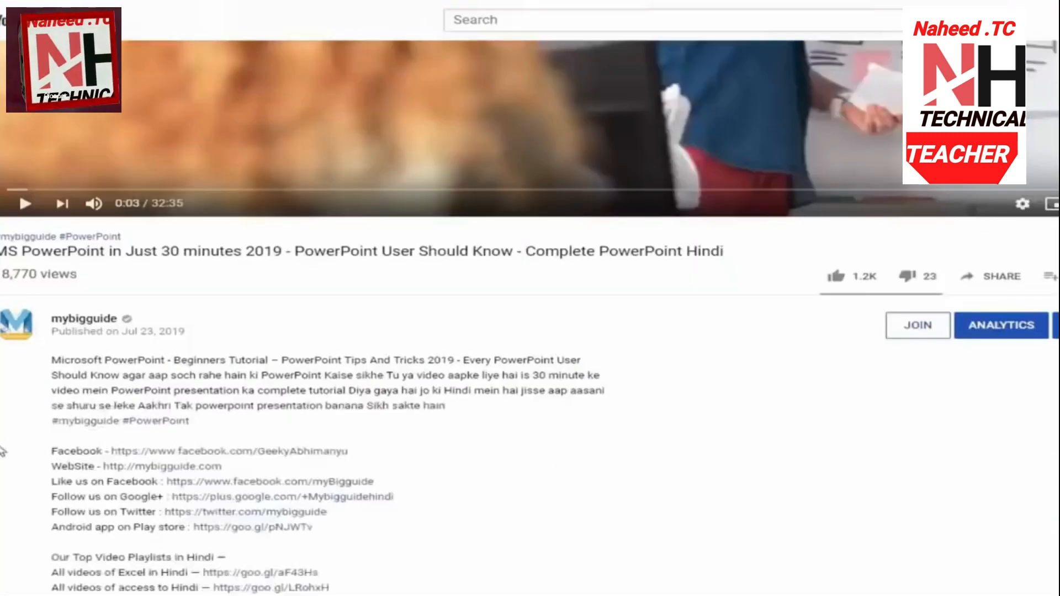
Scroll down through the PowerPoint 30-minute tutorial's description and playlist links
{"action": "scroll", "coordinate": [3, 454], "scroll_direction": "down", "scroll_amount": 3}
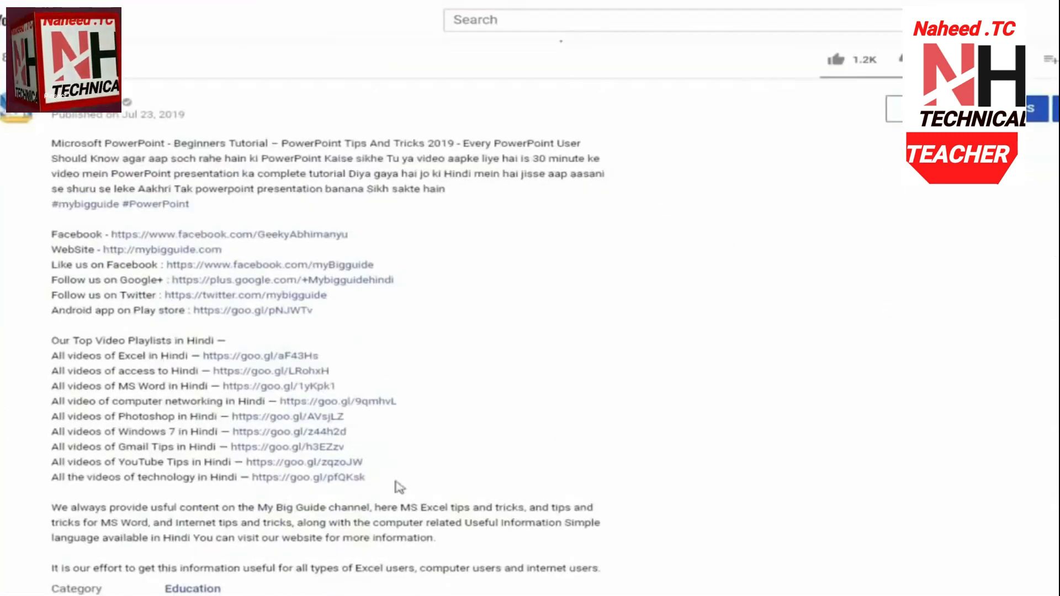
{"action": "scroll", "coordinate": [69, 501], "scroll_direction": "down", "scroll_amount": 3}
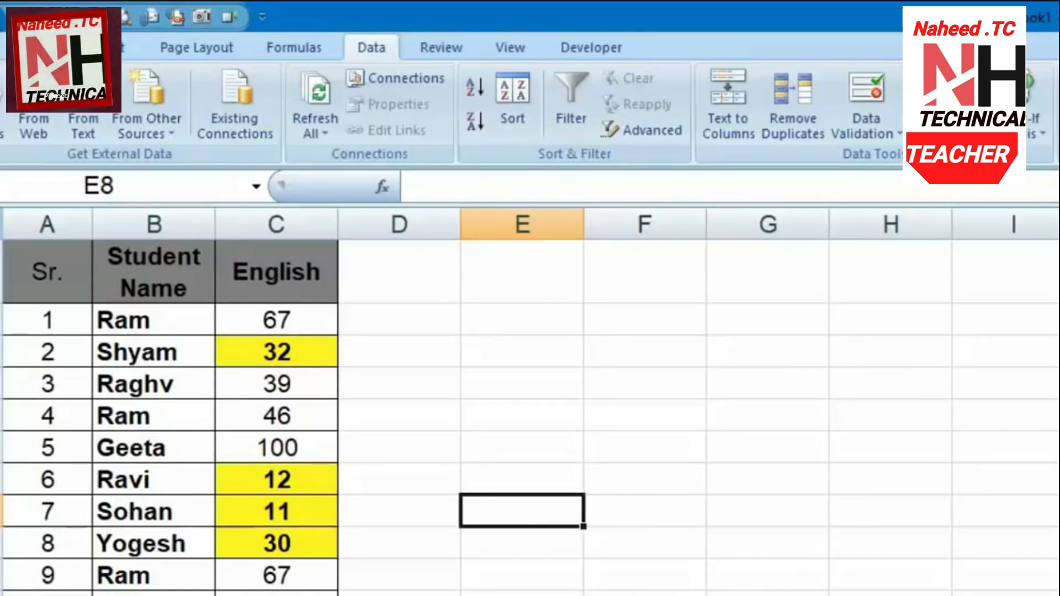
Point out the three Ram entries, then select the full table A1:C11 with headers
{"action": "left_click", "coordinate": [169, 320]}
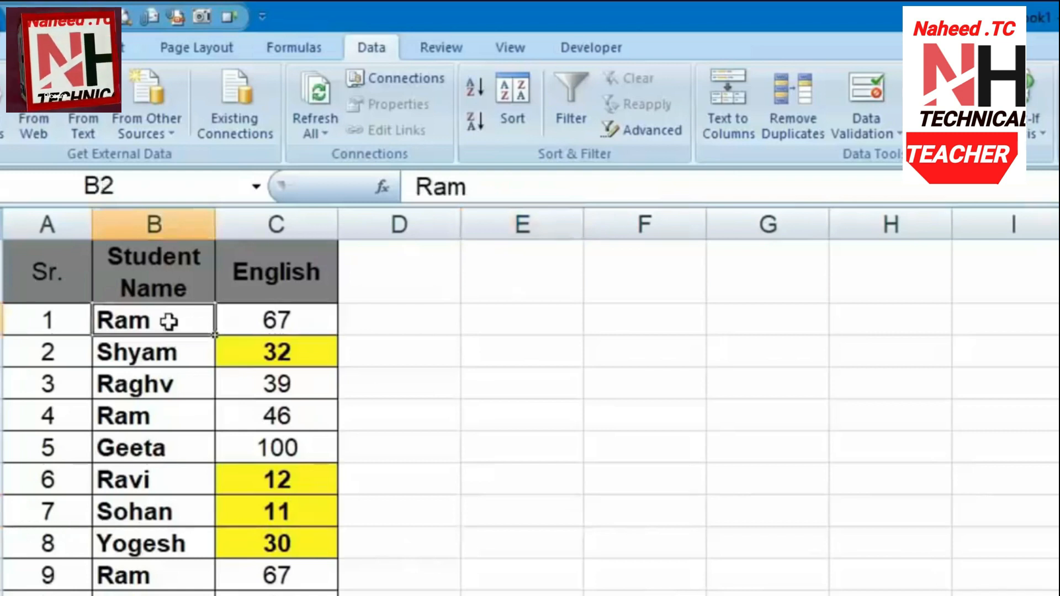
{"action": "left_click", "coordinate": [182, 417]}
{"action": "left_click", "coordinate": [185, 577]}
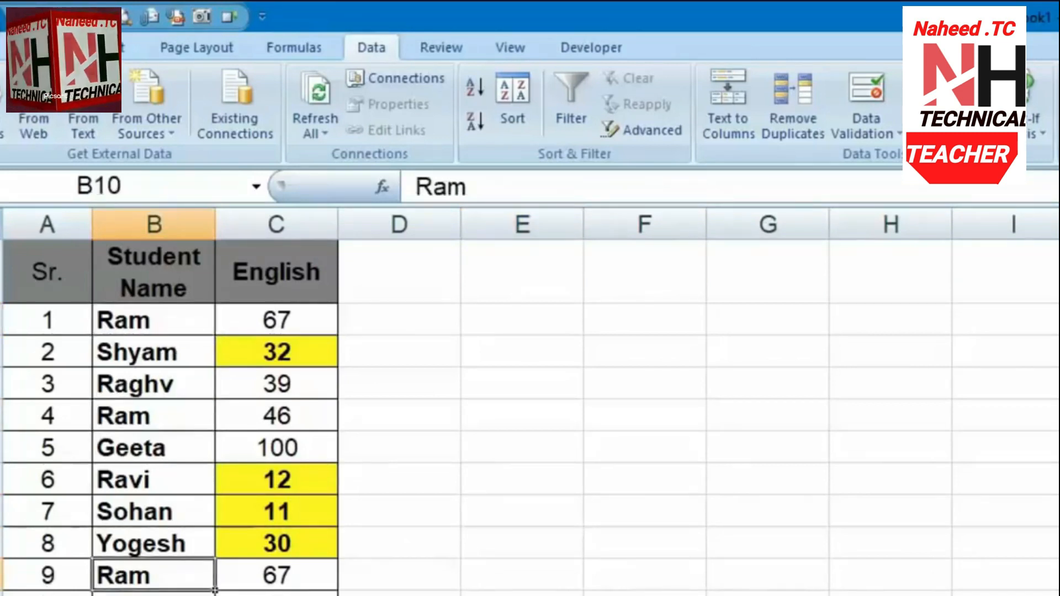
{"action": "left_click_drag", "start_coordinate": [35, 272], "coordinate": [278, 594]}
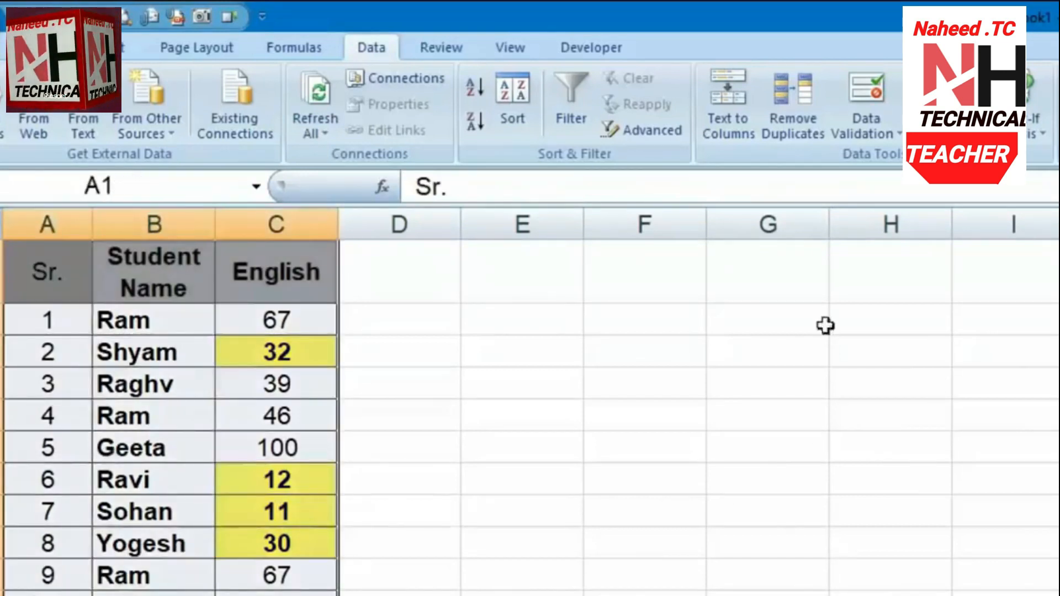
Remove duplicates with headers on, comparing Student Name and English only (Sr. unchecked)
{"action": "left_click", "coordinate": [816, 91]}
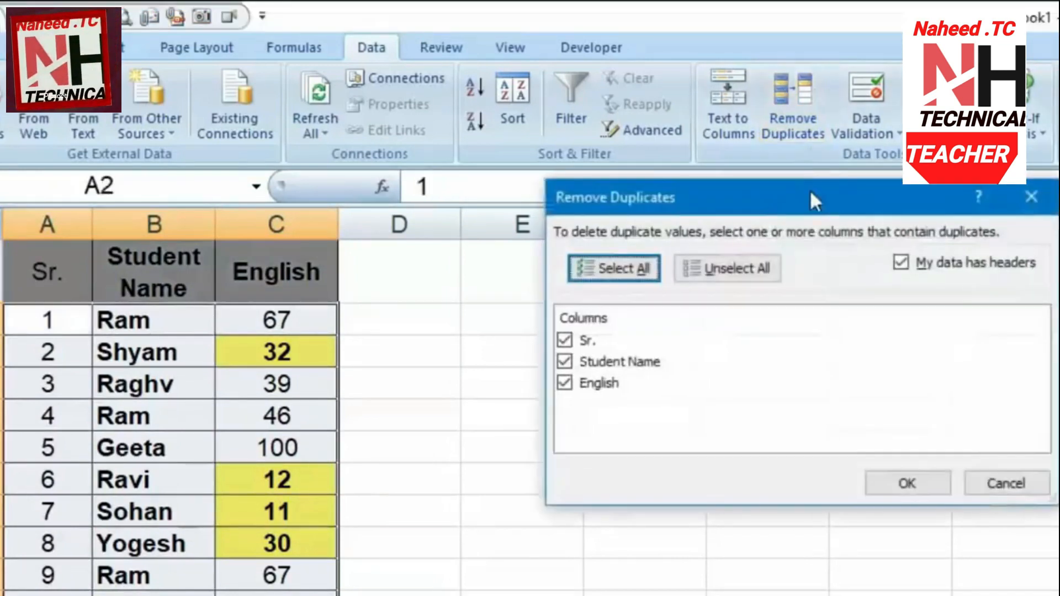
{"action": "left_click_drag", "start_coordinate": [797, 252], "coordinate": [724, 342]}
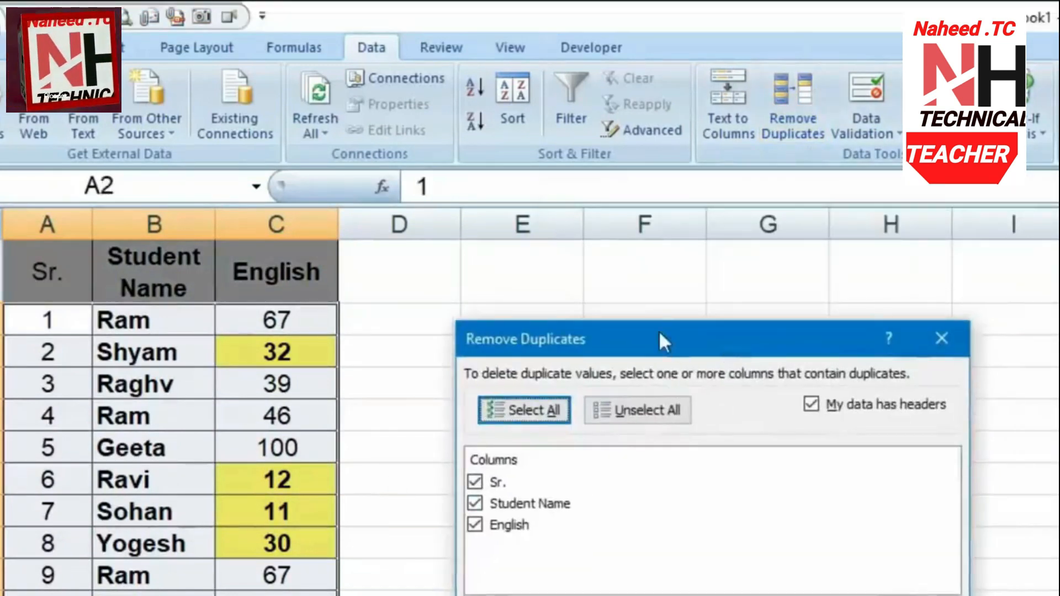
{"action": "left_click_drag", "start_coordinate": [658, 330], "coordinate": [601, 283]}
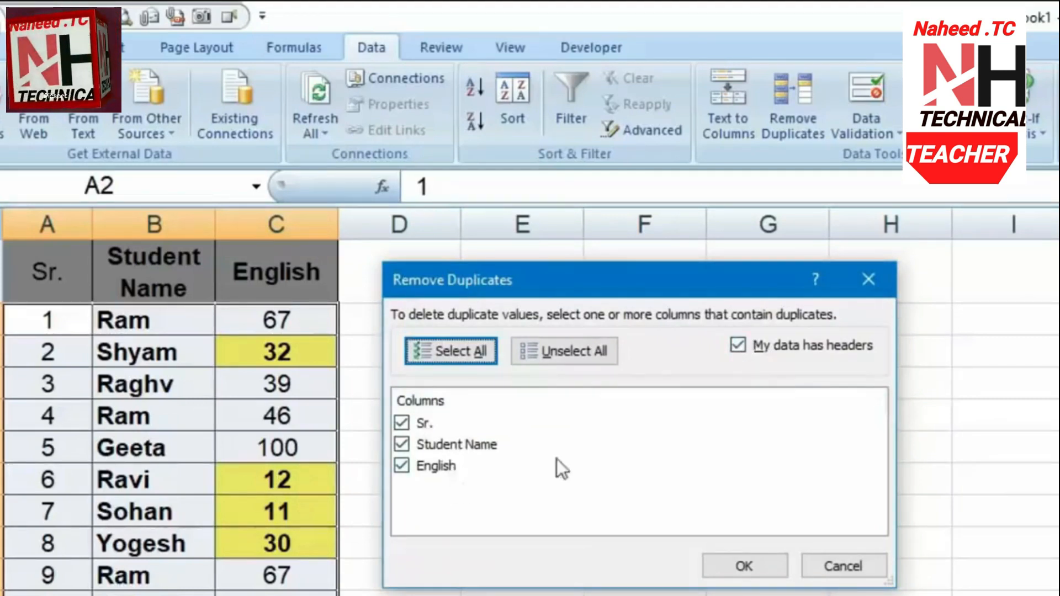
{"action": "left_click", "coordinate": [739, 344]}
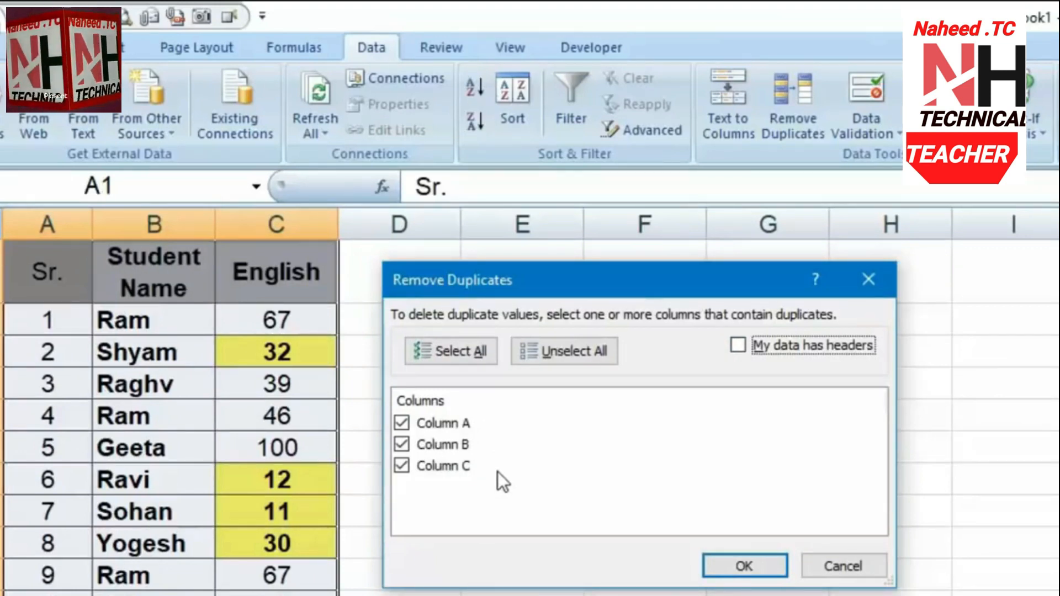
{"action": "left_click", "coordinate": [740, 344]}
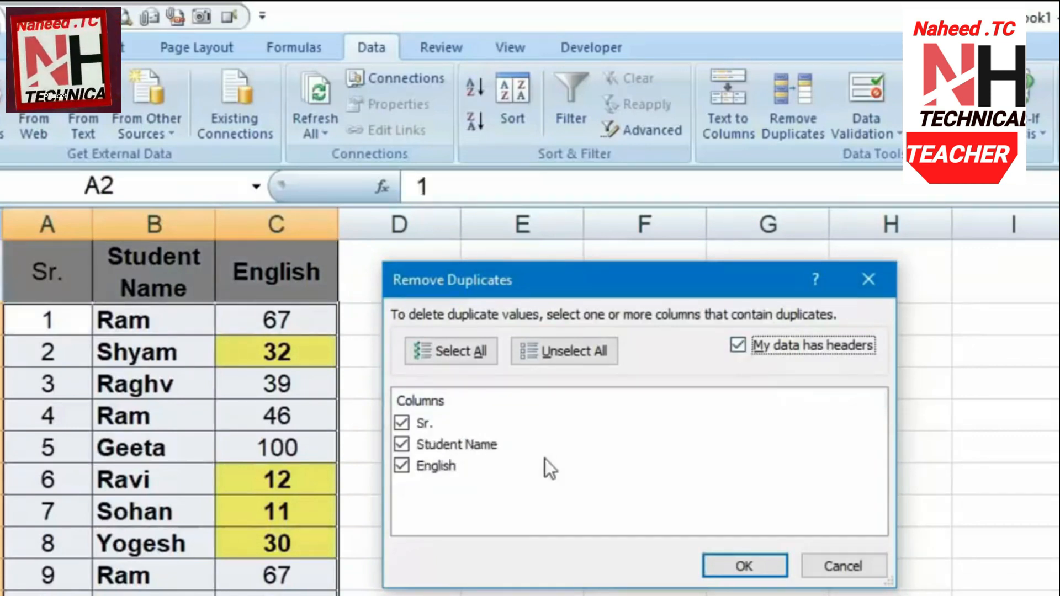
{"action": "left_click", "coordinate": [468, 353]}
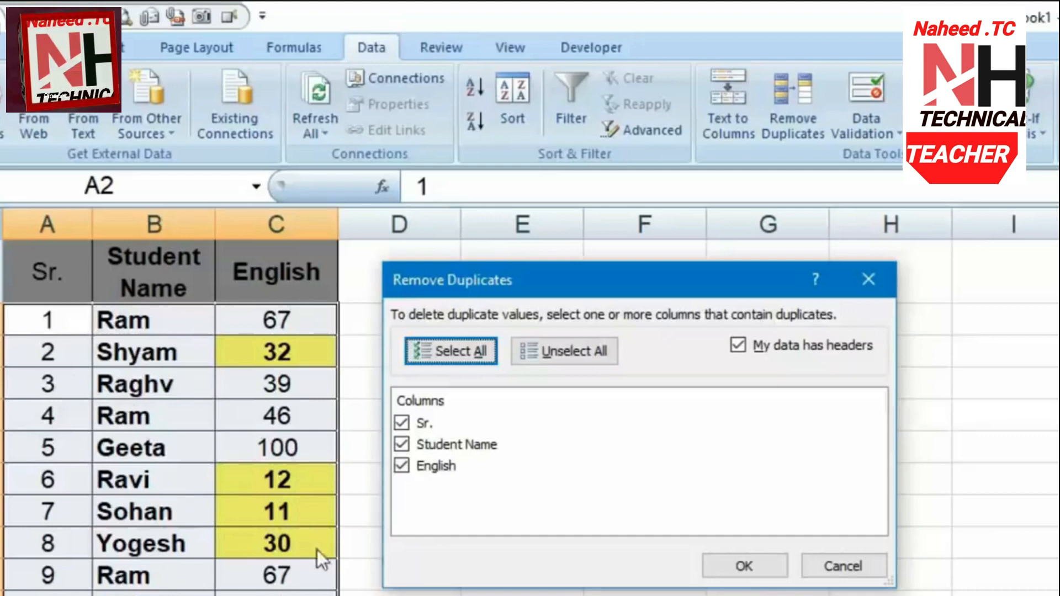
{"action": "left_click", "coordinate": [401, 422]}
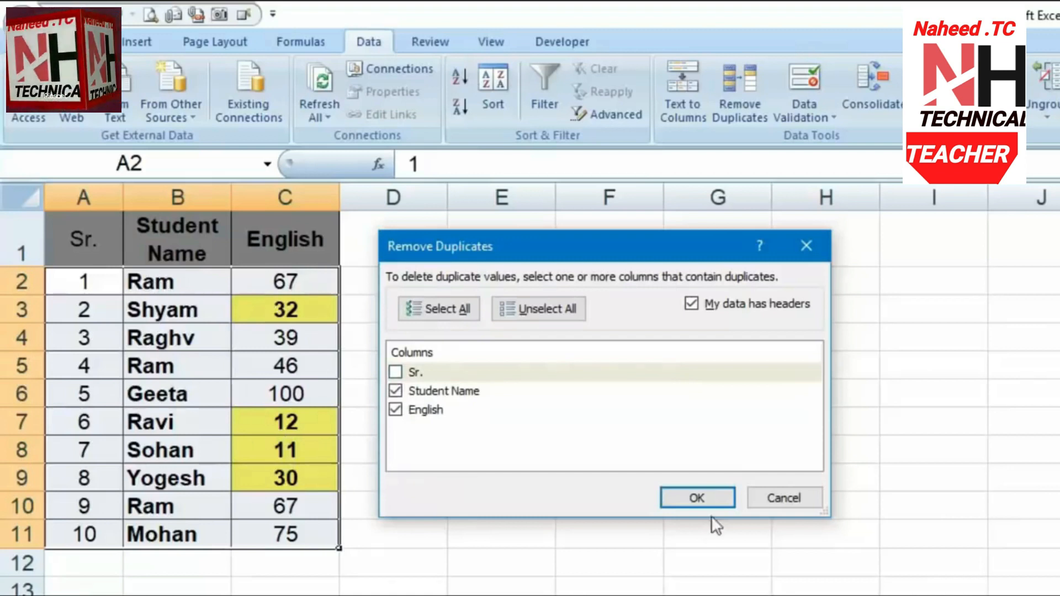
{"action": "left_click", "coordinate": [707, 497]}
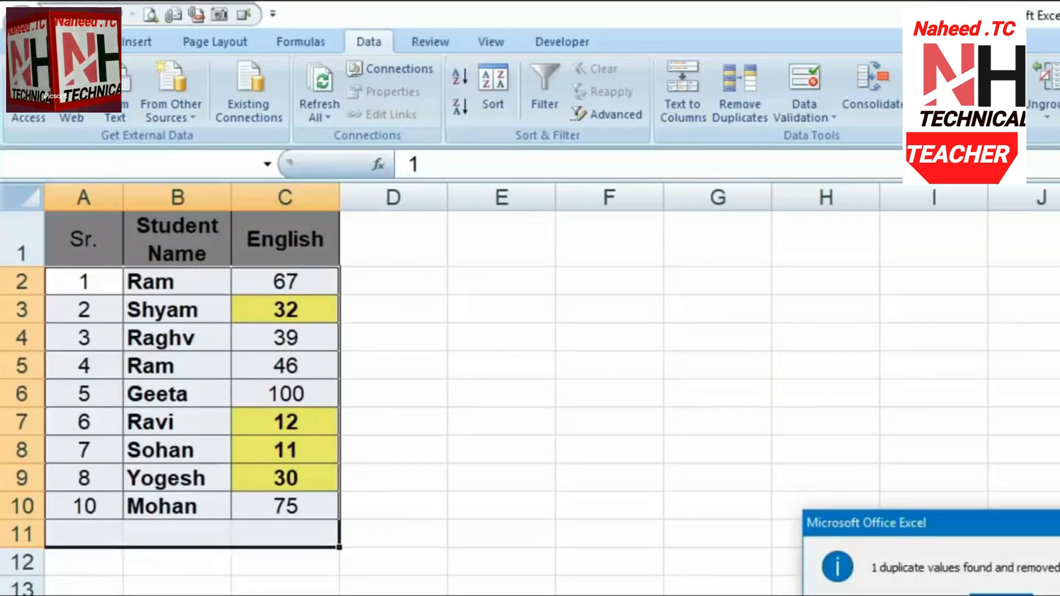
{"action": "left_click_drag", "start_coordinate": [1027, 522], "coordinate": [779, 354]}
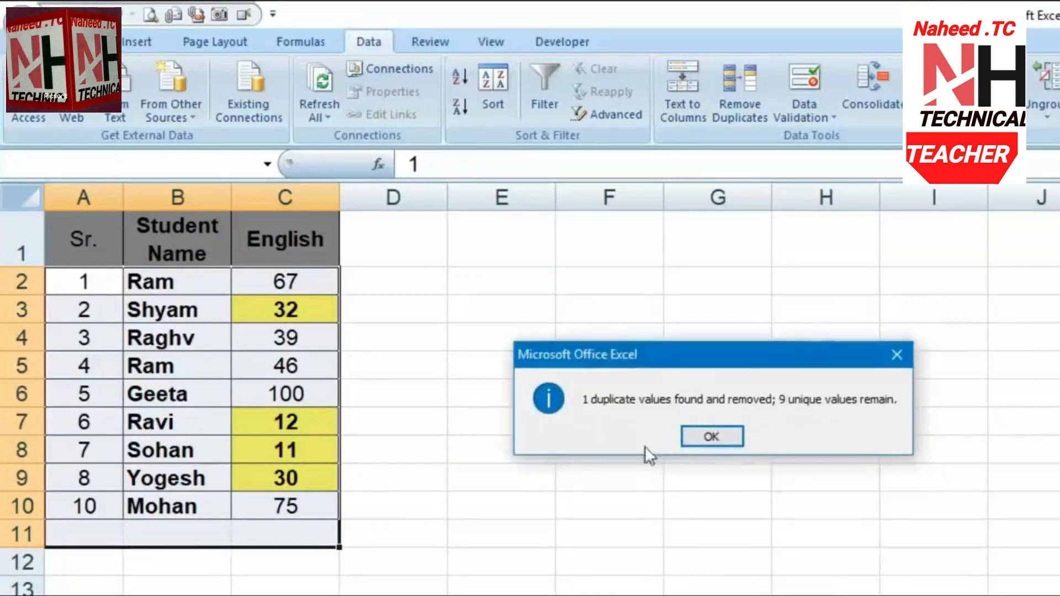
{"action": "left_click", "coordinate": [721, 436]}
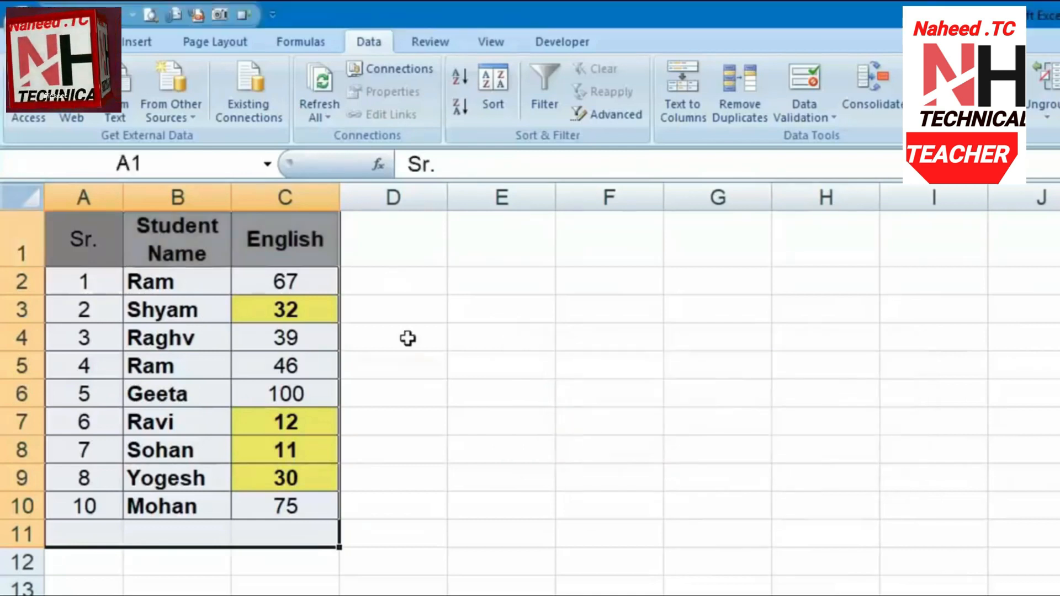
Undo, then remove duplicates comparing Student Name alone, deleting two extra Ram rows
{"action": "key", "text": "ctrl+z"}
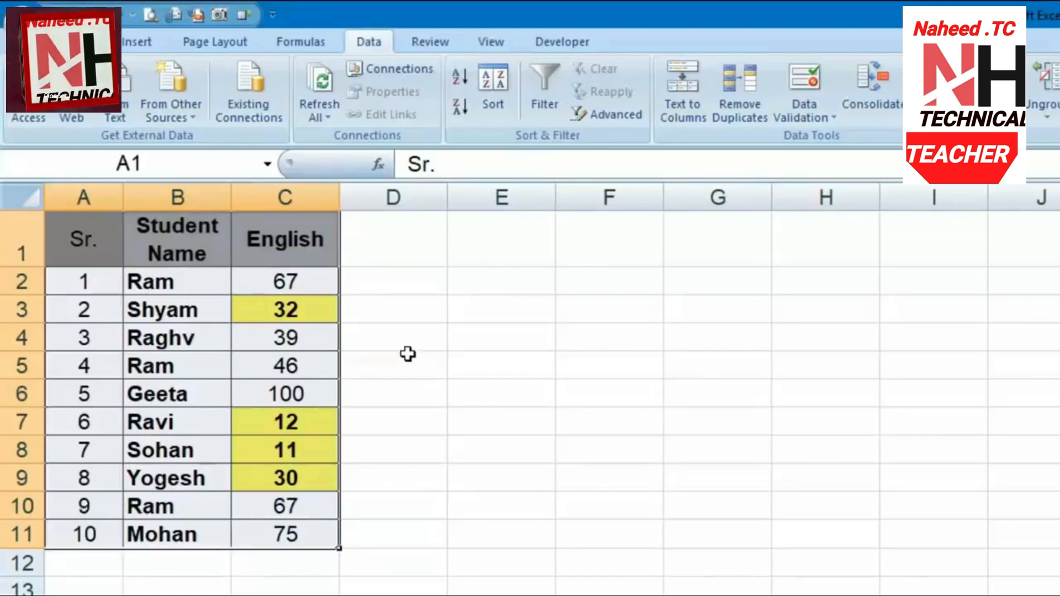
{"action": "left_click", "coordinate": [724, 111]}
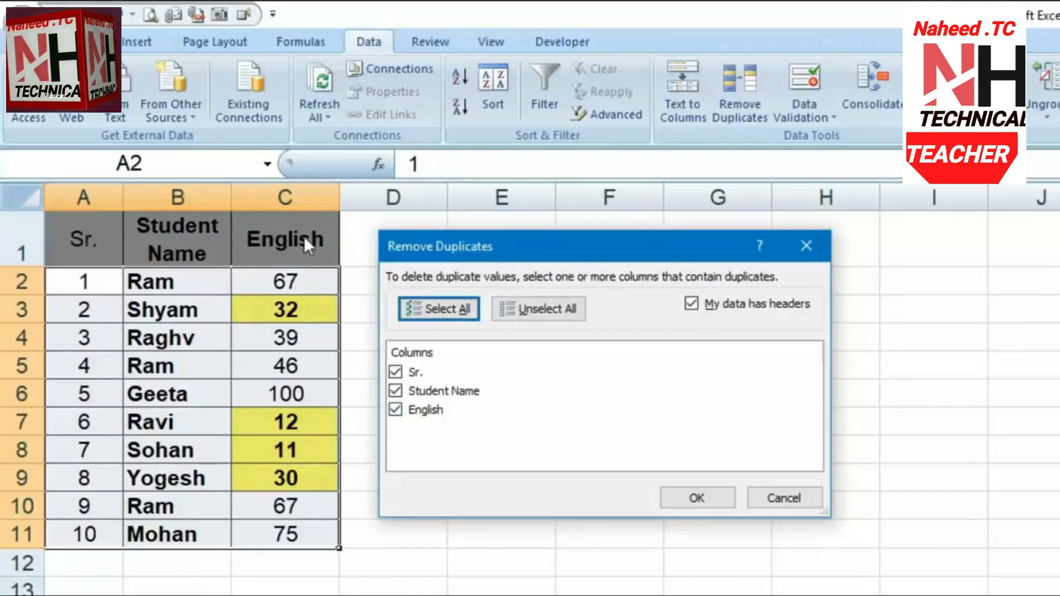
{"action": "left_click", "coordinate": [394, 409]}
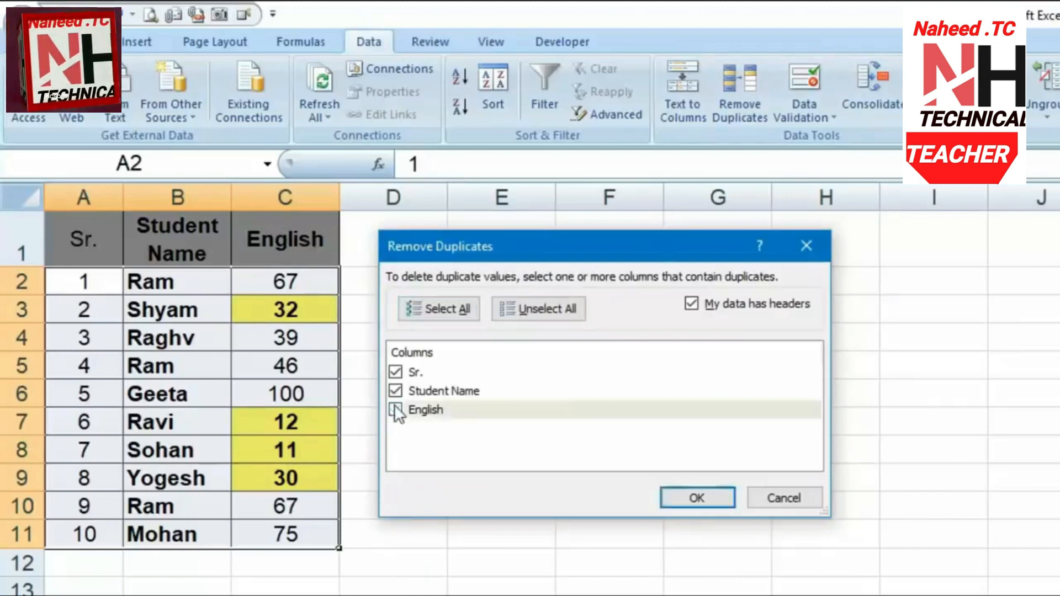
{"action": "left_click", "coordinate": [394, 372]}
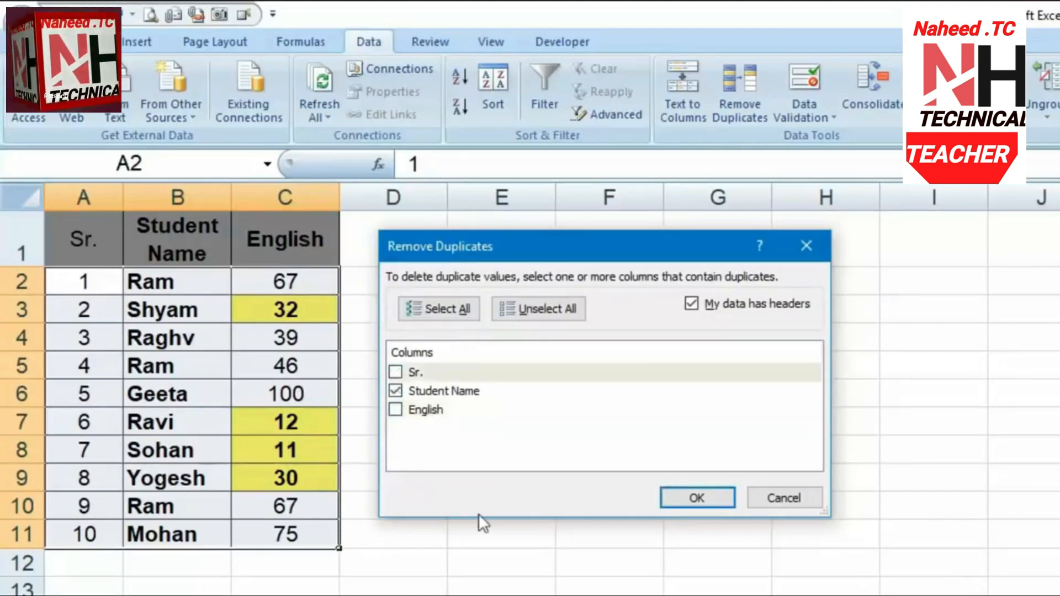
{"action": "left_click", "coordinate": [446, 397]}
{"action": "left_click", "coordinate": [396, 391]}
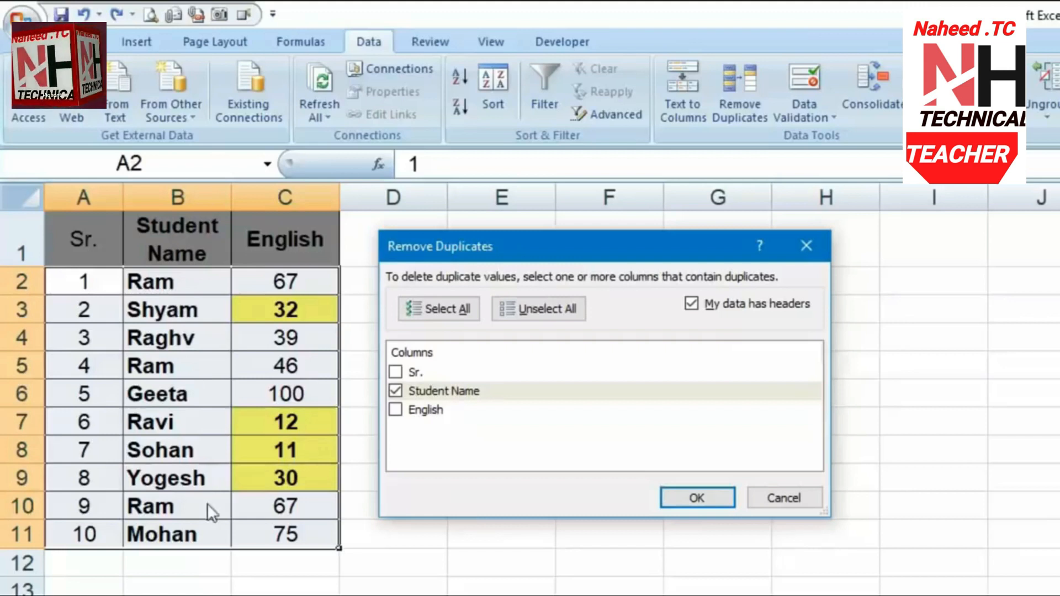
{"action": "left_click", "coordinate": [691, 503]}
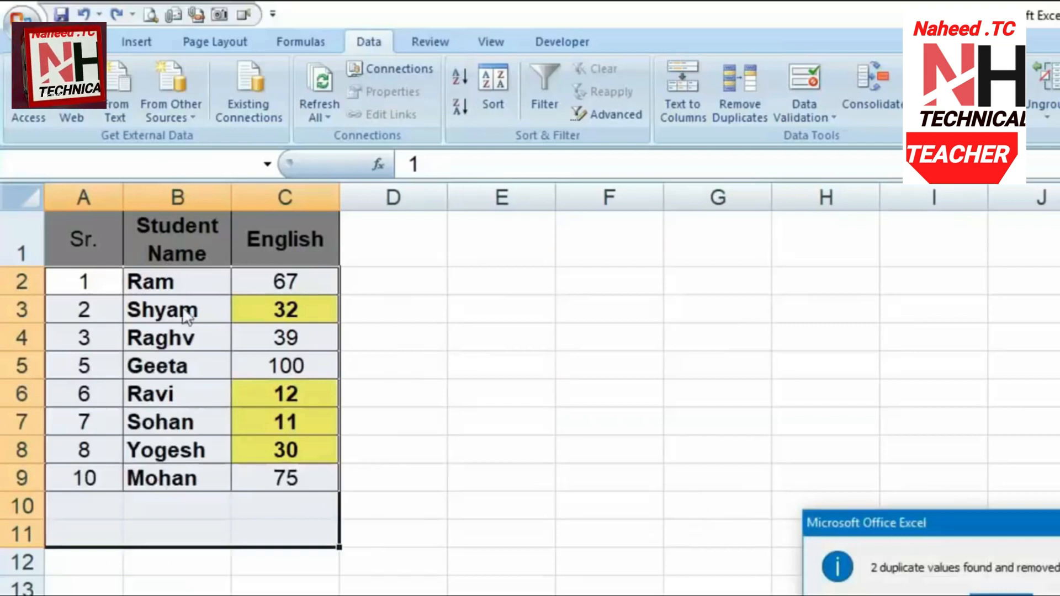
{"action": "left_click", "coordinate": [1010, 594]}
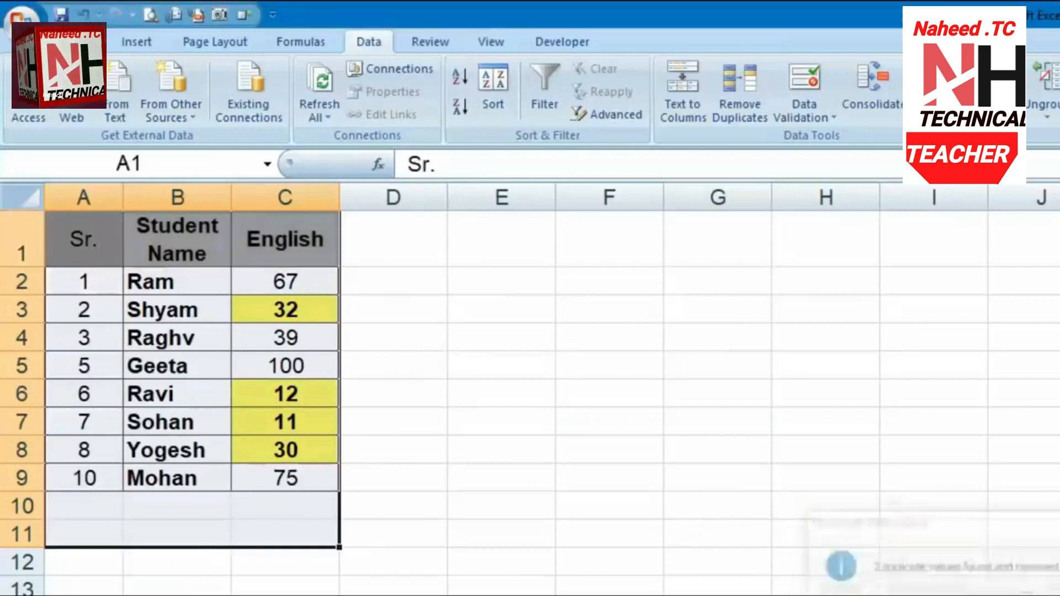
Undo, then remove duplicates by Student Name and English with Sr. unchecked
{"action": "key", "text": "ctrl+z"}
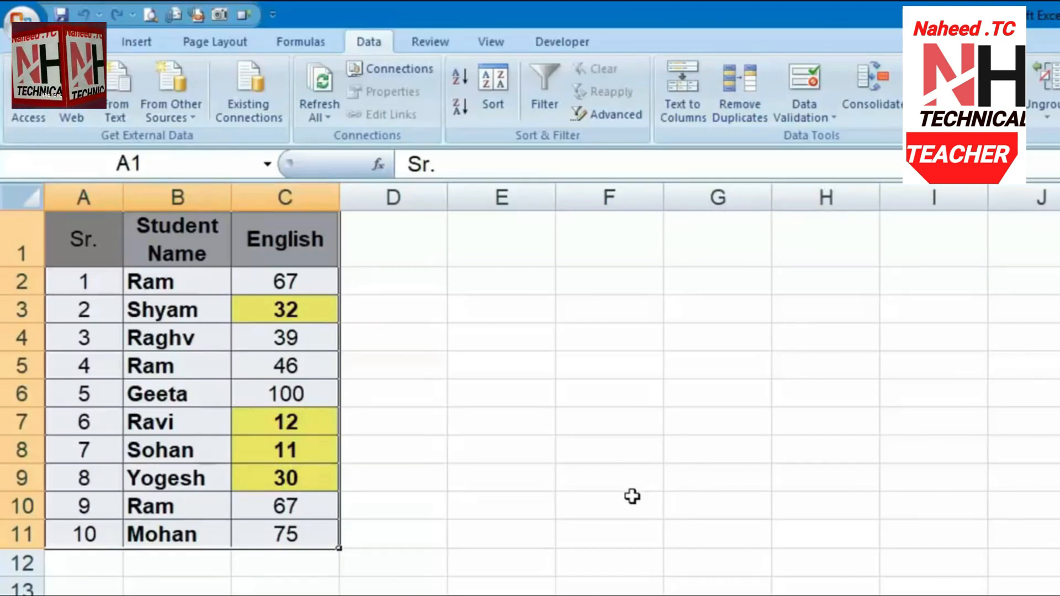
{"action": "left_click", "coordinate": [764, 87]}
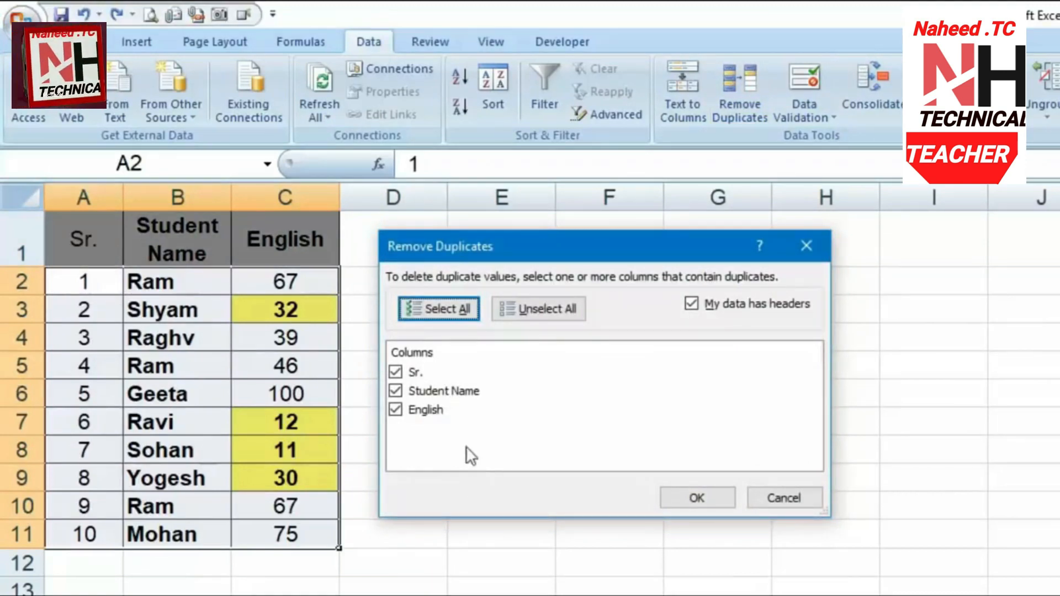
{"action": "left_click", "coordinate": [402, 373]}
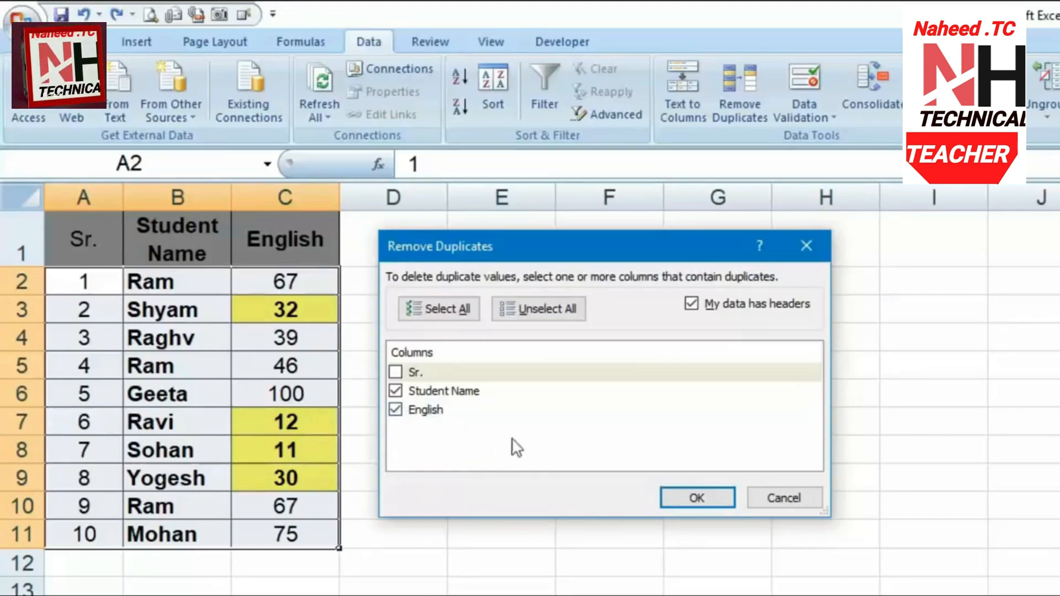
{"action": "left_click", "coordinate": [687, 497]}
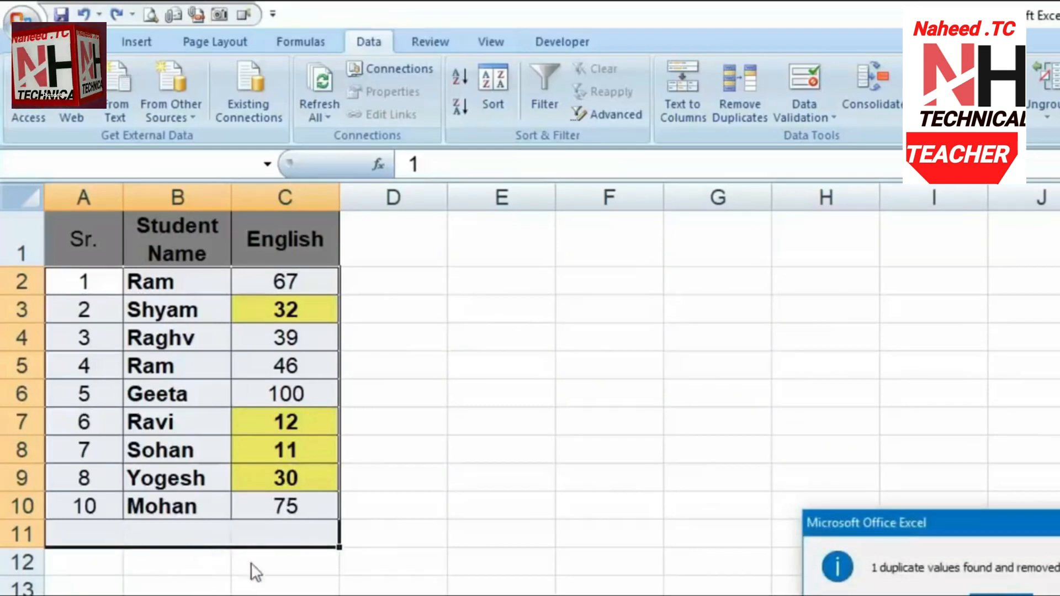
{"action": "key", "text": "Return"}
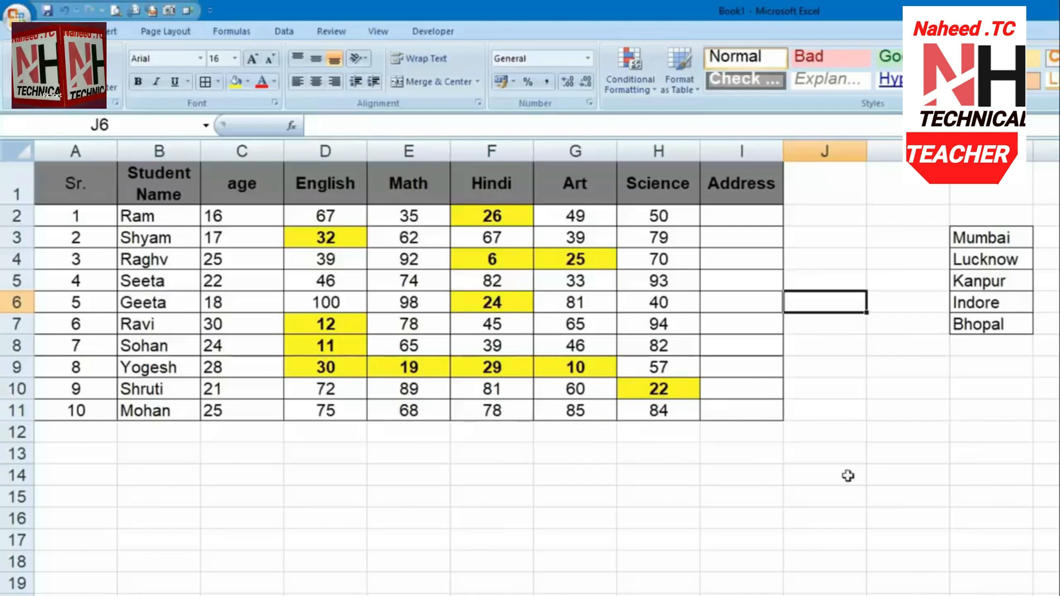
Add List data validation to the empty Address cells, sourced from the Mumbai-to-Bhopal city cells
{"action": "left_click", "coordinate": [821, 258]}
{"action": "left_click_drag", "start_coordinate": [760, 215], "coordinate": [770, 408]}
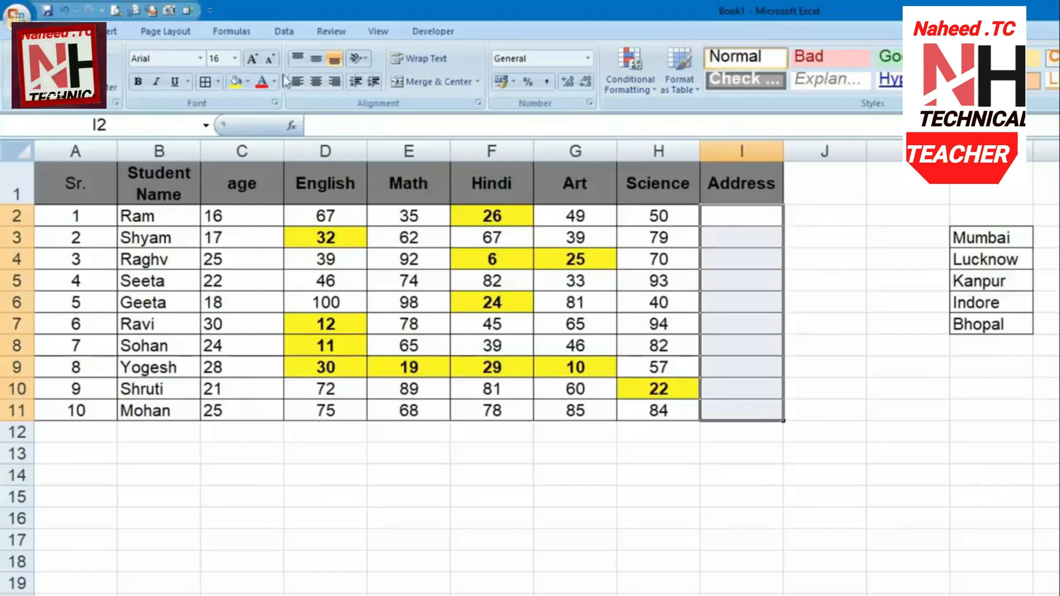
{"action": "left_click", "coordinate": [286, 33]}
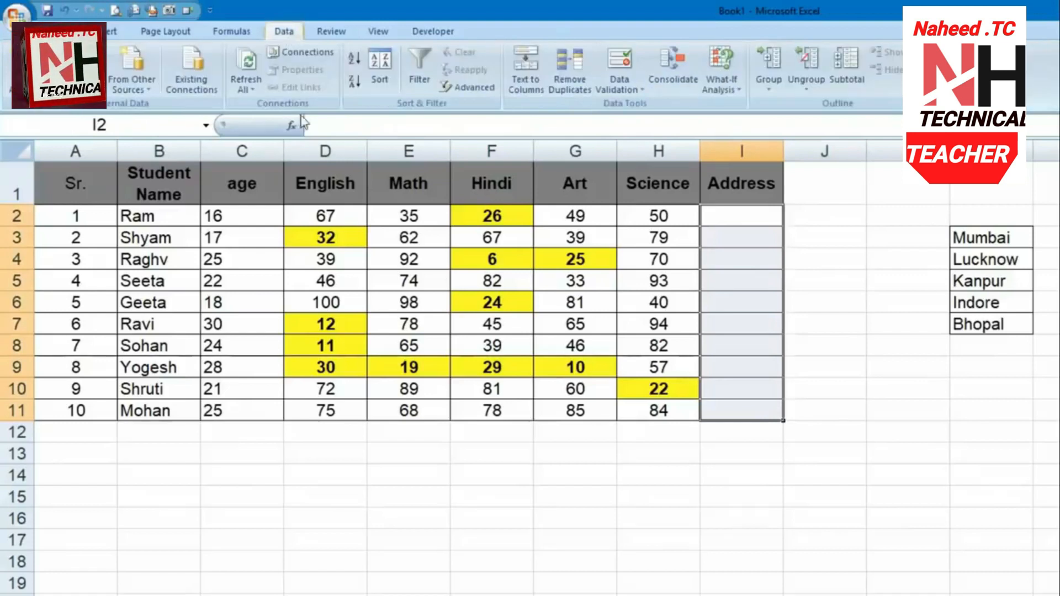
{"action": "left_click", "coordinate": [633, 90]}
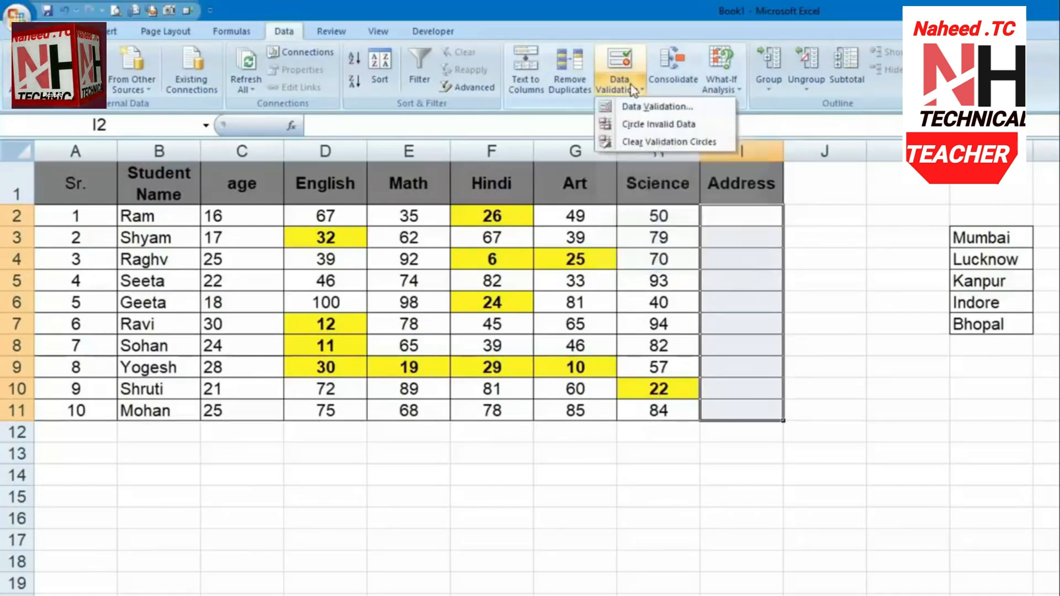
{"action": "left_click", "coordinate": [647, 108]}
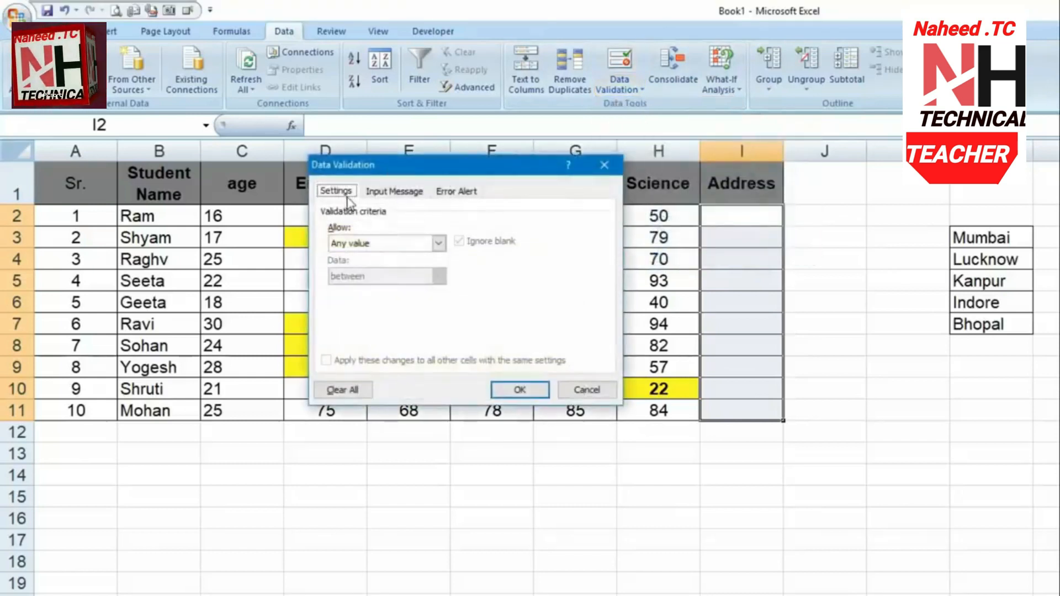
{"action": "left_click", "coordinate": [371, 247]}
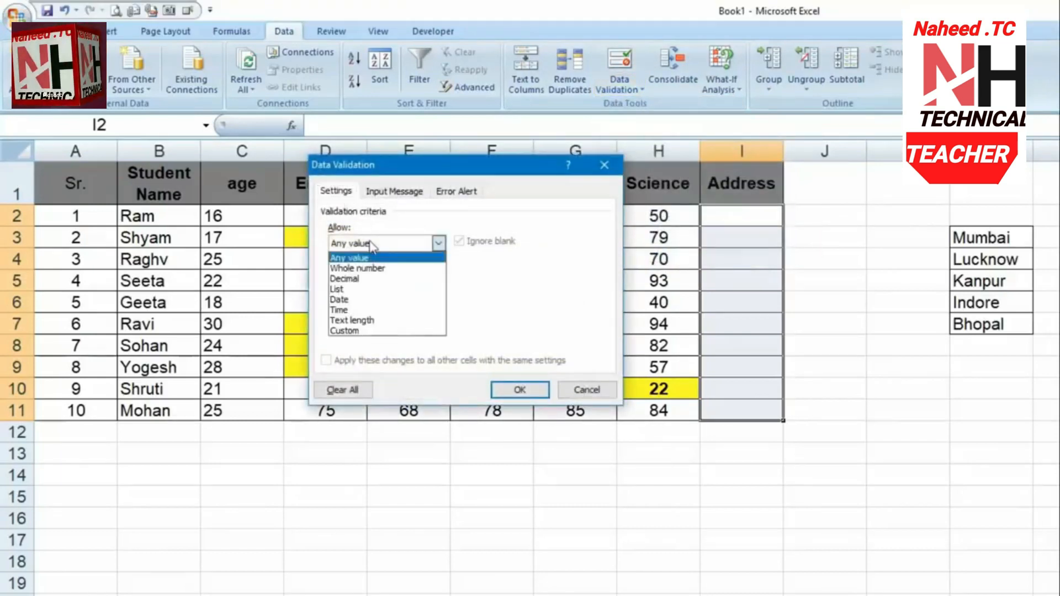
{"action": "left_click", "coordinate": [365, 285]}
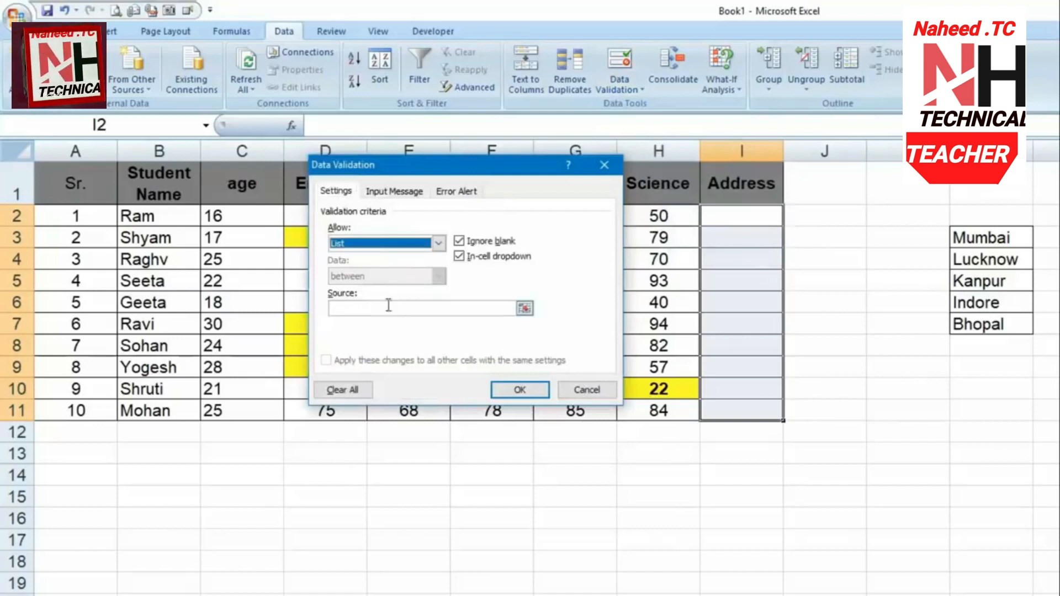
{"action": "left_click", "coordinate": [387, 307]}
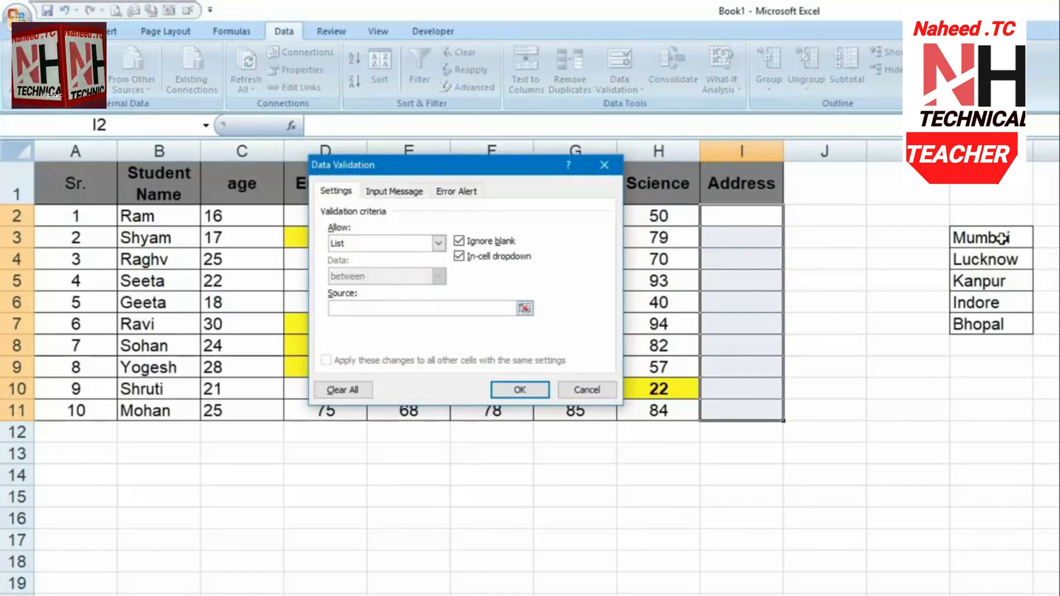
{"action": "left_click_drag", "start_coordinate": [1002, 238], "coordinate": [1004, 324]}
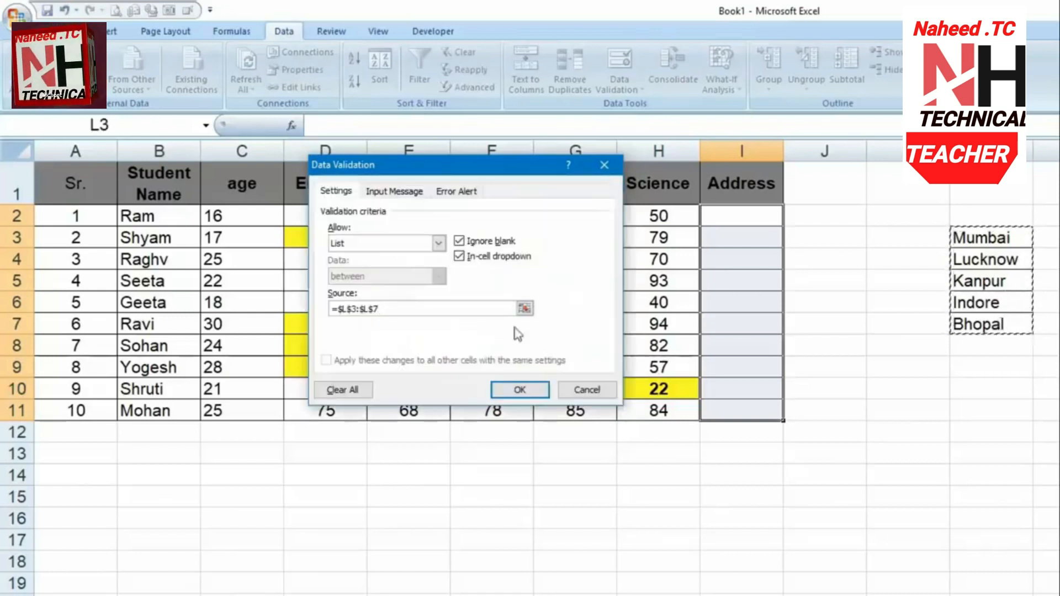
{"action": "left_click", "coordinate": [520, 390]}
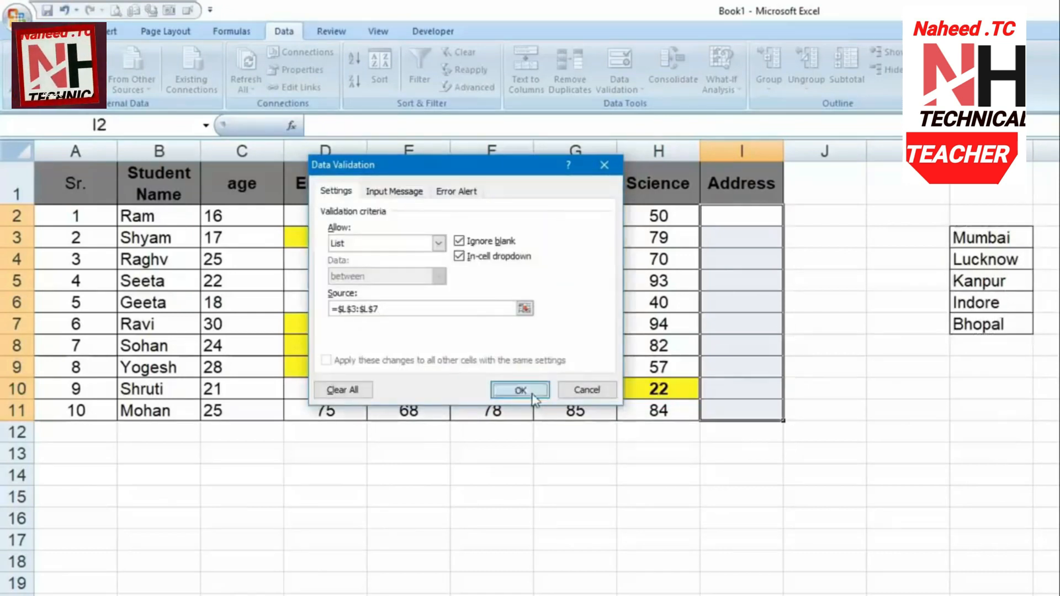
Pick addresses from the dropdown: Lucknow for I2, Indore for I3, Bhopal for I4
{"action": "left_click", "coordinate": [761, 236]}
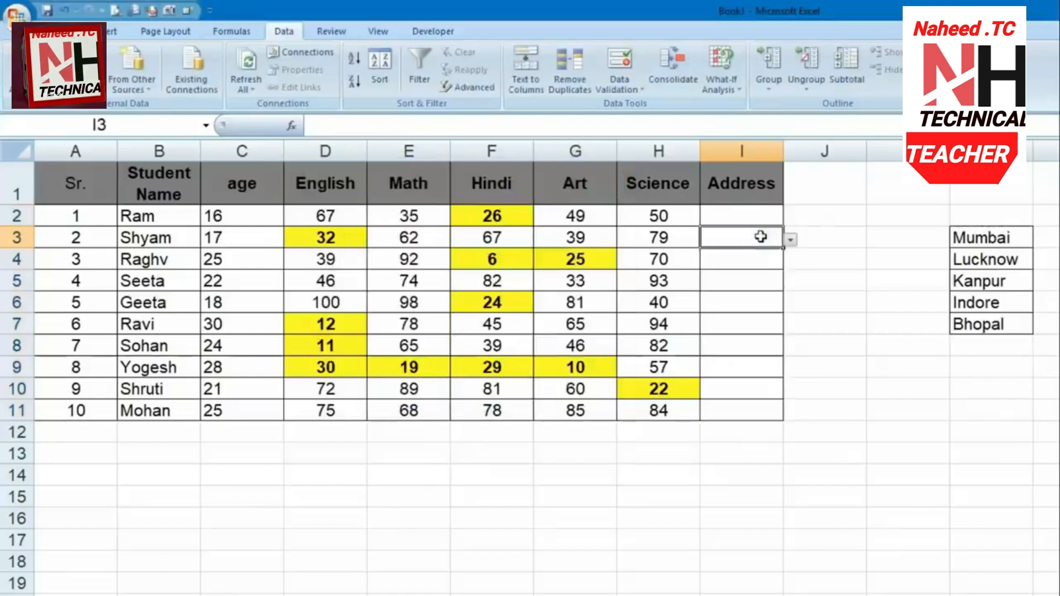
{"action": "left_click", "coordinate": [758, 259]}
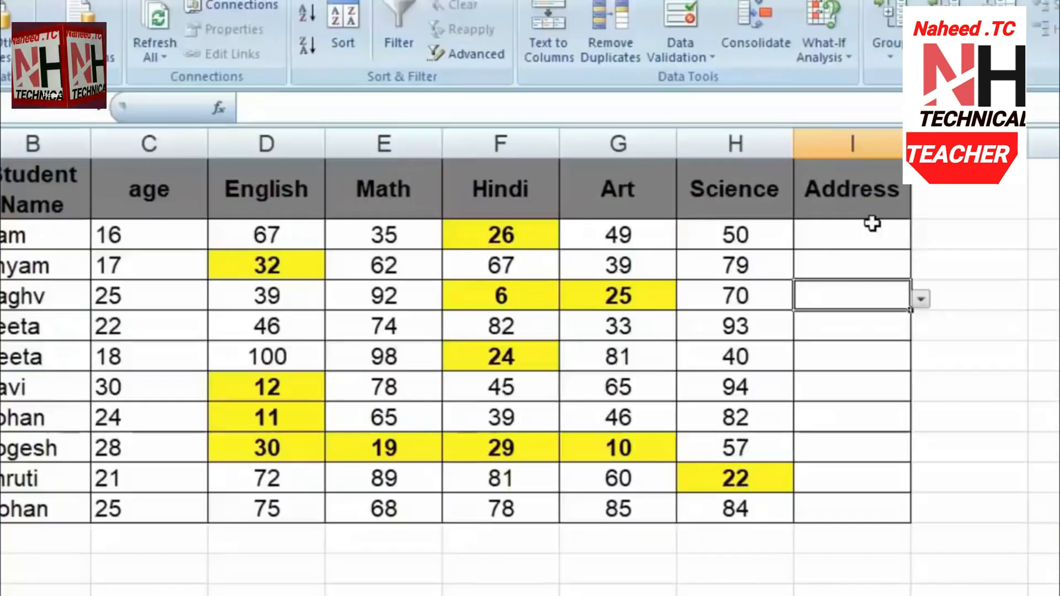
{"action": "left_click", "coordinate": [759, 214]}
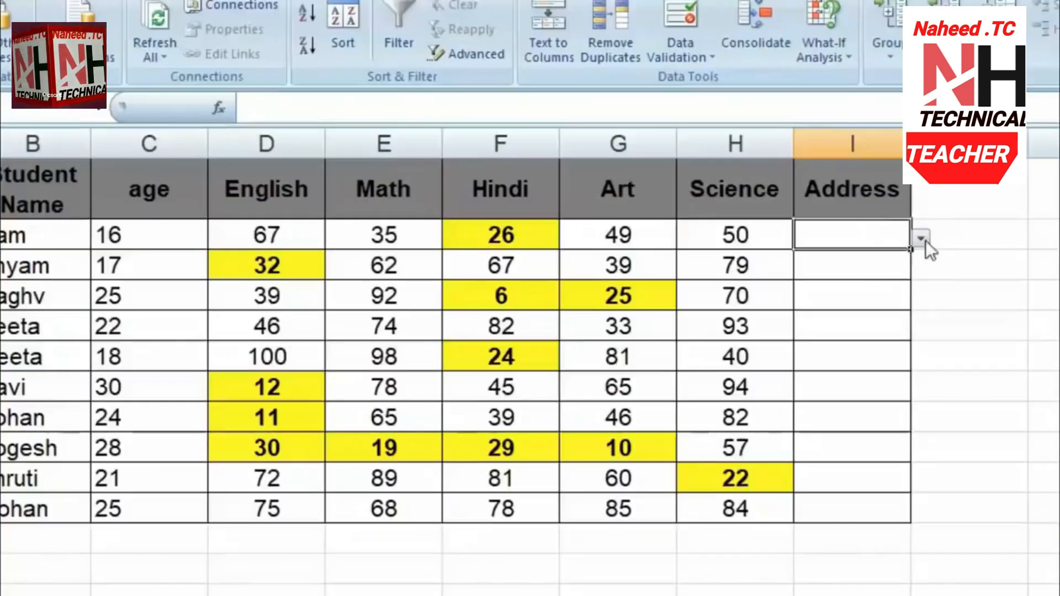
{"action": "left_click", "coordinate": [921, 239]}
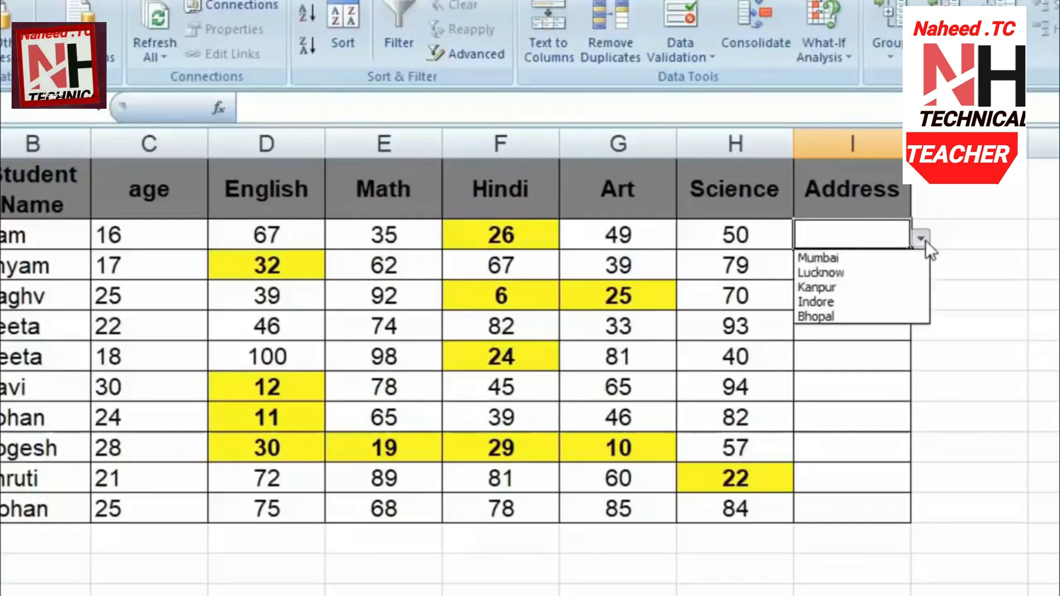
{"action": "left_click", "coordinate": [866, 274]}
{"action": "left_click", "coordinate": [866, 276]}
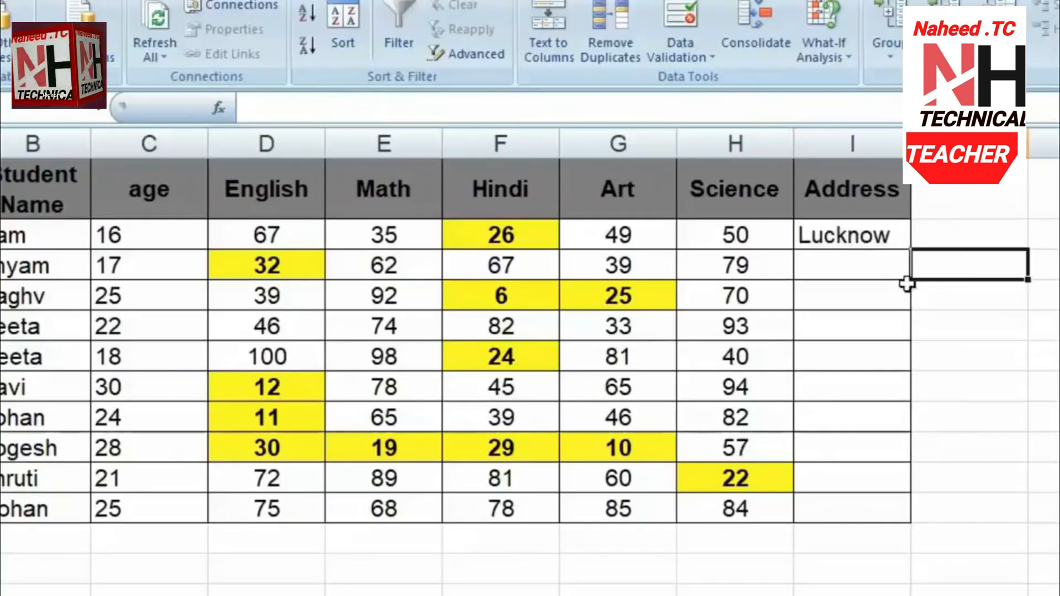
{"action": "left_click", "coordinate": [921, 269]}
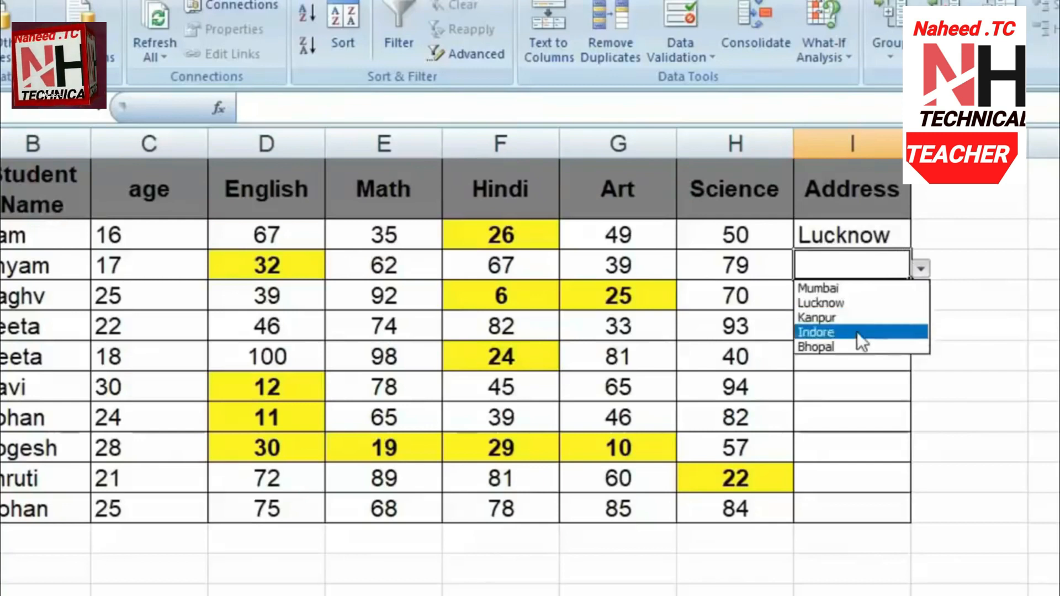
{"action": "left_click", "coordinate": [855, 331]}
{"action": "left_click", "coordinate": [847, 297]}
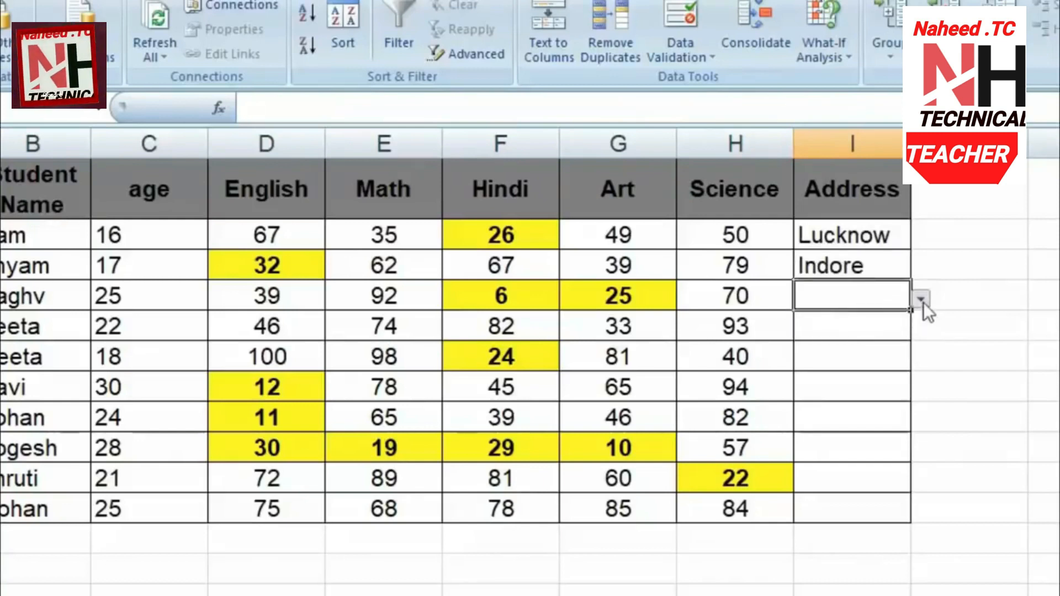
{"action": "left_click", "coordinate": [921, 300]}
{"action": "left_click", "coordinate": [877, 370]}
Choose Kanpur for I5 and I6, Lucknow for I7, and Indore for I8
{"action": "left_click", "coordinate": [885, 328]}
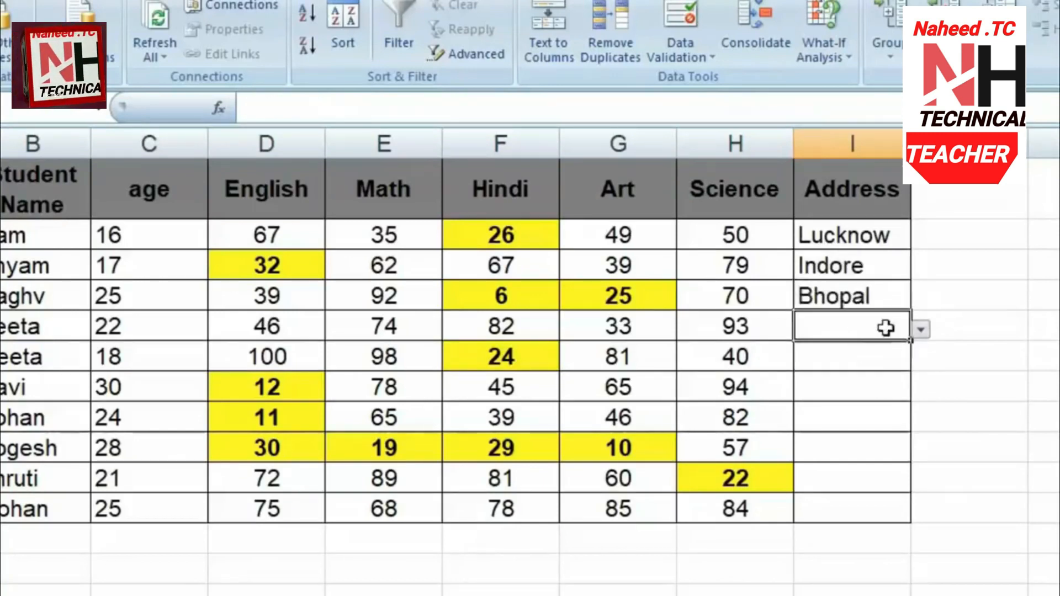
{"action": "left_click", "coordinate": [920, 329]}
{"action": "left_click", "coordinate": [857, 376]}
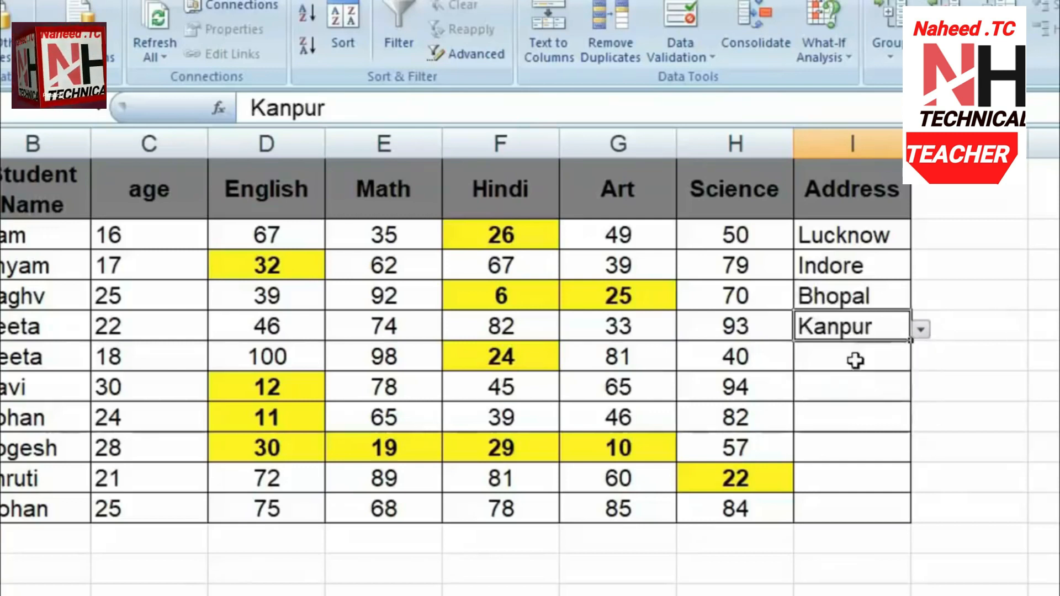
{"action": "left_click", "coordinate": [856, 360]}
{"action": "left_click", "coordinate": [920, 359]}
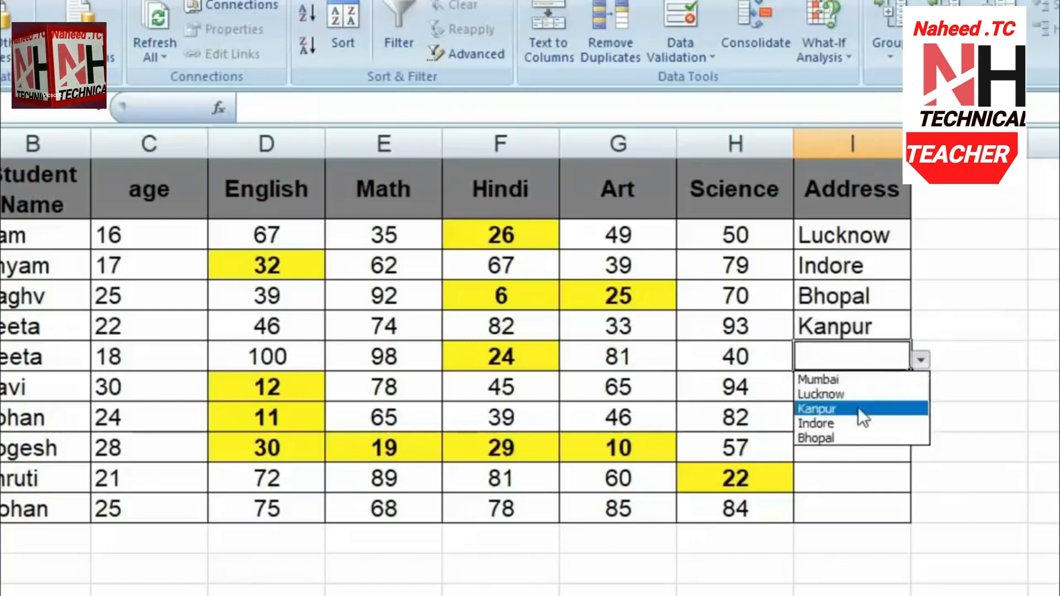
{"action": "left_click", "coordinate": [857, 409]}
{"action": "left_click", "coordinate": [855, 387]}
{"action": "left_click", "coordinate": [921, 389]}
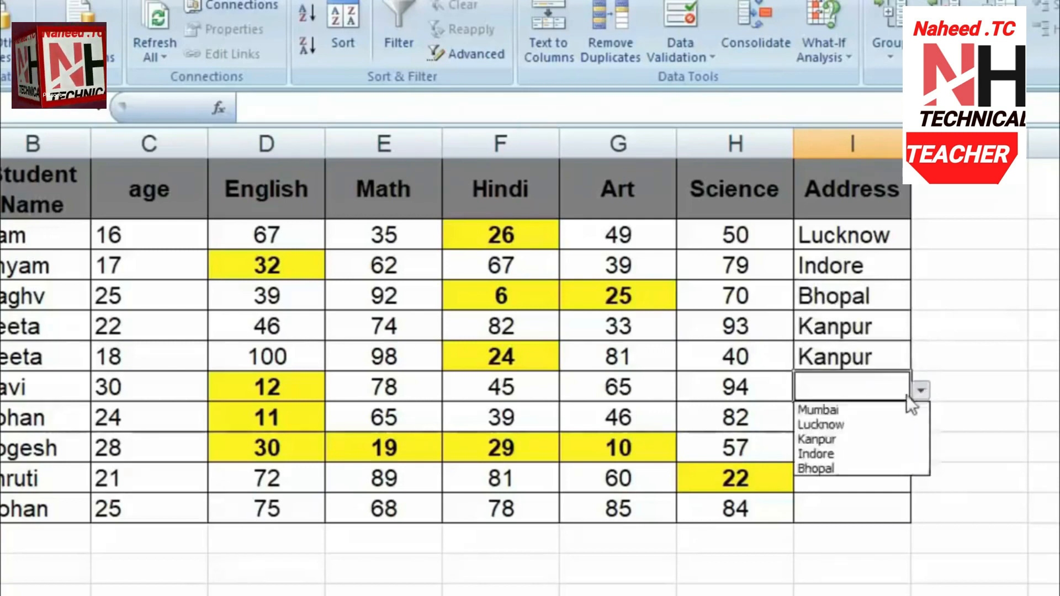
{"action": "left_click", "coordinate": [866, 428]}
{"action": "left_click", "coordinate": [860, 417]}
{"action": "left_click", "coordinate": [920, 420]}
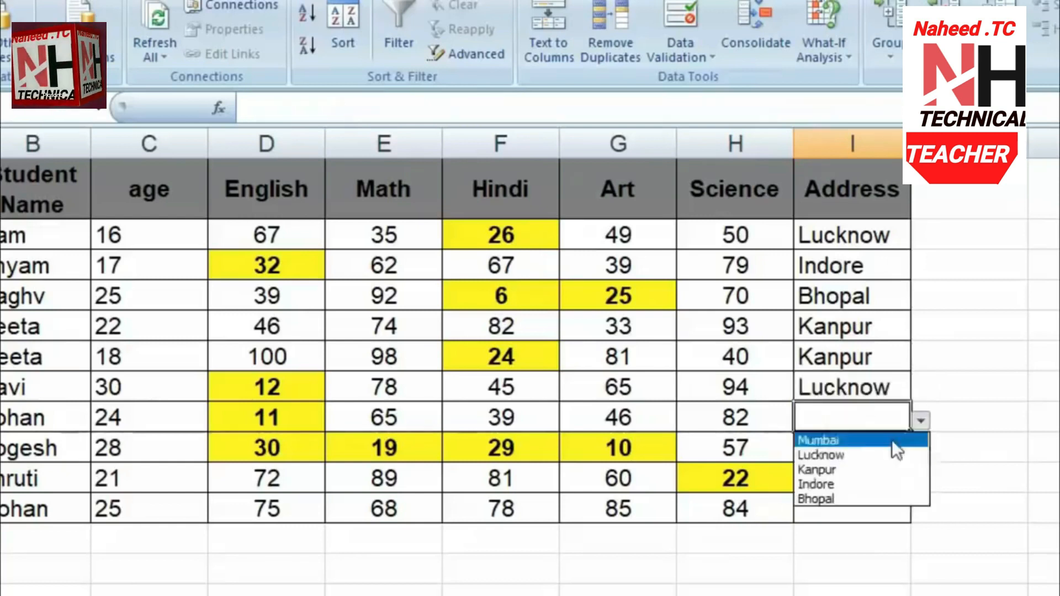
{"action": "left_click", "coordinate": [858, 484]}
Set I9 to Kanpur and the remaining two Address cells to Bhopal
{"action": "left_click", "coordinate": [857, 455]}
{"action": "left_click", "coordinate": [920, 451]}
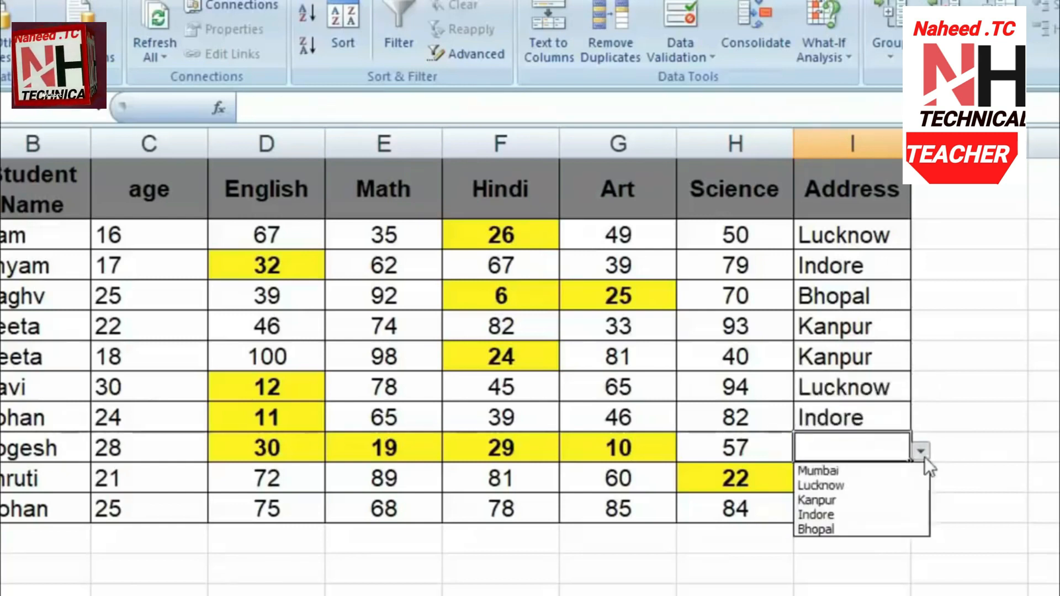
{"action": "left_click", "coordinate": [855, 500]}
{"action": "left_click", "coordinate": [871, 483]}
{"action": "left_click", "coordinate": [931, 485]}
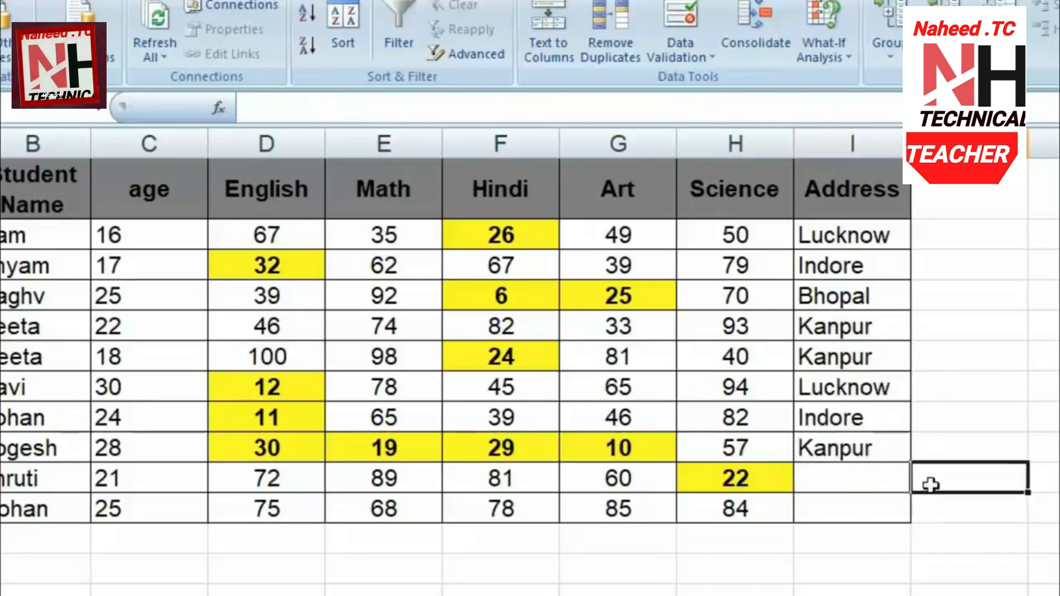
{"action": "left_click", "coordinate": [890, 473]}
{"action": "left_click", "coordinate": [921, 481]}
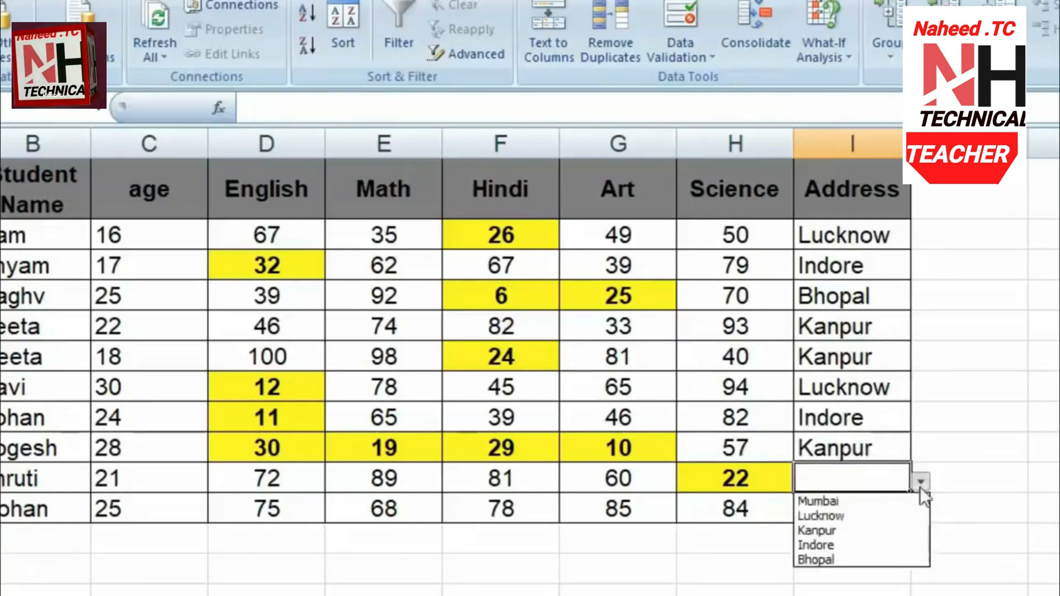
{"action": "left_click", "coordinate": [849, 558]}
{"action": "left_click", "coordinate": [854, 514]}
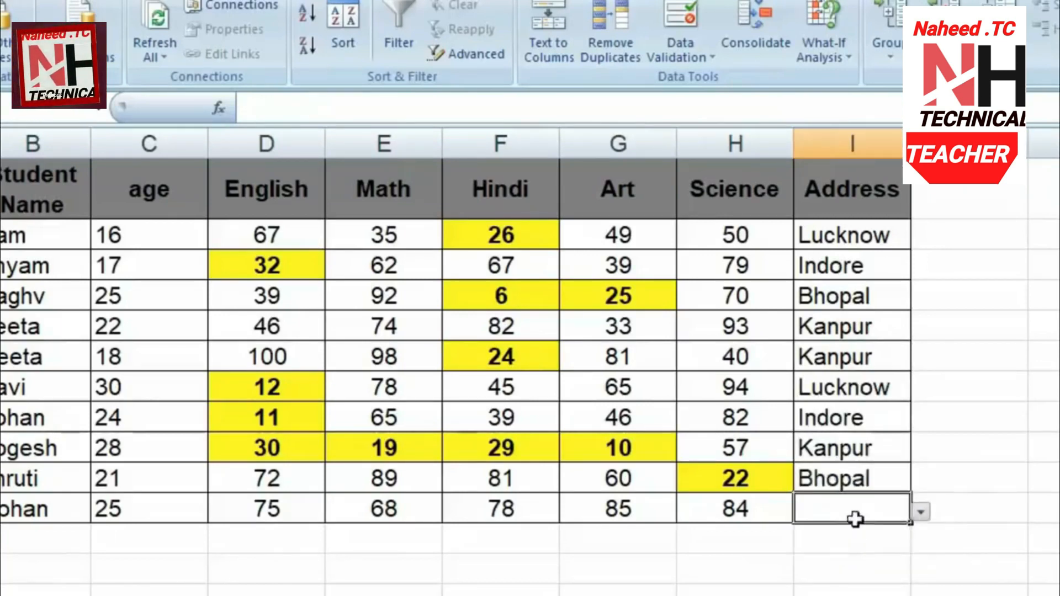
{"action": "left_click", "coordinate": [920, 513]}
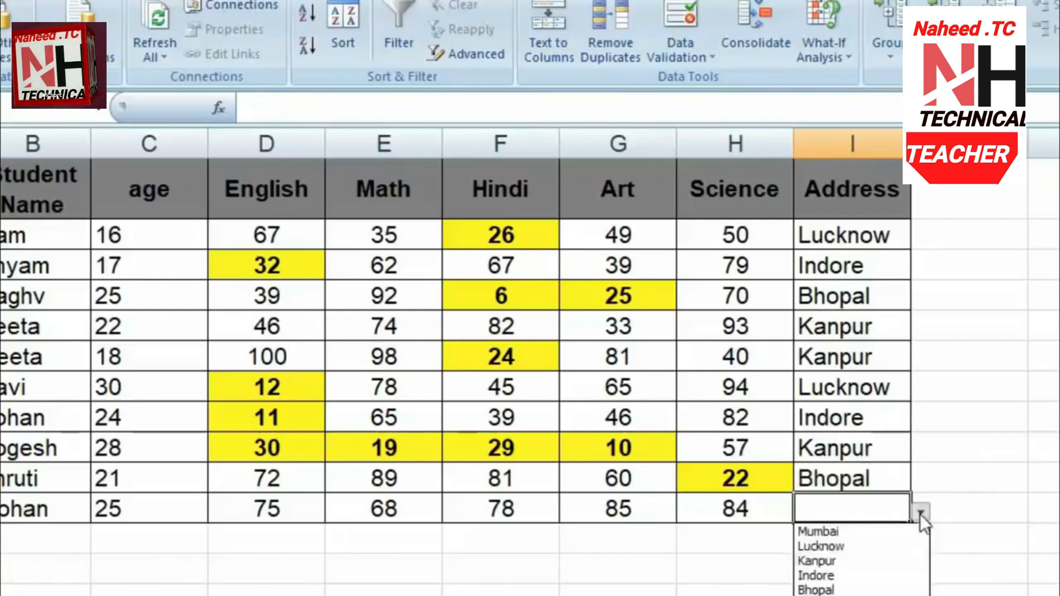
{"action": "left_click", "coordinate": [840, 590]}
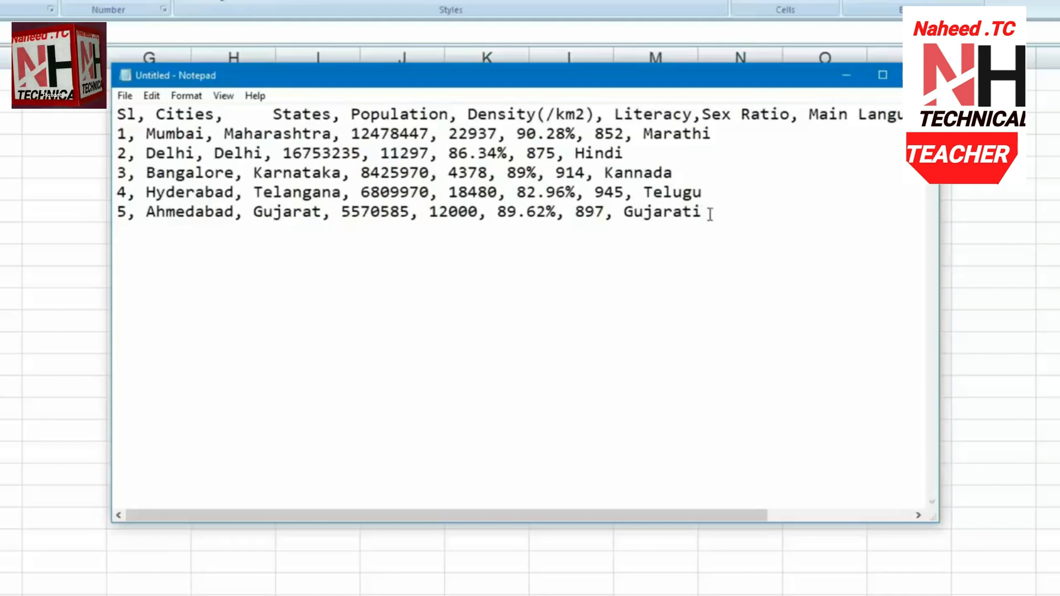
In Notepad, select the header line and the five city lines, Mumbai through Ahmedabad
{"action": "left_click_drag", "start_coordinate": [711, 213], "coordinate": [117, 115]}
{"action": "key", "text": "ctrl+c"}
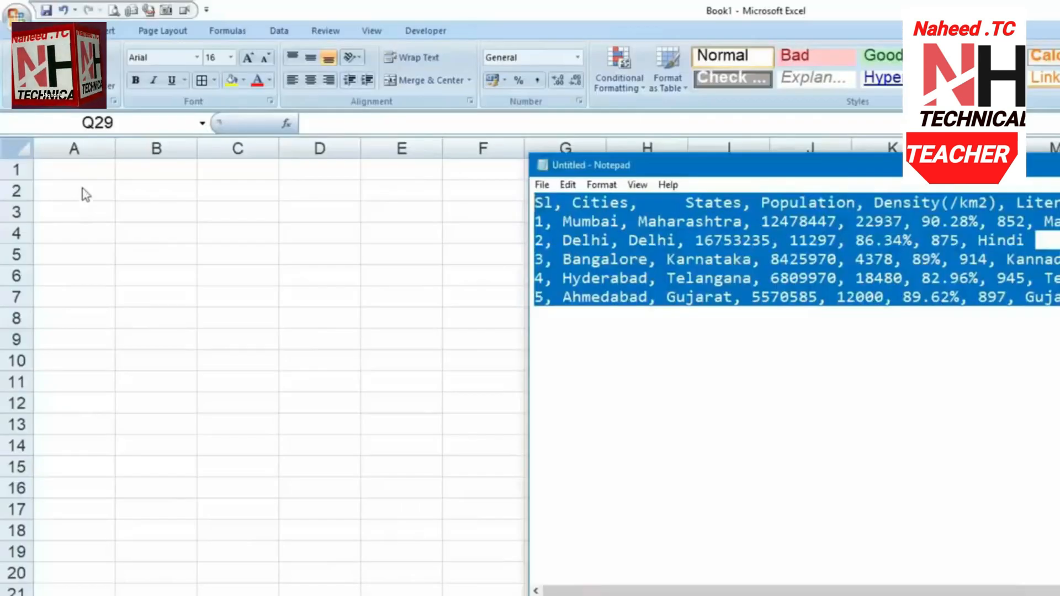
Paste the city lines at A1 of Book3, then select A1:A6
{"action": "left_click", "coordinate": [82, 169]}
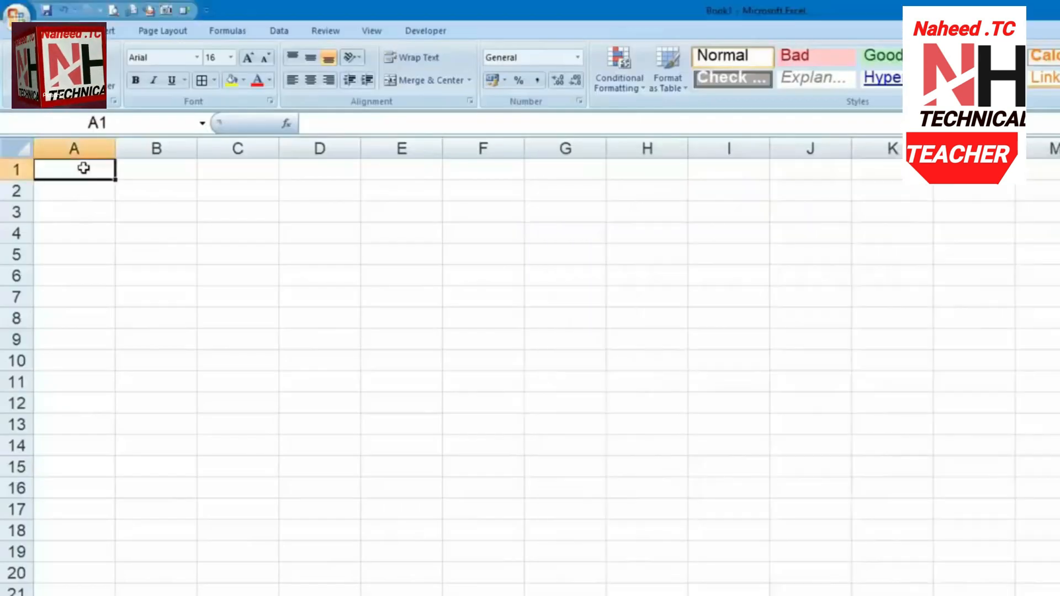
{"action": "key", "text": "ctrl+v"}
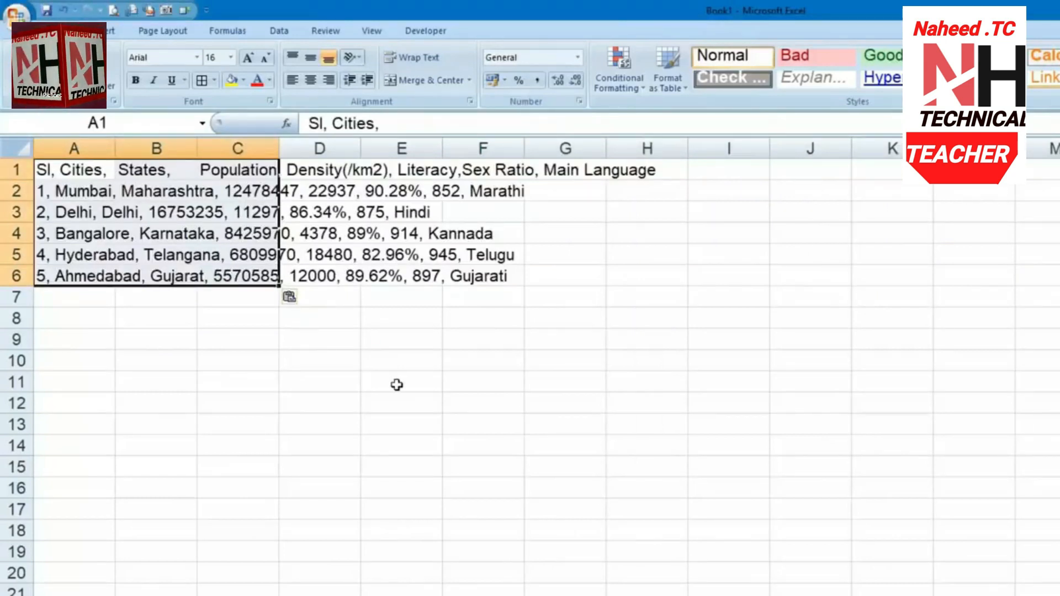
{"action": "left_click", "coordinate": [387, 356]}
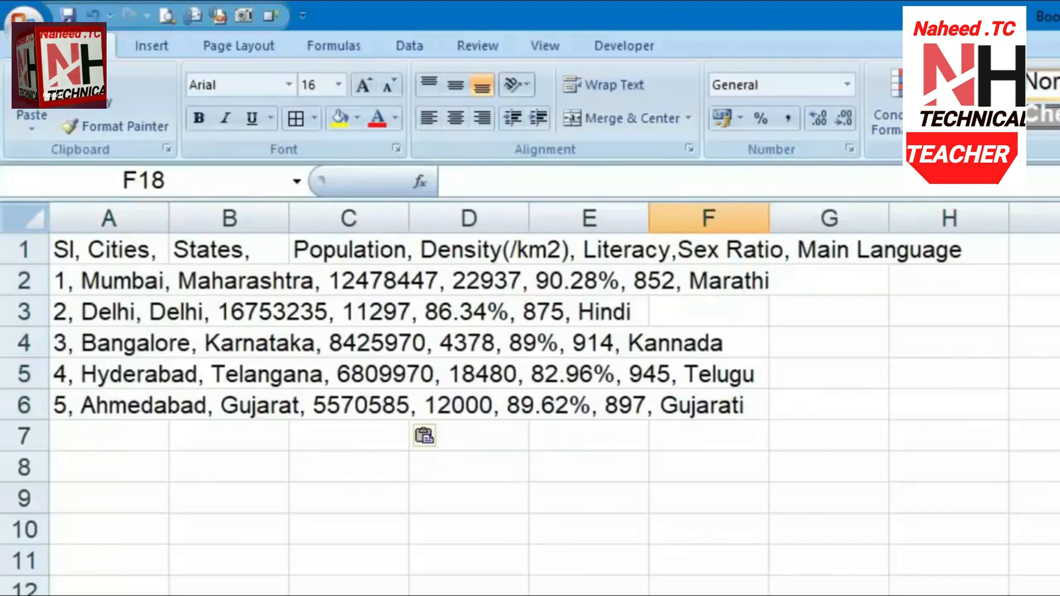
{"action": "left_click_drag", "start_coordinate": [142, 245], "coordinate": [137, 414]}
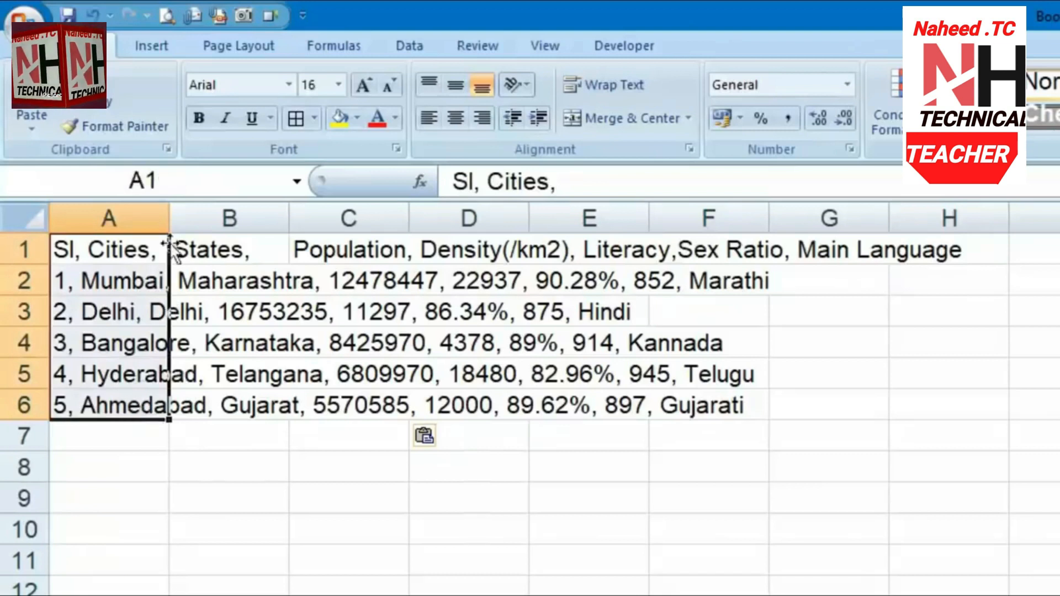
{"action": "left_click", "coordinate": [413, 47]}
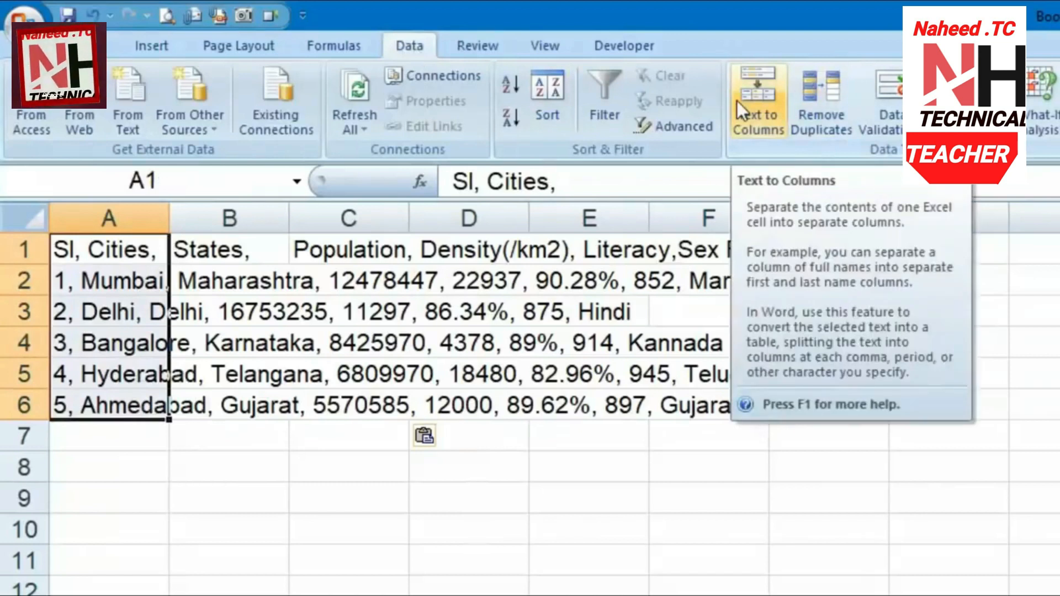
Split column A with Text to Columns, Delimited by comma instead of tab, overwriting neighbouring cells
{"action": "left_click", "coordinate": [737, 101]}
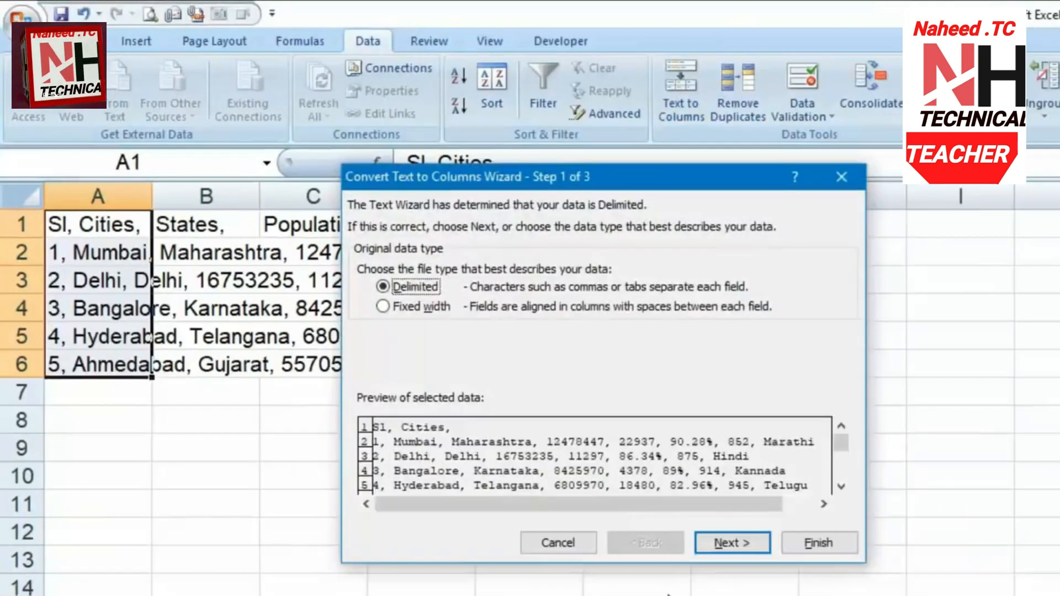
{"action": "left_click", "coordinate": [728, 543]}
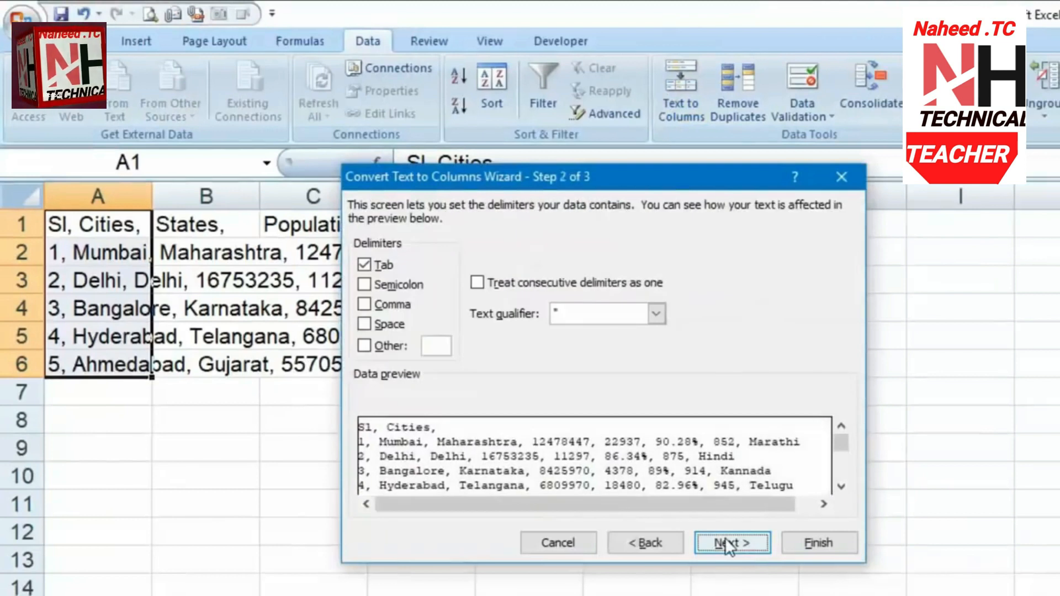
{"action": "left_click", "coordinate": [373, 268]}
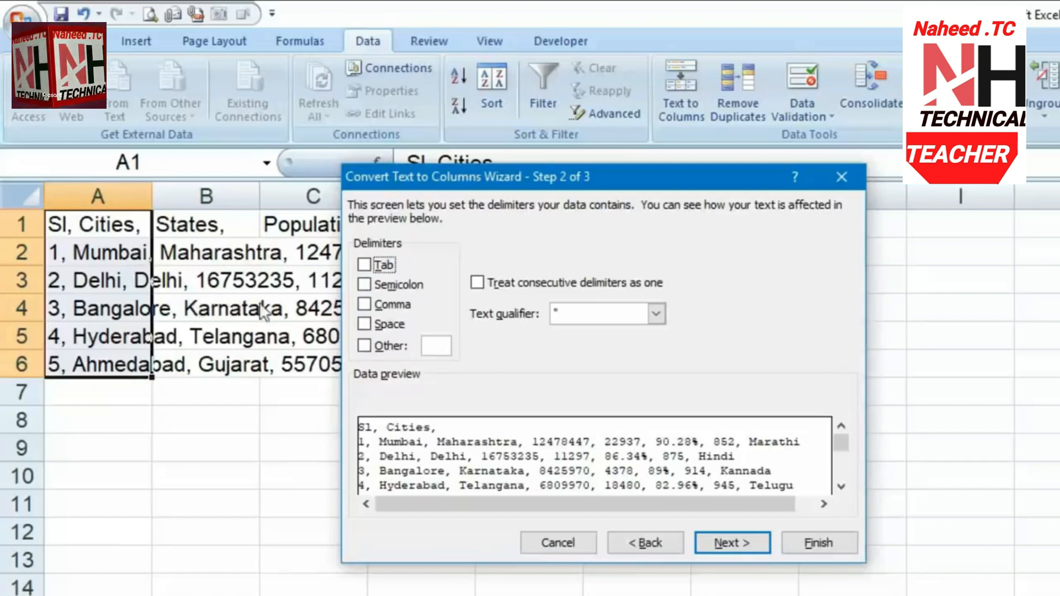
{"action": "left_click", "coordinate": [364, 305]}
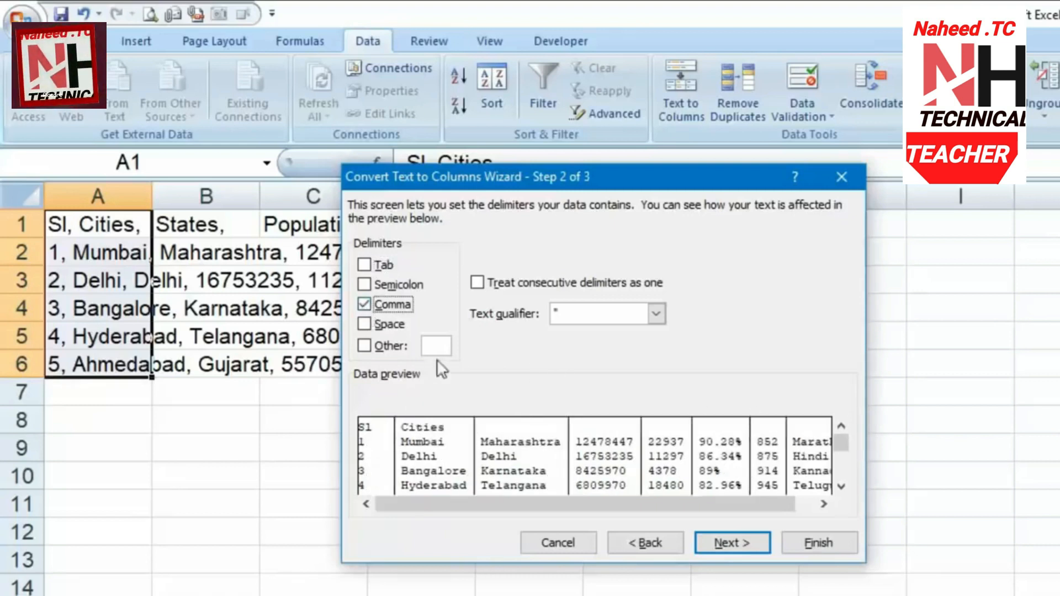
{"action": "left_click", "coordinate": [752, 542]}
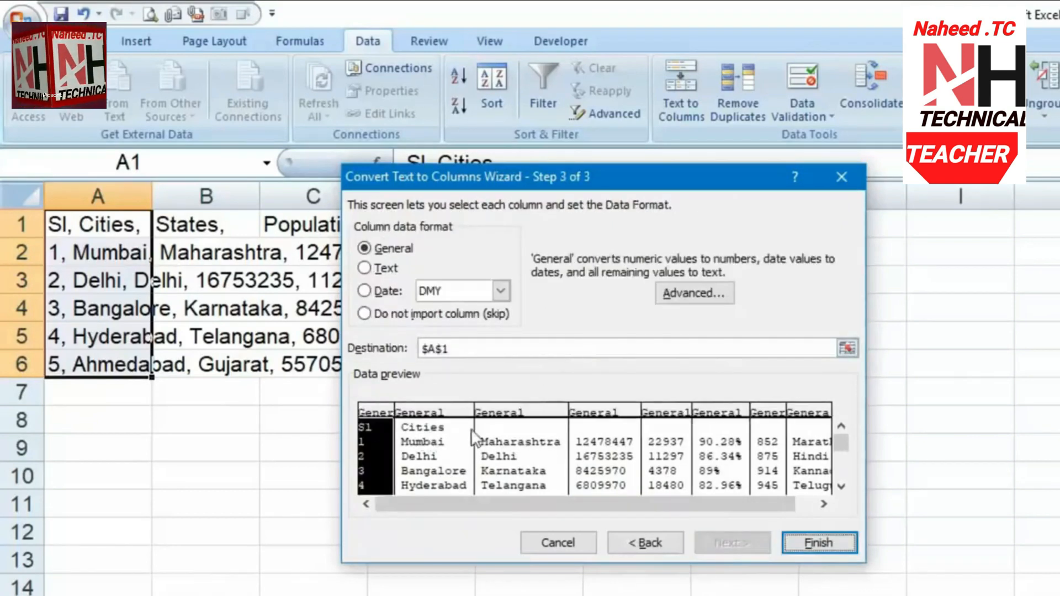
{"action": "left_click", "coordinate": [830, 541]}
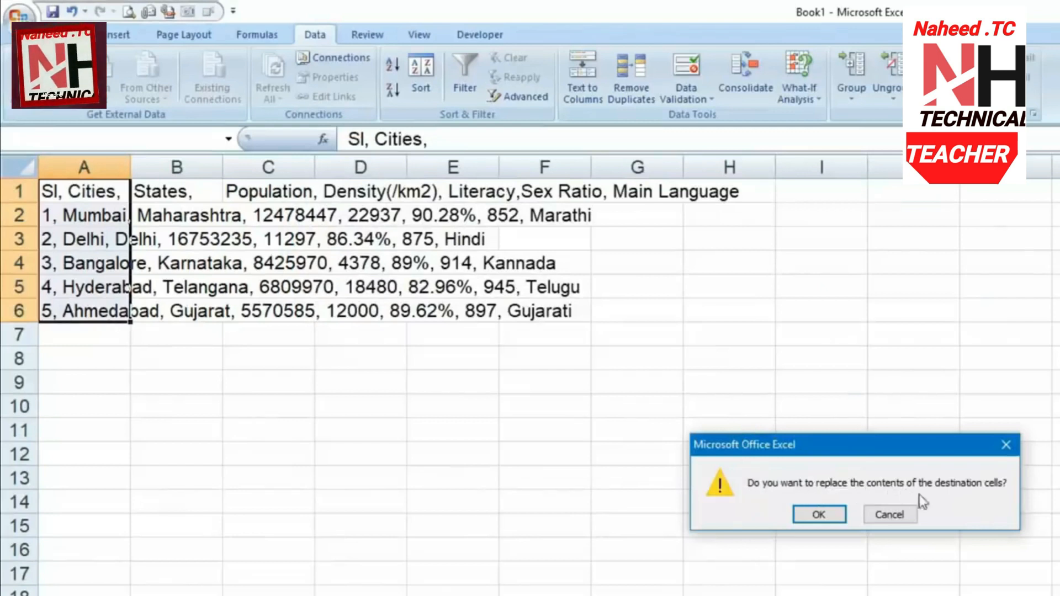
{"action": "left_click", "coordinate": [823, 514]}
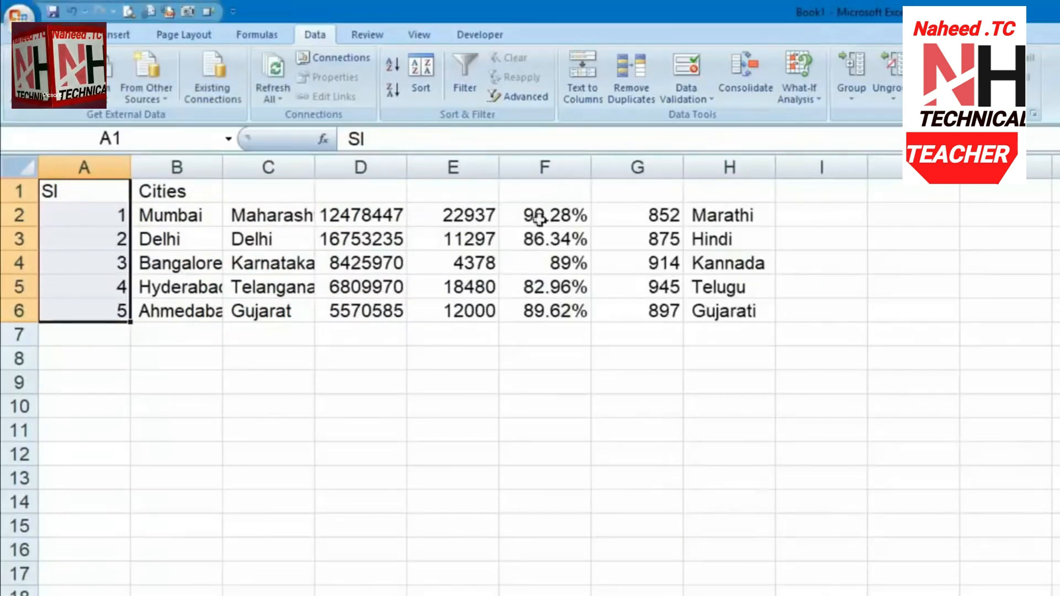
Autofit columns C and B so Maharashtra and the city names show fully
{"action": "left_click_drag", "start_coordinate": [739, 221], "coordinate": [123, 307]}
{"action": "left_click", "coordinate": [287, 378]}
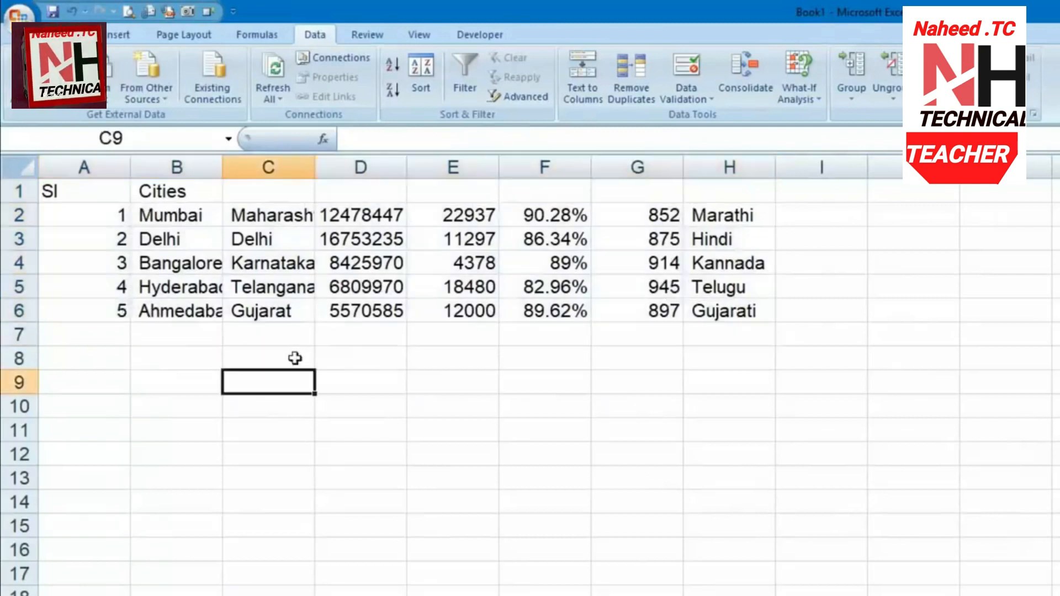
{"action": "double_click", "coordinate": [315, 165]}
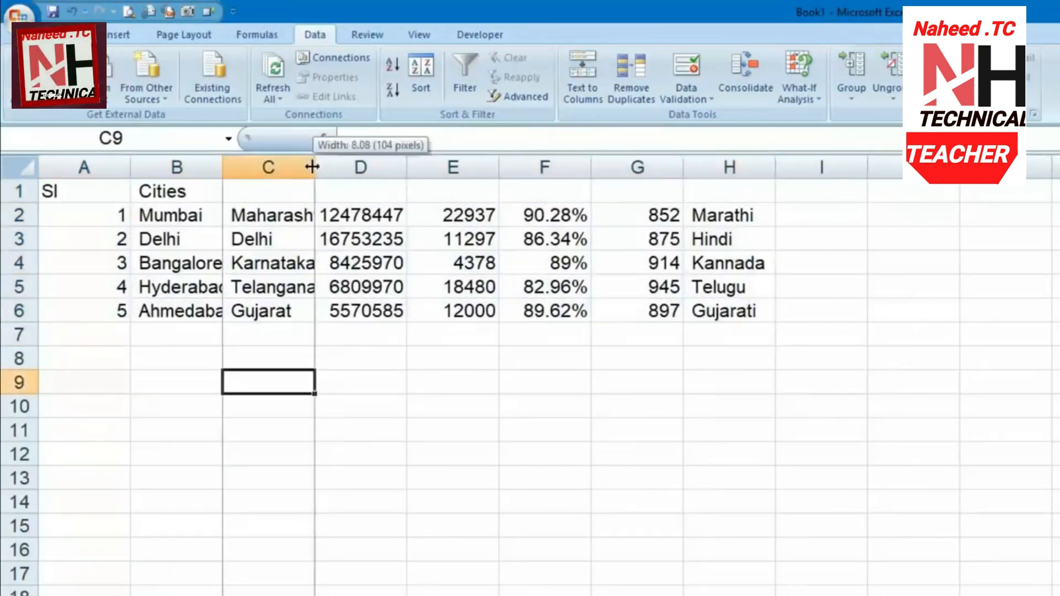
{"action": "double_click", "coordinate": [224, 165]}
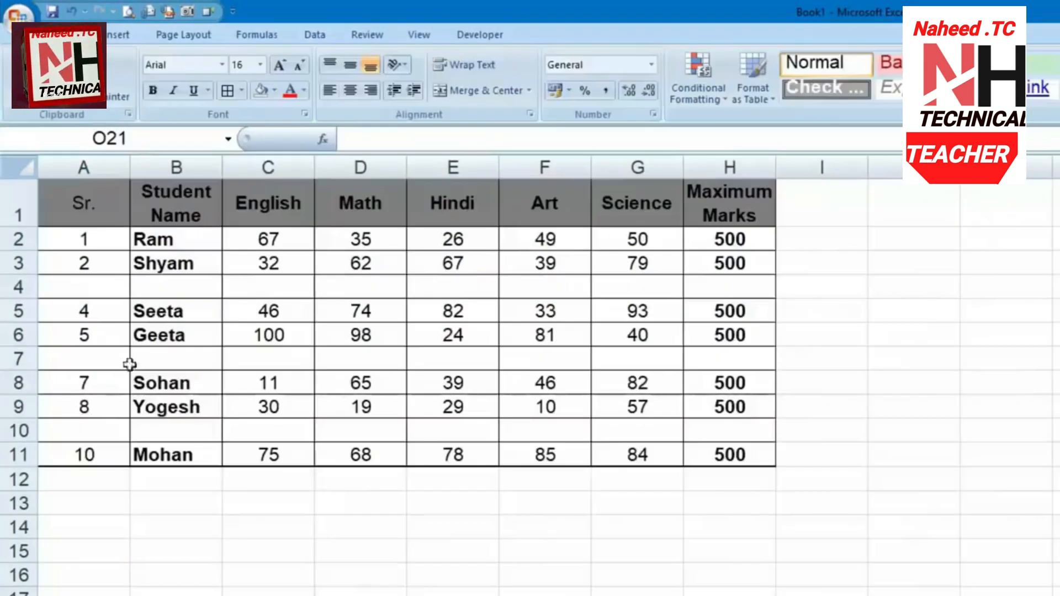
{"action": "left_click", "coordinate": [105, 285]}
{"action": "left_click", "coordinate": [214, 283]}
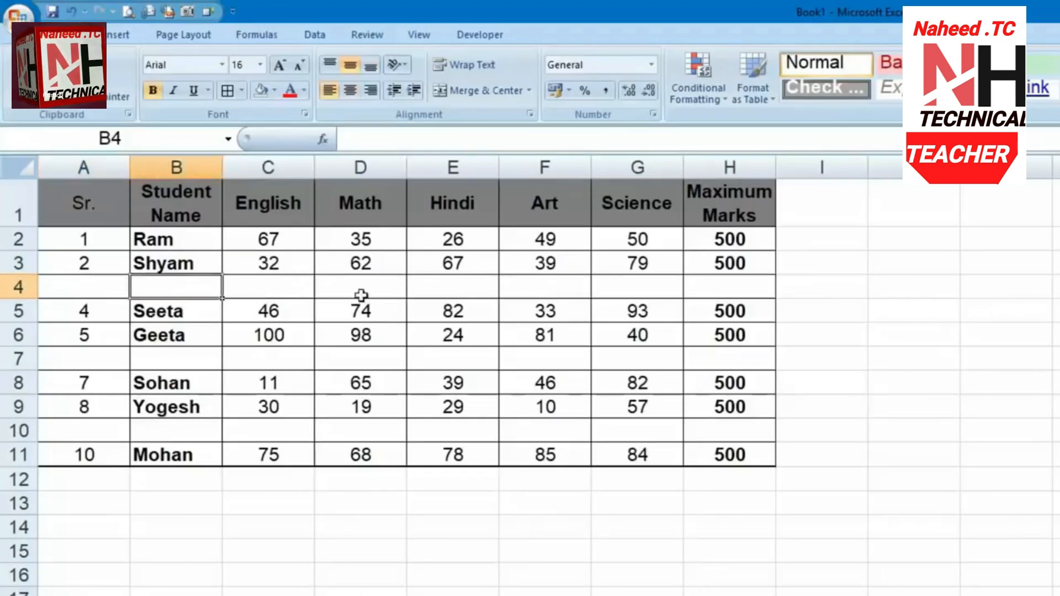
{"action": "left_click", "coordinate": [363, 293]}
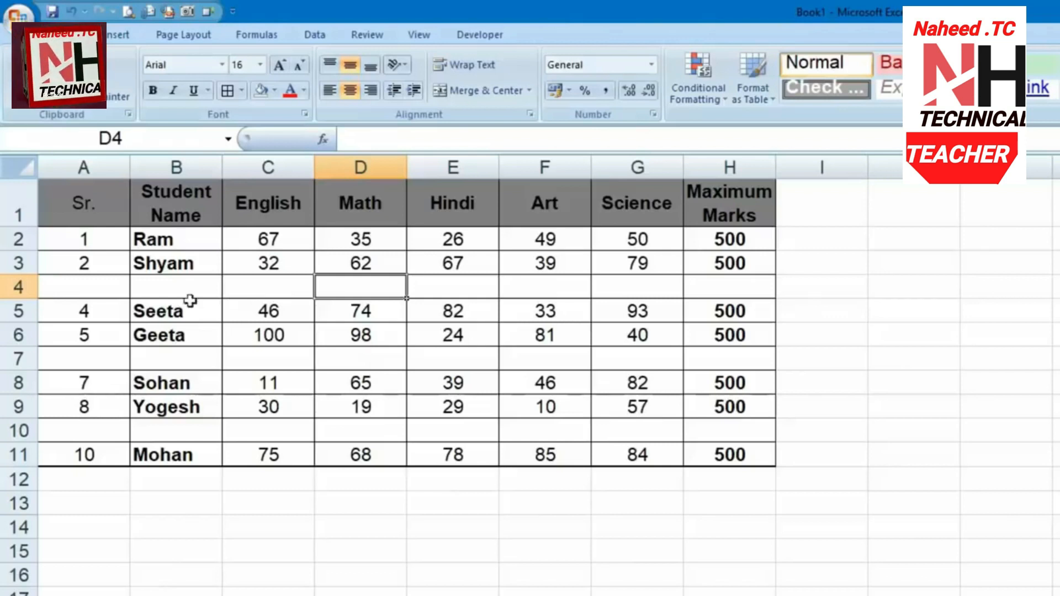
{"action": "left_click", "coordinate": [19, 288]}
{"action": "right_click", "coordinate": [19, 289]}
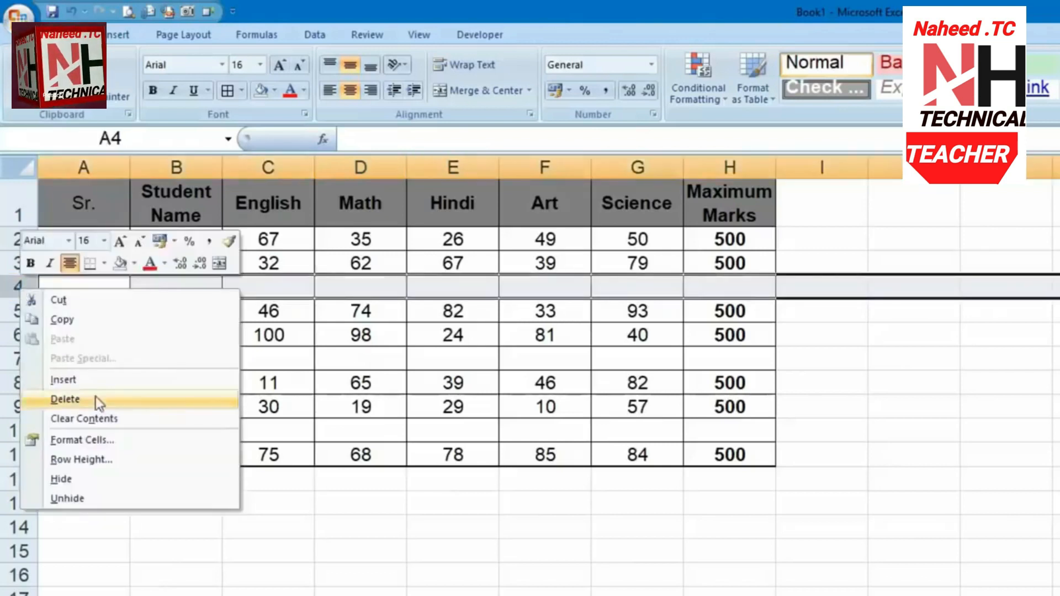
{"action": "left_click", "coordinate": [589, 504]}
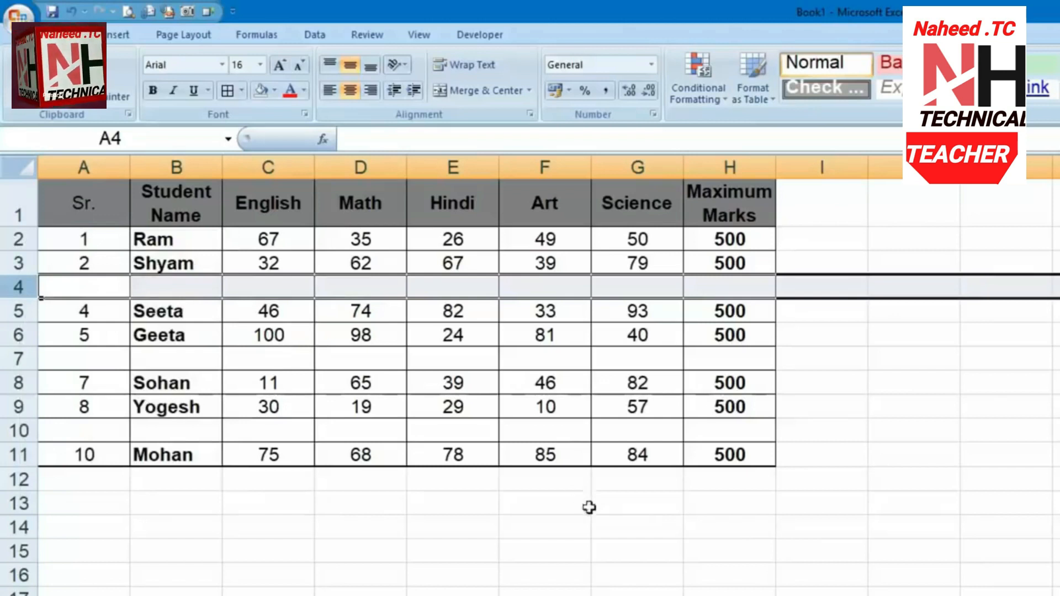
{"action": "left_click", "coordinate": [628, 531]}
Copy the student rows A2:H11 and paste them at A12 and A22
{"action": "left_click_drag", "start_coordinate": [736, 237], "coordinate": [83, 462]}
{"action": "key", "text": "ctrl+c"}
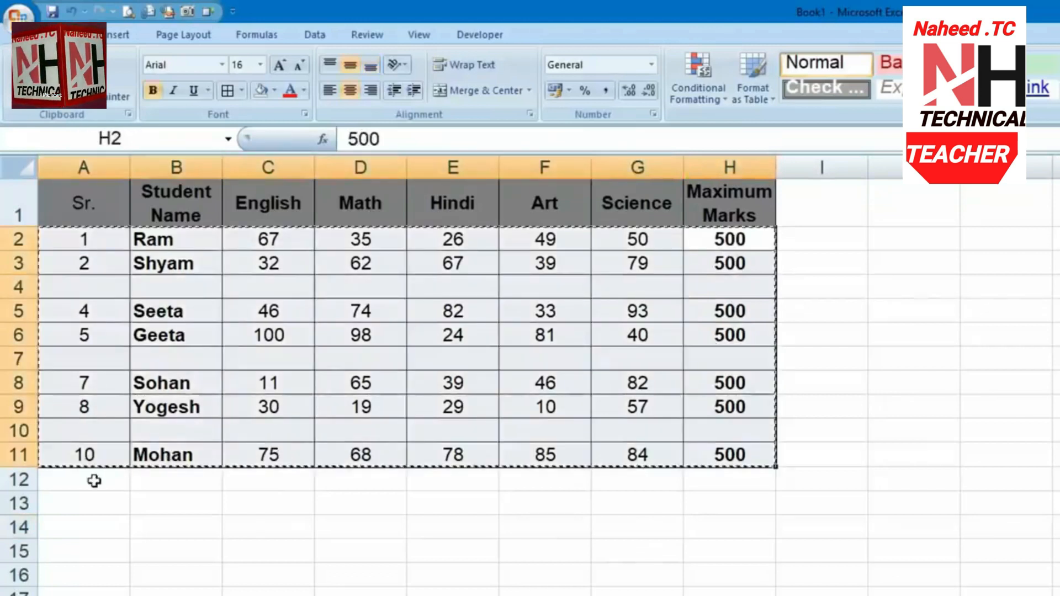
{"action": "left_click", "coordinate": [88, 479]}
{"action": "key", "text": "ctrl+v"}
{"action": "left_click", "coordinate": [84, 595]}
{"action": "key", "text": "ctrl+v"}
Clear the copy marquee and scroll to check the two pasted copies
{"action": "left_click", "coordinate": [914, 594]}
{"action": "scroll", "coordinate": [860, 585], "scroll_direction": "down", "scroll_amount": 1}
{"action": "scroll", "coordinate": [857, 584], "scroll_direction": "down", "scroll_amount": 3}
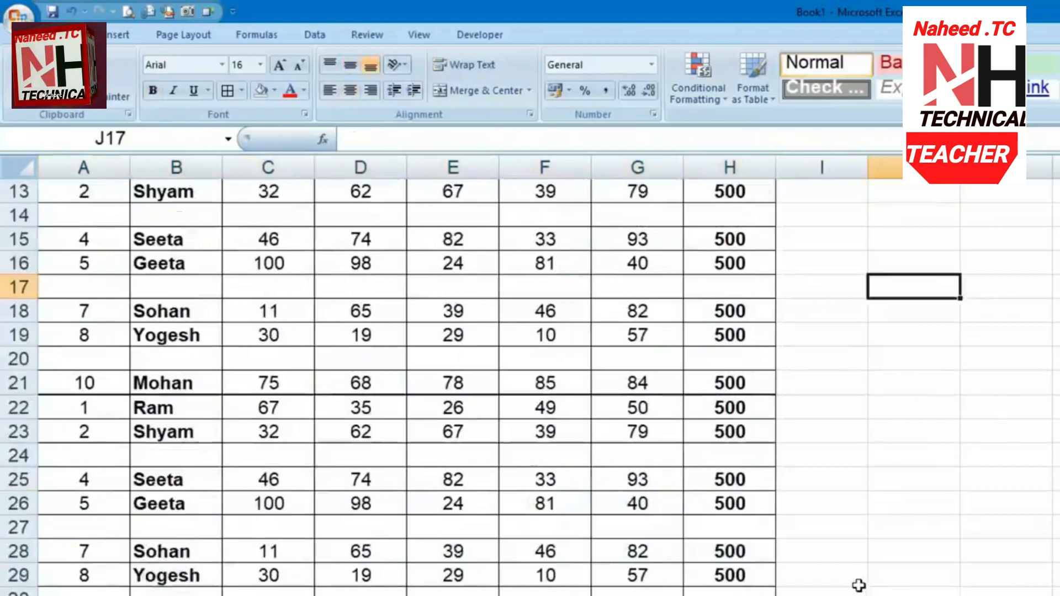
{"action": "scroll", "coordinate": [866, 587], "scroll_direction": "up", "scroll_amount": 4}
{"action": "left_click", "coordinate": [939, 356]}
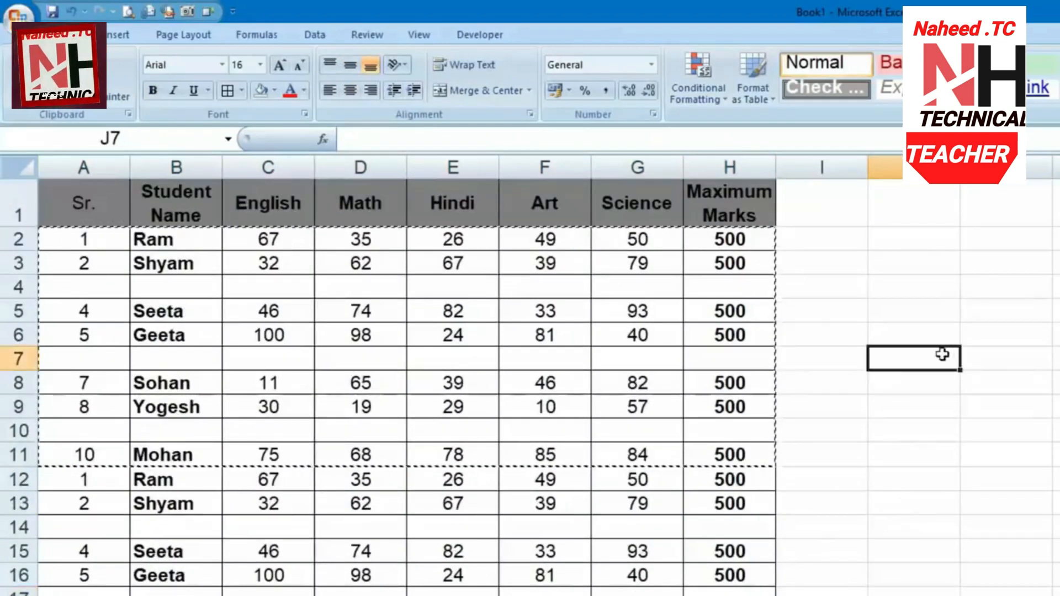
{"action": "left_click", "coordinate": [817, 307]}
{"action": "double_click", "coordinate": [860, 293]}
{"action": "left_click", "coordinate": [905, 265]}
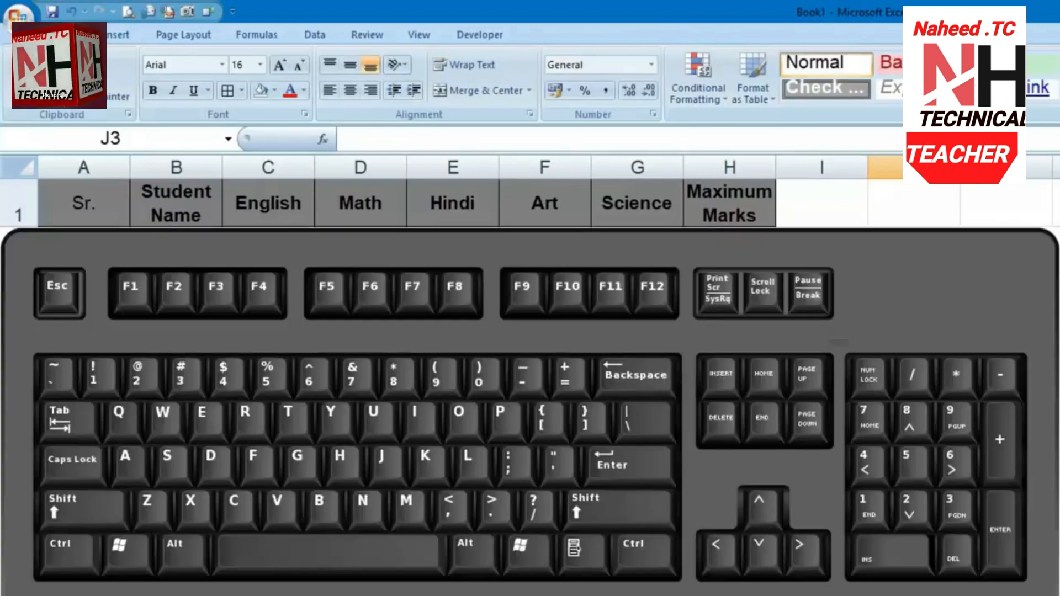
Select all blank cells in the student marks table using Go To Special > Blanks
{"action": "key", "text": "ctrl+g"}
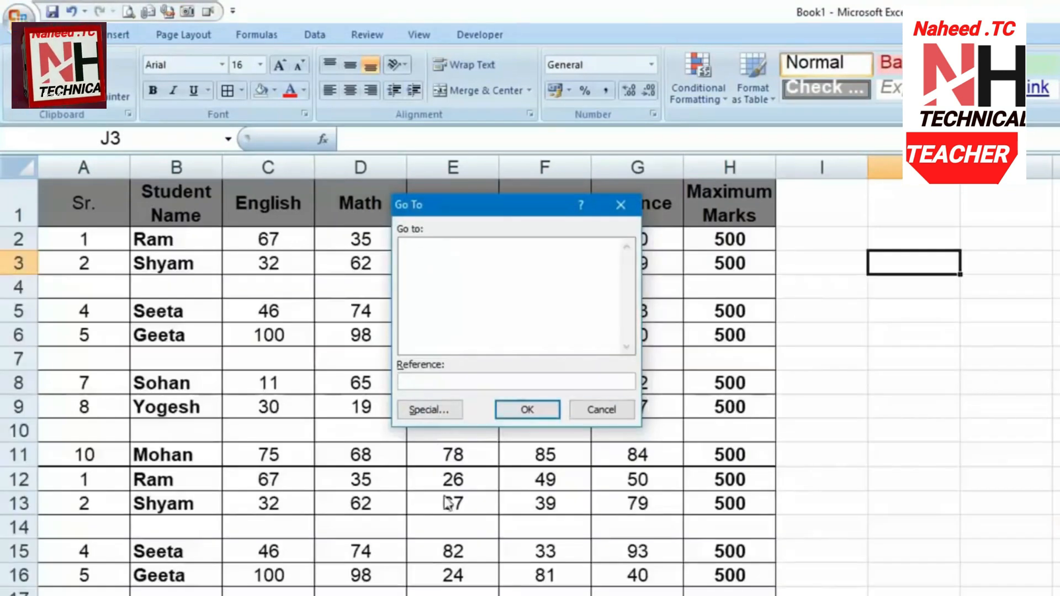
{"action": "left_click", "coordinate": [428, 411]}
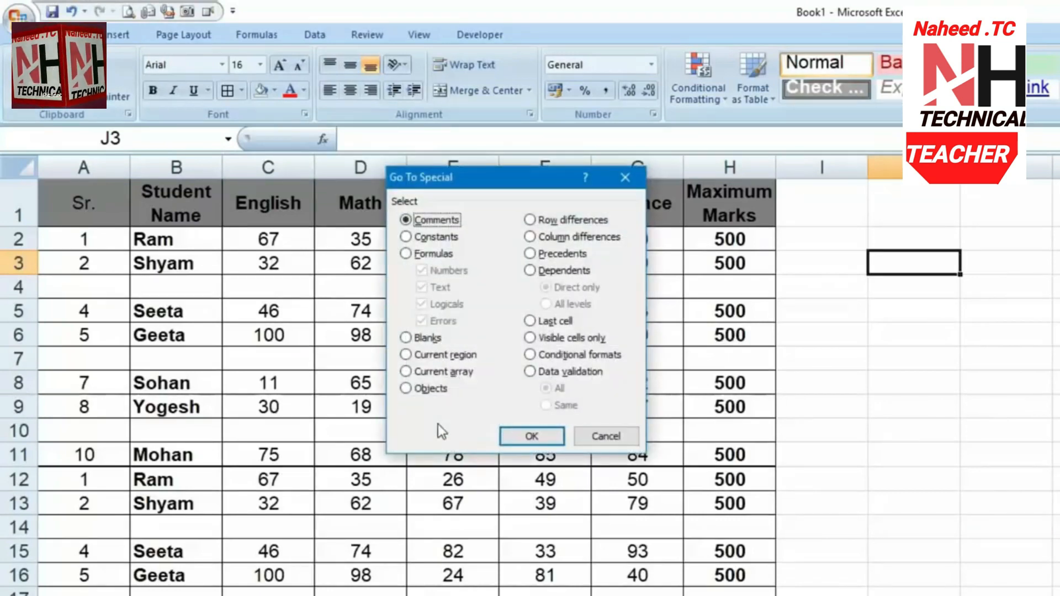
{"action": "left_click", "coordinate": [429, 338]}
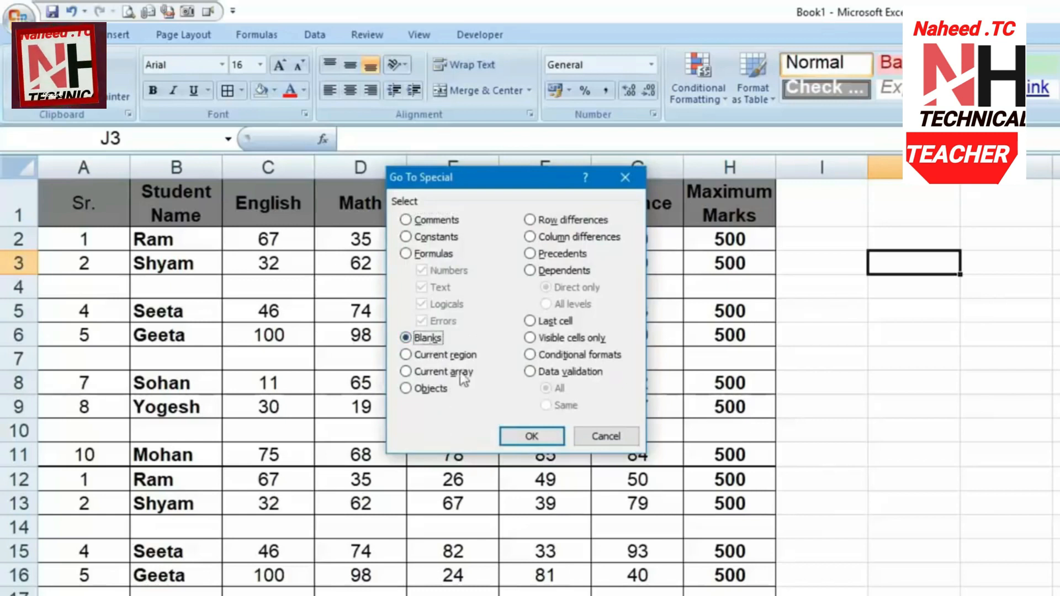
{"action": "left_click", "coordinate": [528, 437]}
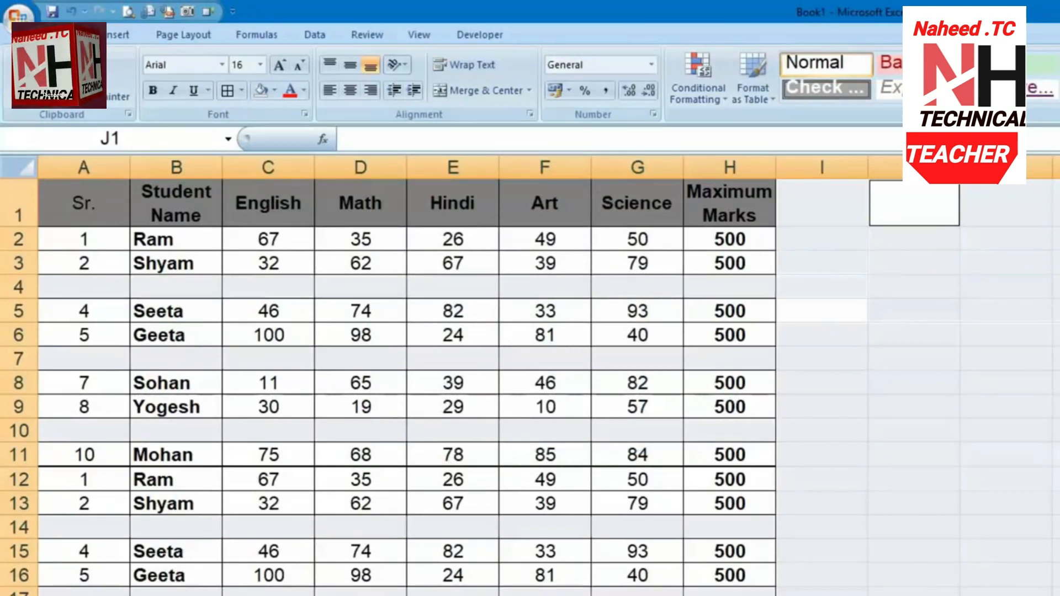
Delete the blank cells with Shift cells up, then switch to the Hindi list sheet
{"action": "key", "text": "ctrl+minus"}
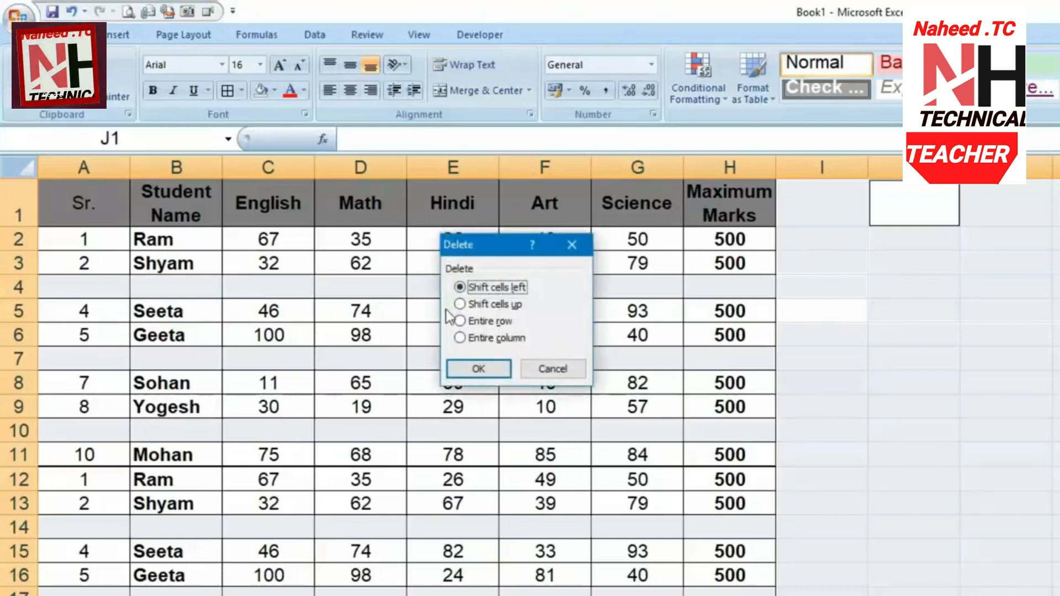
{"action": "left_click", "coordinate": [480, 304]}
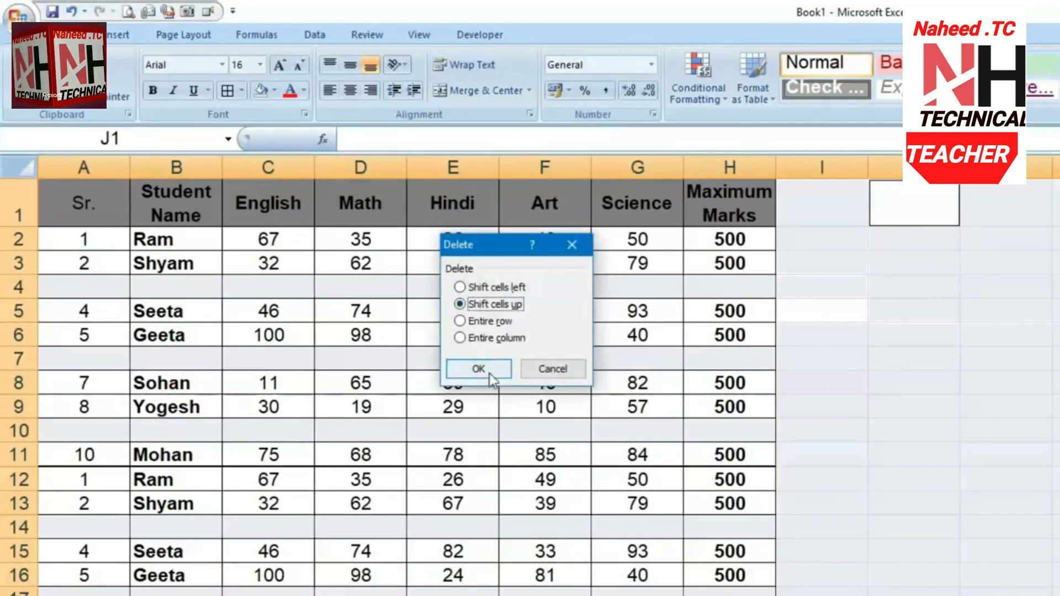
{"action": "left_click", "coordinate": [491, 378]}
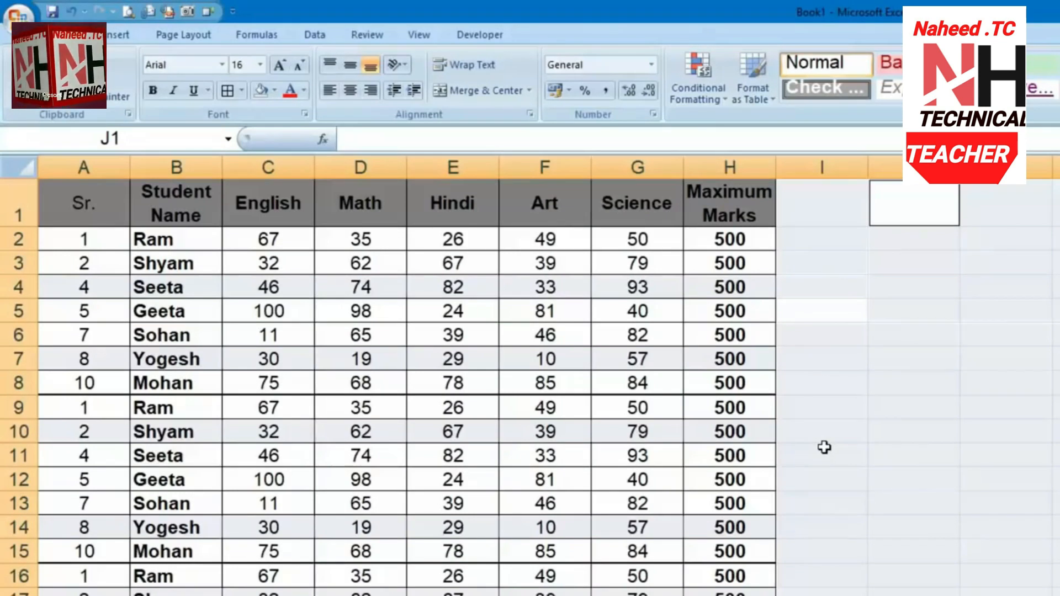
{"action": "left_click", "coordinate": [600, 415]}
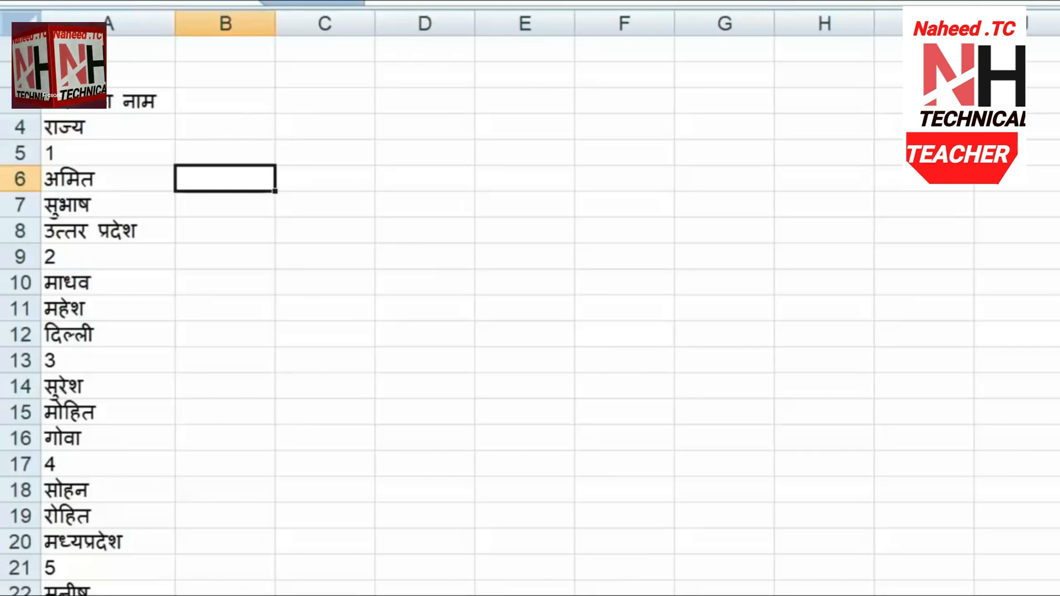
{"action": "left_click", "coordinate": [338, 354]}
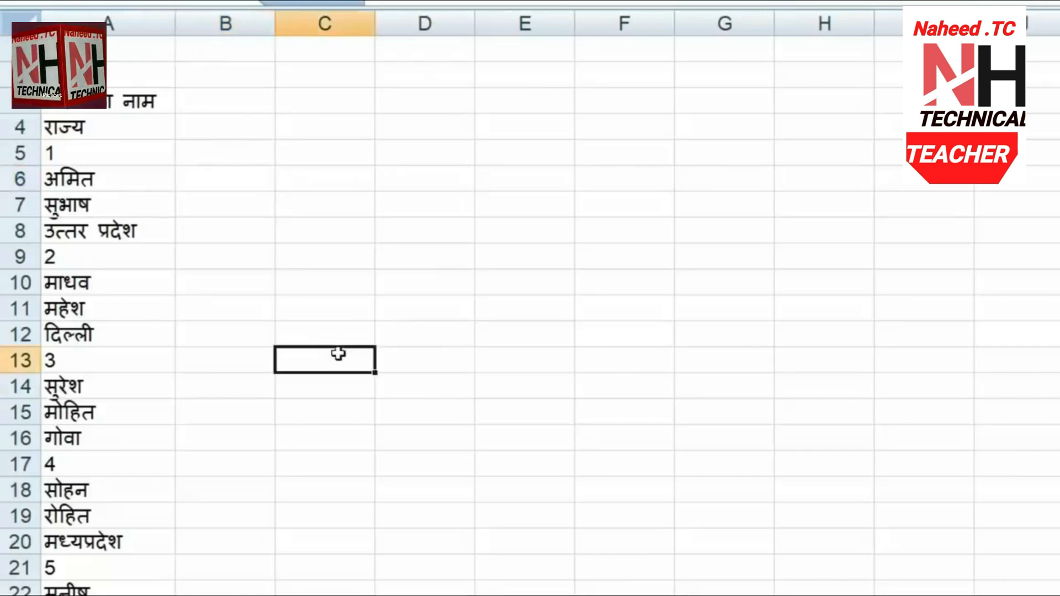
{"action": "left_click", "coordinate": [240, 46]}
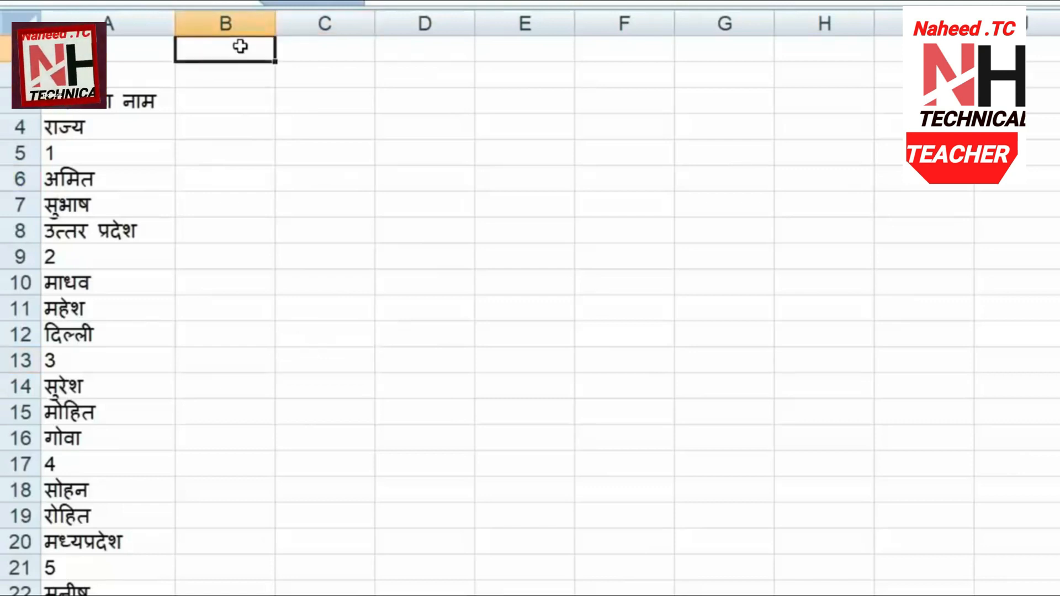
{"action": "left_click", "coordinate": [238, 77]}
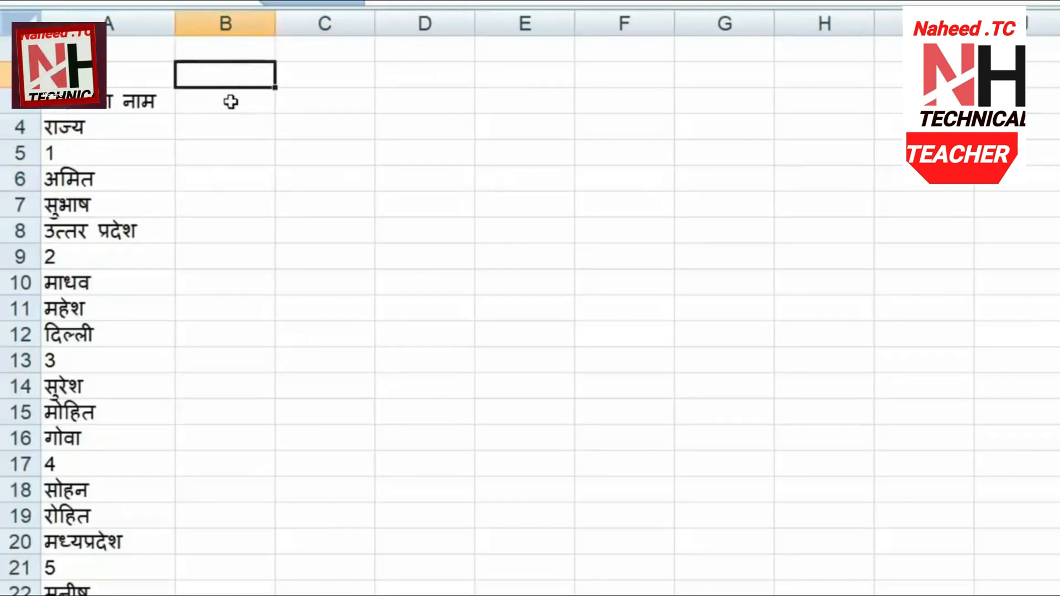
{"action": "left_click", "coordinate": [231, 102]}
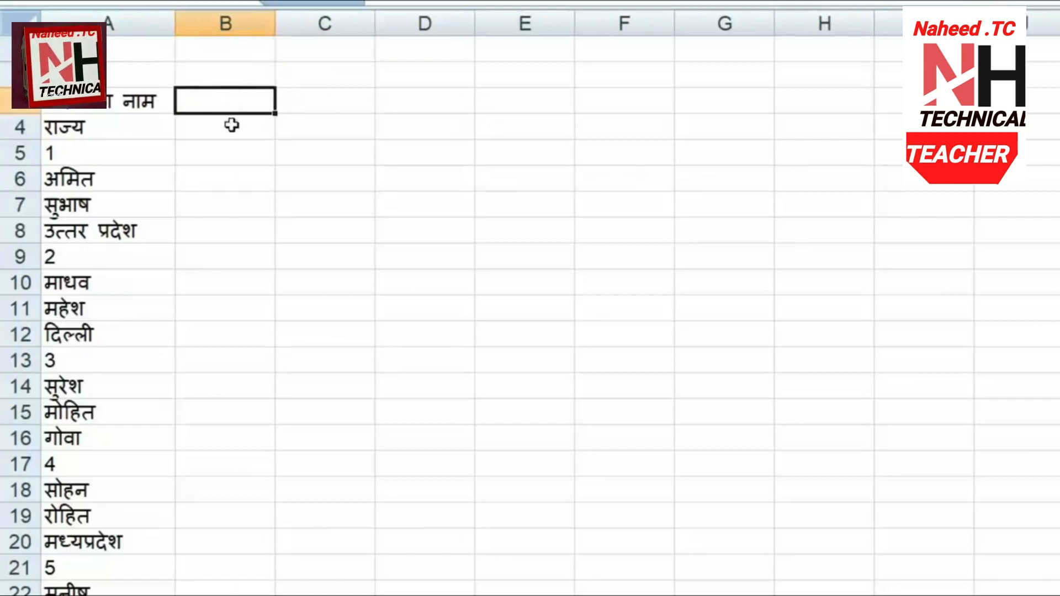
{"action": "left_click", "coordinate": [231, 125]}
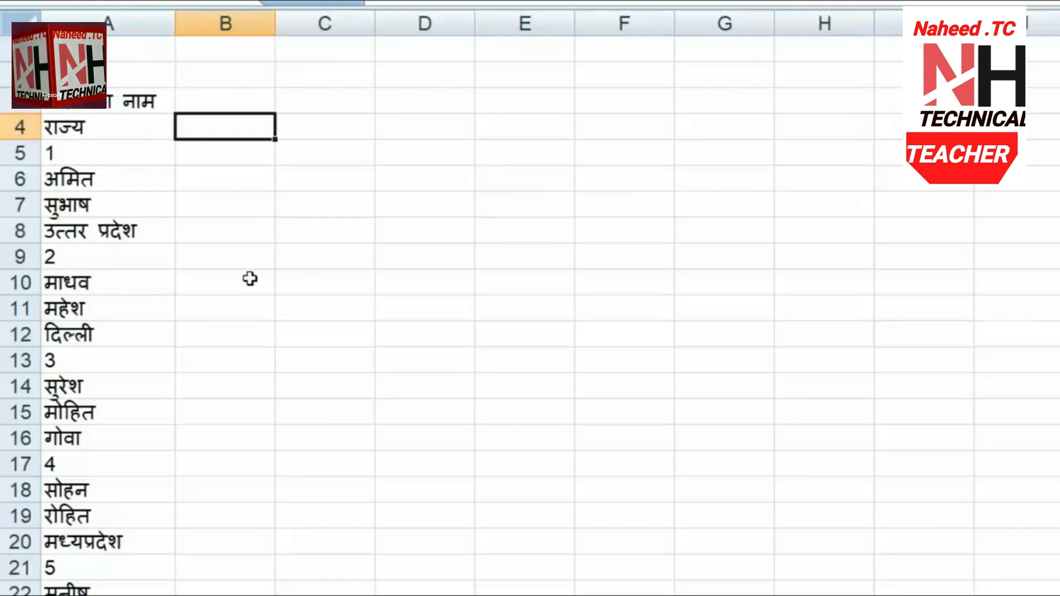
{"action": "left_click_drag", "start_coordinate": [140, 164], "coordinate": [148, 230]}
{"action": "key", "text": "ctrl+c"}
{"action": "left_click", "coordinate": [210, 43]}
{"action": "key", "text": "ctrl+v"}
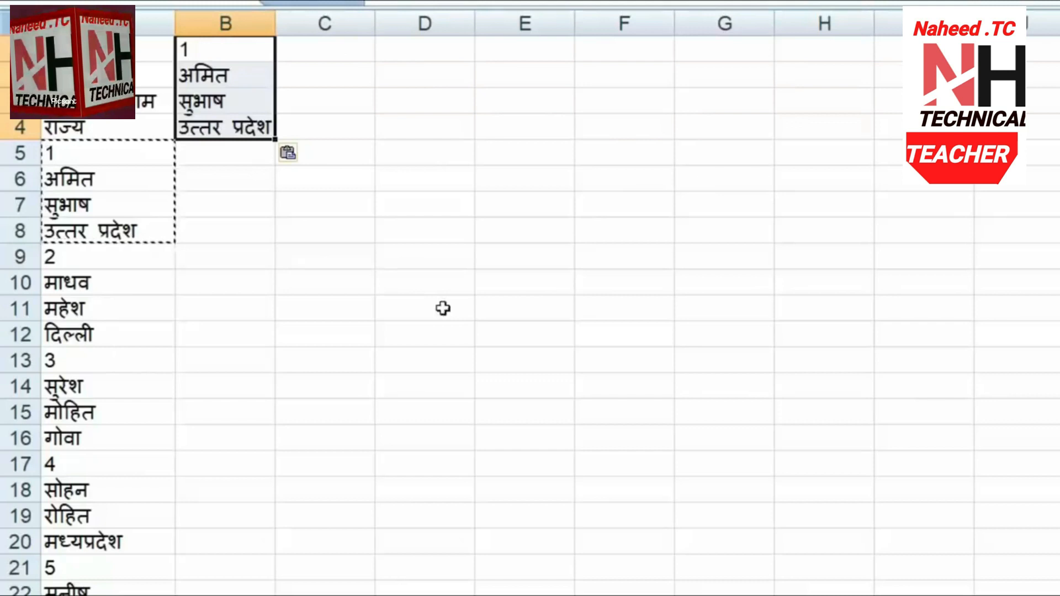
{"action": "key", "text": "Delete"}
{"action": "left_click", "coordinate": [309, 285]}
{"action": "left_click", "coordinate": [538, 154]}
{"action": "key", "text": "Escape"}
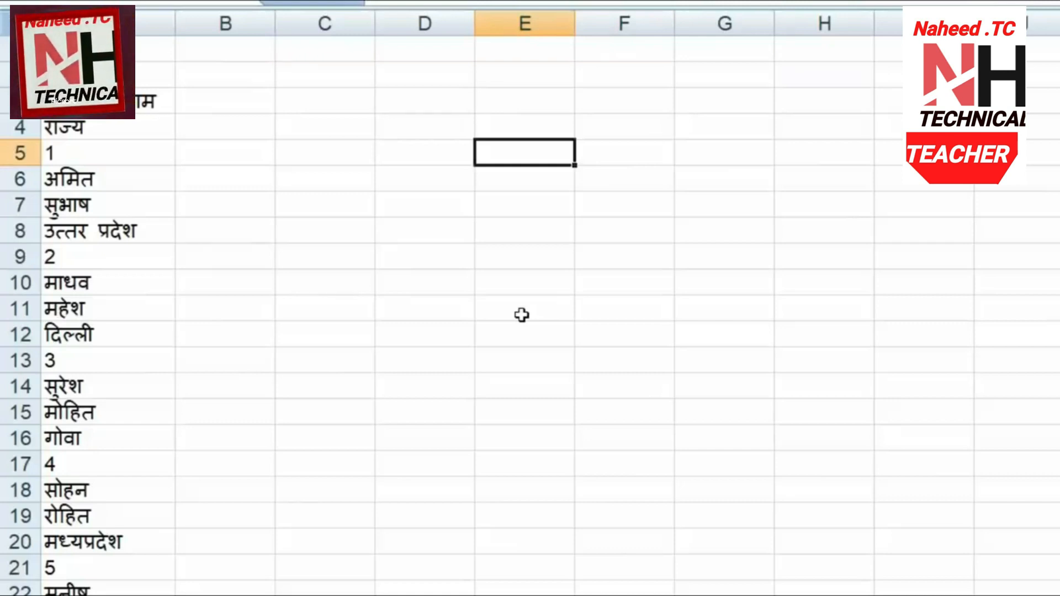
{"action": "left_click_drag", "start_coordinate": [111, 50], "coordinate": [122, 595]}
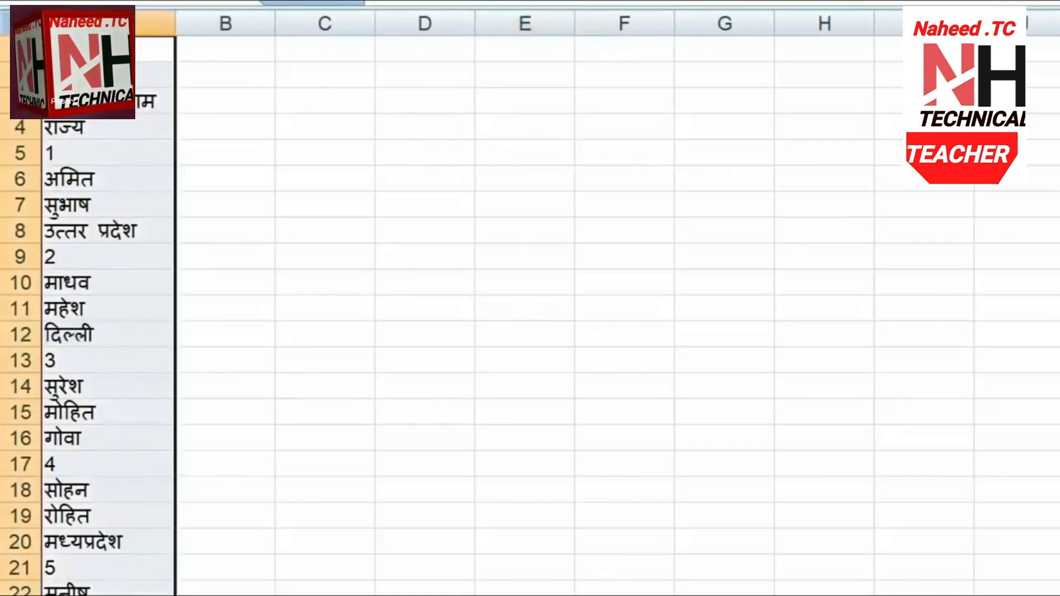
{"action": "key", "text": "ctrl+c"}
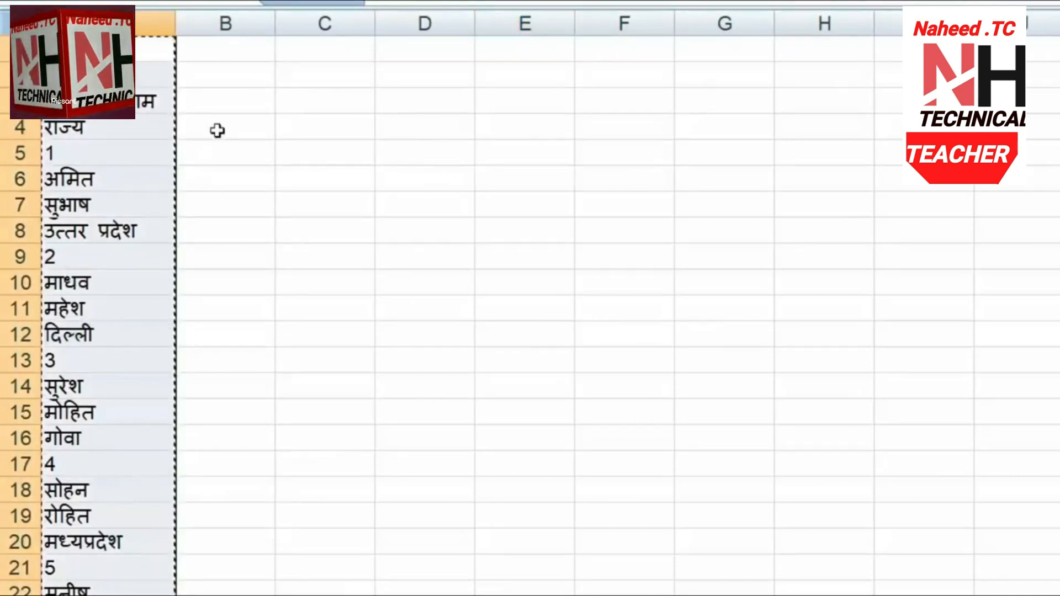
{"action": "right_click", "coordinate": [259, 56]}
{"action": "left_click", "coordinate": [367, 130]}
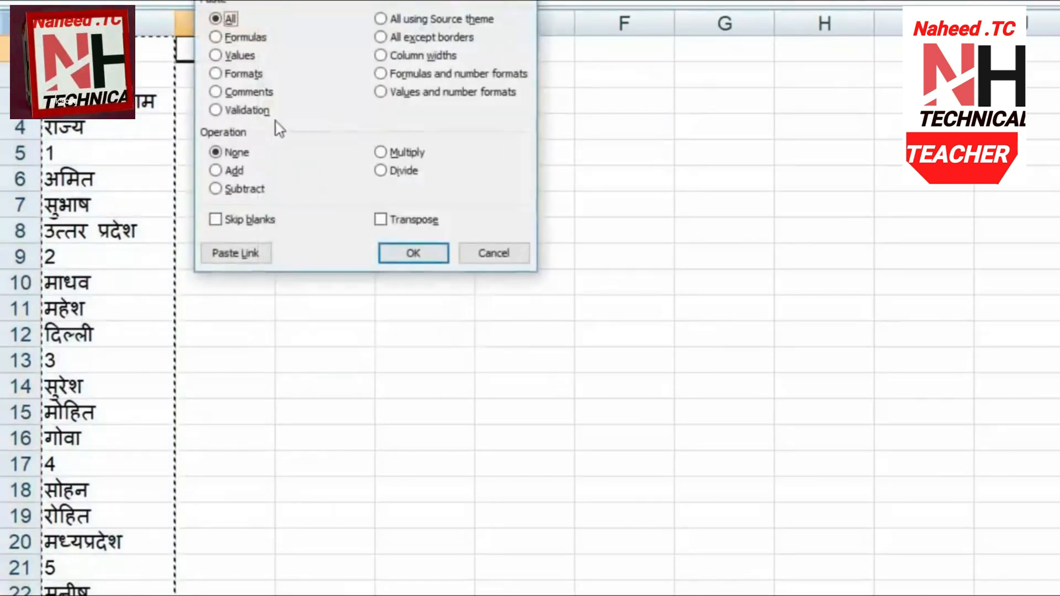
{"action": "left_click", "coordinate": [413, 221]}
{"action": "left_click", "coordinate": [425, 259]}
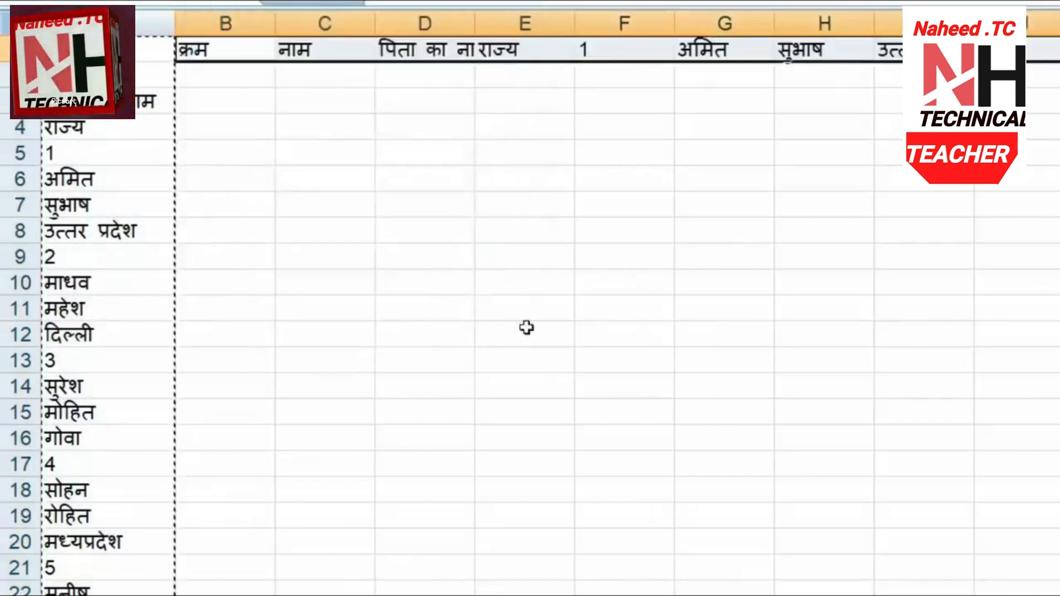
{"action": "key", "text": "ctrl+z"}
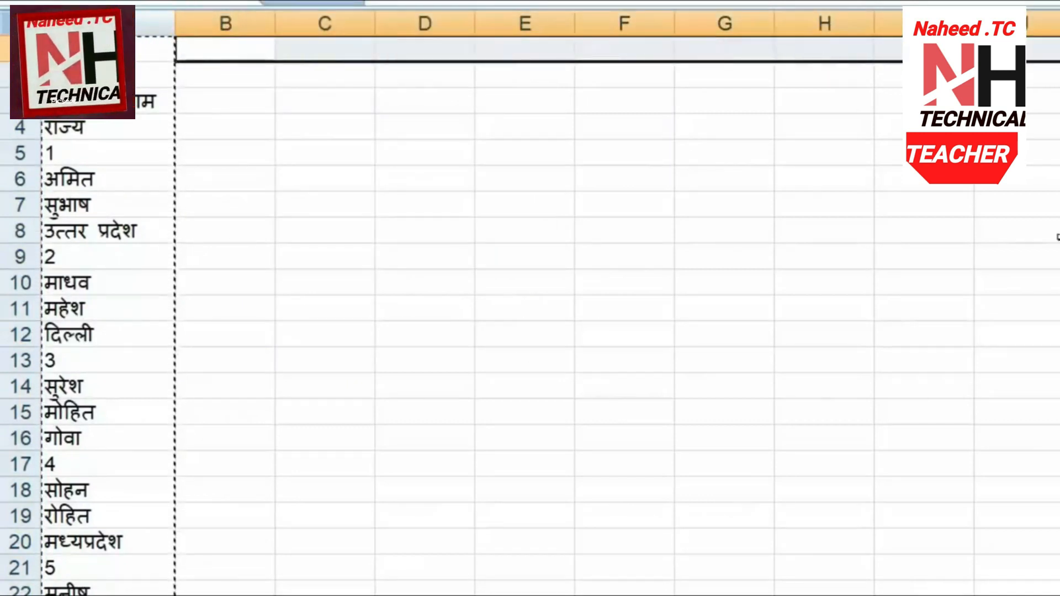
{"action": "left_click", "coordinate": [344, 103]}
{"action": "key", "text": "Escape"}
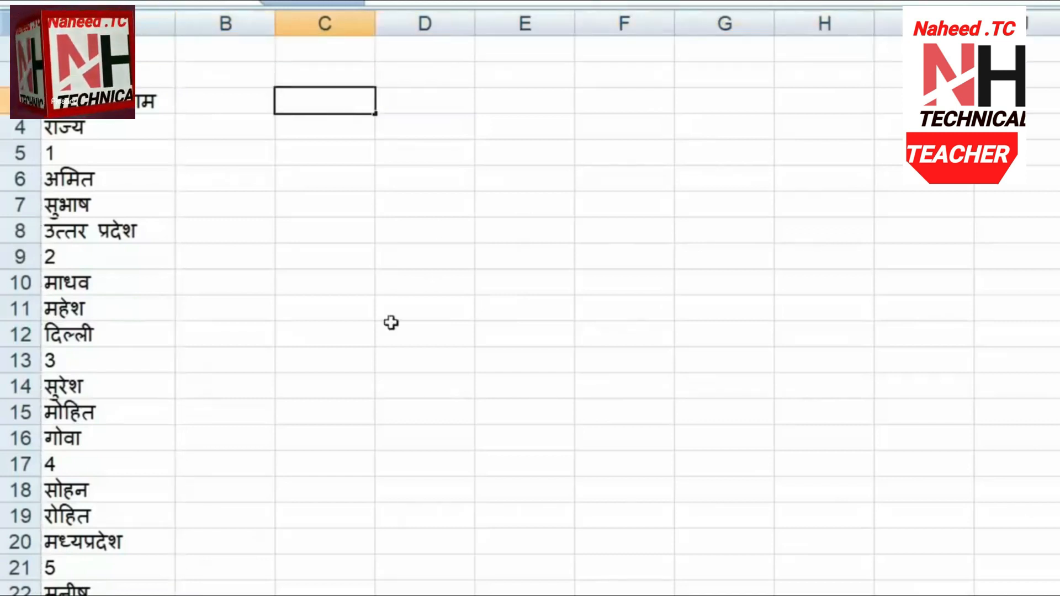
Enter QrA1 and fill it right to create labels QrA1–QrA4 across columns C–F
{"action": "left_click", "coordinate": [322, 67]}
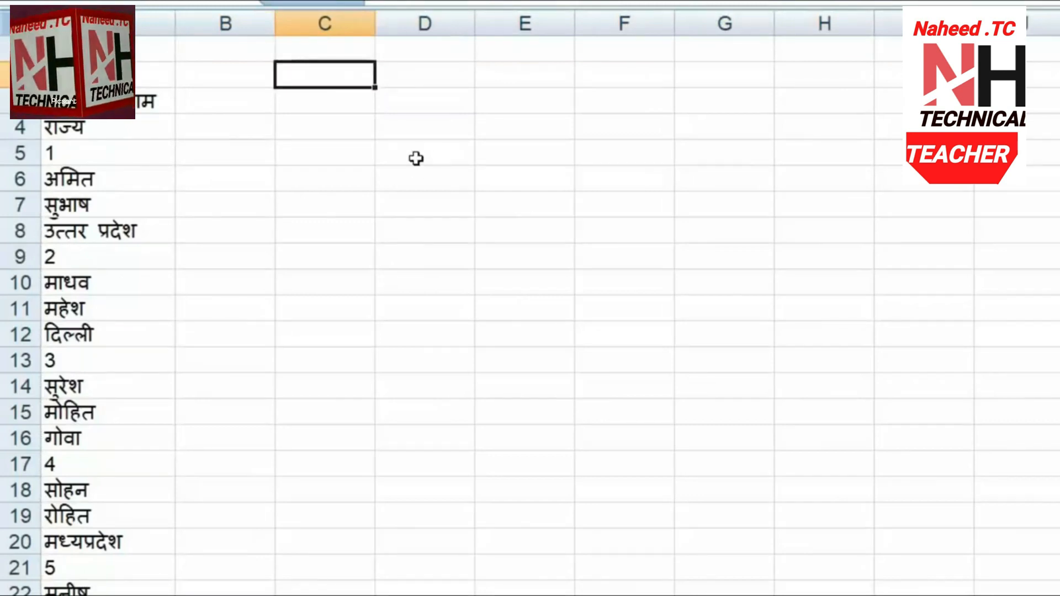
{"action": "left_click", "coordinate": [406, 126]}
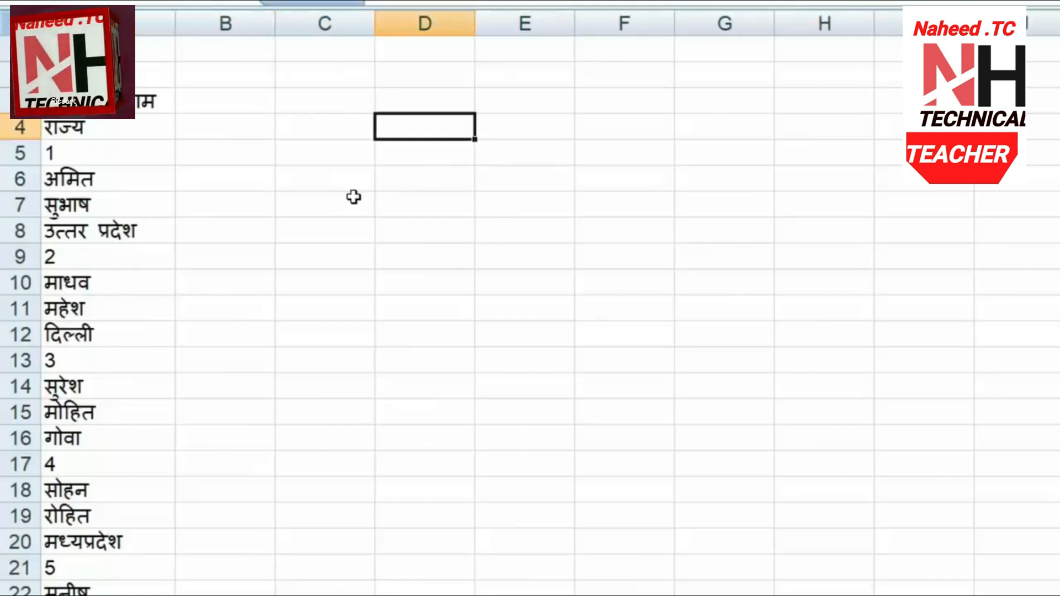
{"action": "left_click", "coordinate": [330, 49]}
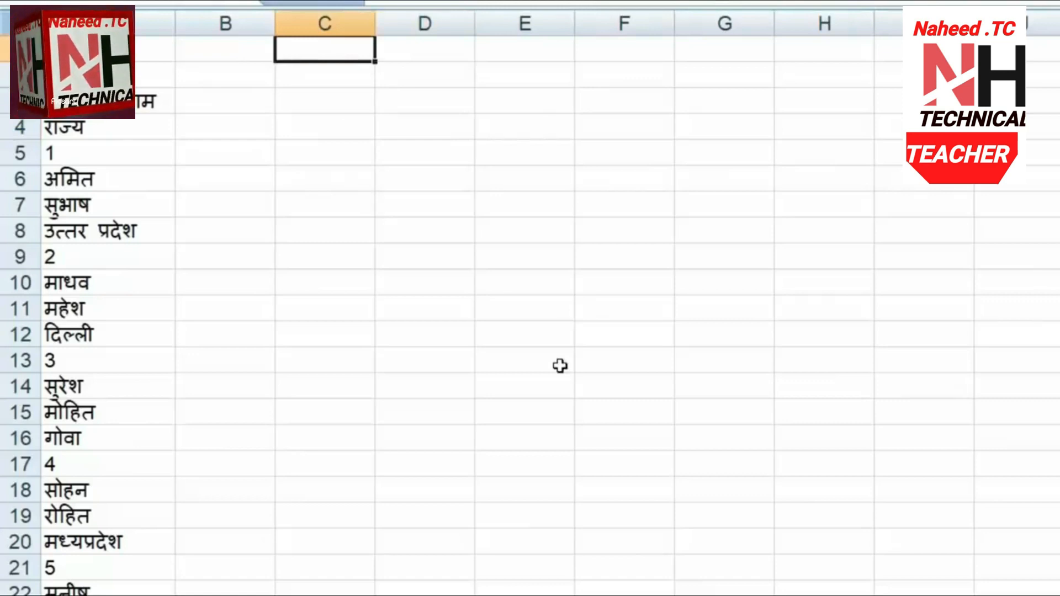
{"action": "type", "text": "Qr"}
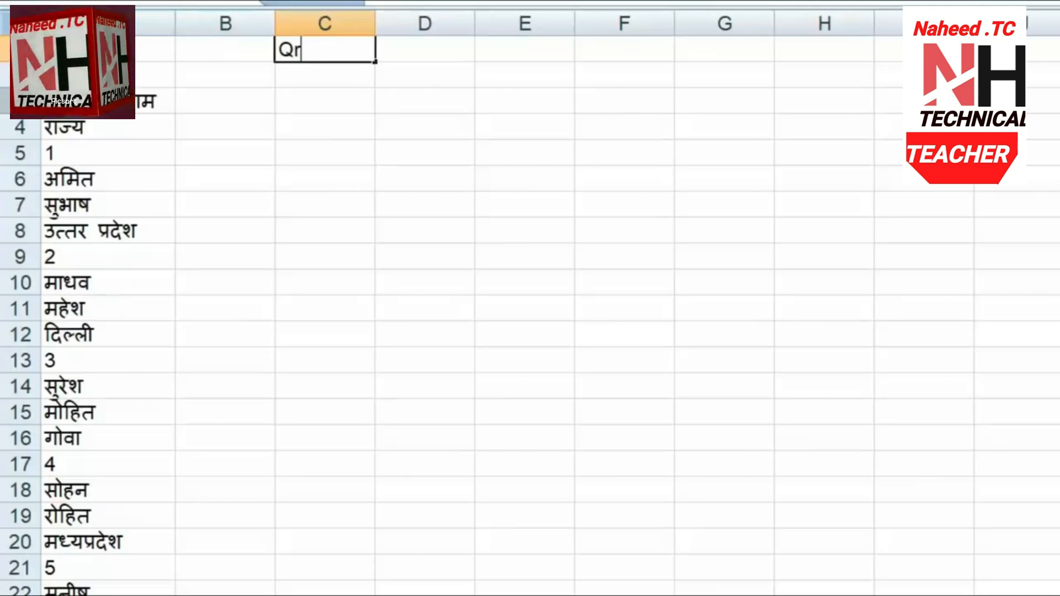
{"action": "type", "text": "A"}
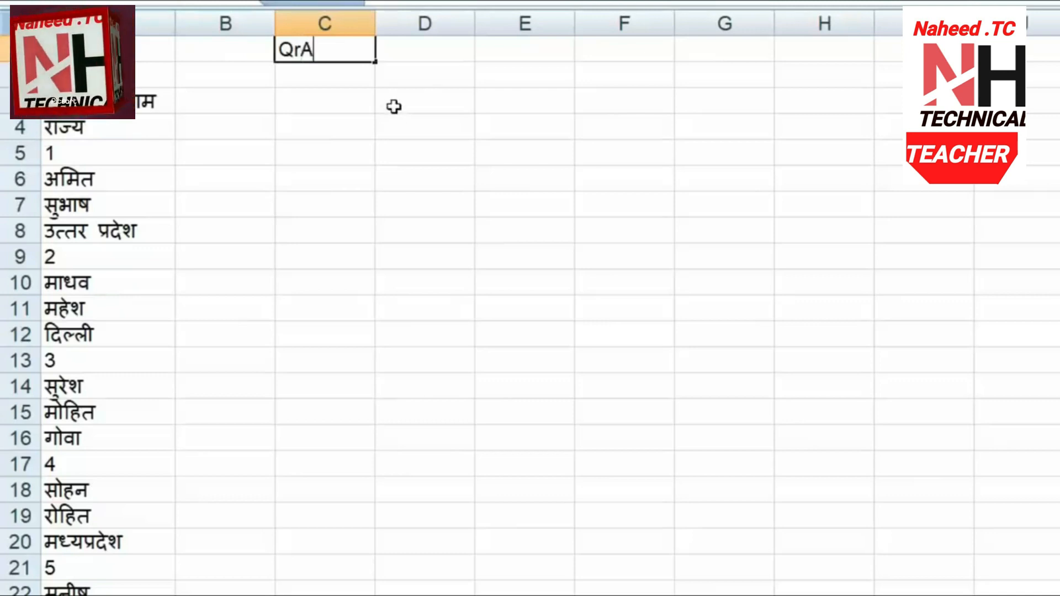
{"action": "type", "text": "1"}
{"action": "key", "text": "Return"}
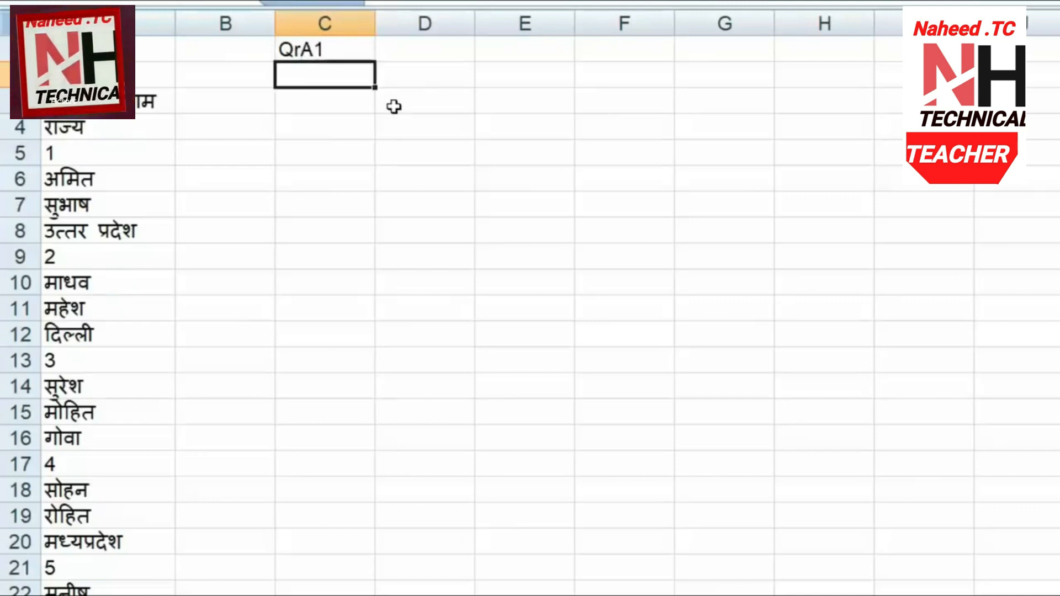
{"action": "left_click", "coordinate": [351, 53]}
{"action": "left_click_drag", "start_coordinate": [373, 61], "coordinate": [658, 62]}
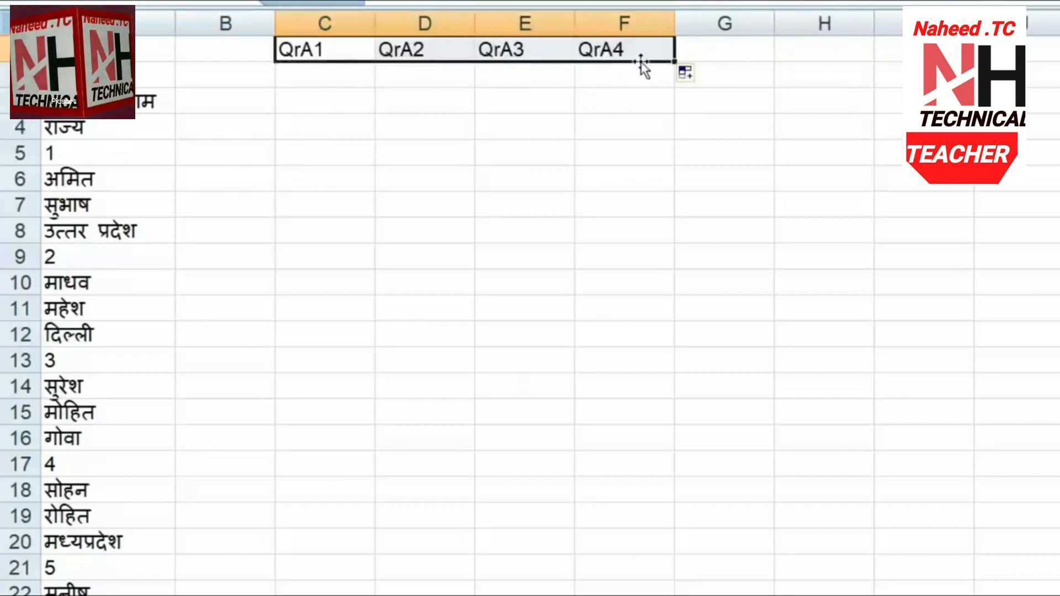
Add a second row labelled QrA5 and fill it across to QrA8 in column F
{"action": "left_click", "coordinate": [334, 77]}
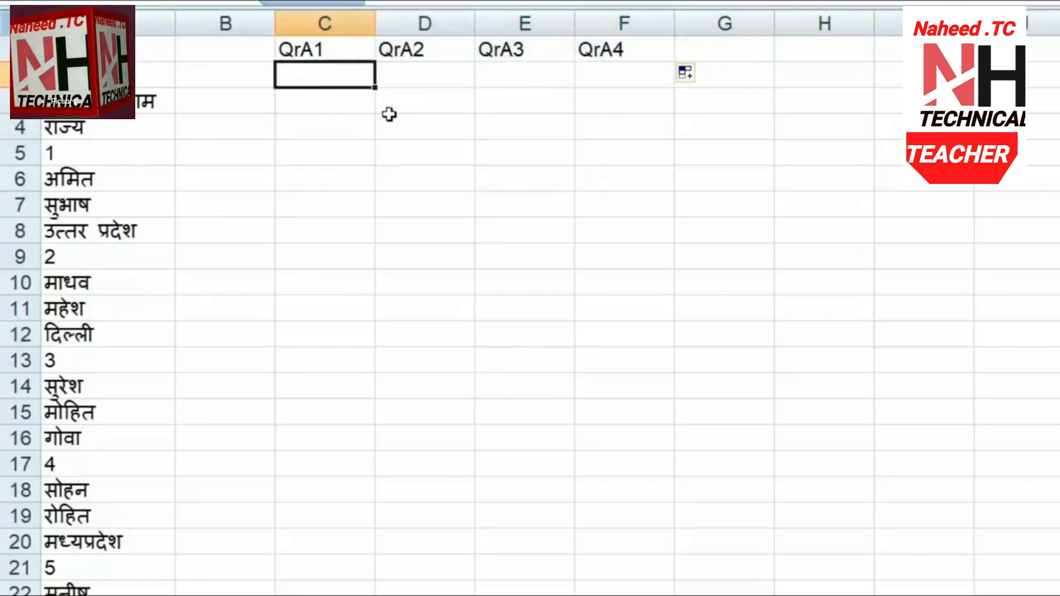
{"action": "type", "text": "QrA1"}
{"action": "key", "text": "Tab"}
{"action": "key", "text": "Left"}
{"action": "double_click", "coordinate": [324, 76]}
{"action": "left_click_drag", "start_coordinate": [314, 76], "coordinate": [327, 75]}
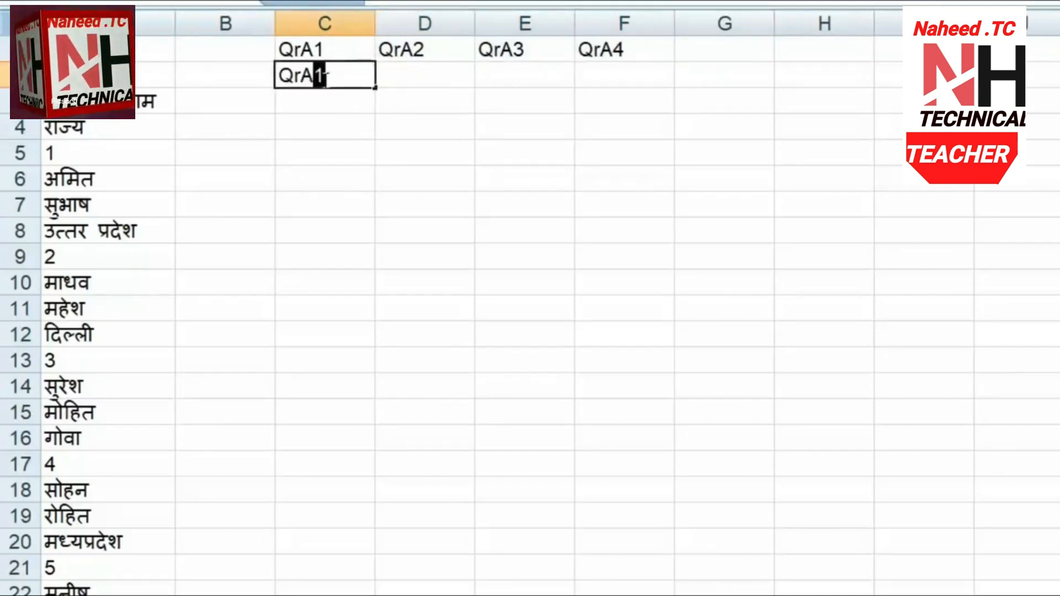
{"action": "type", "text": "5"}
{"action": "key", "text": "Tab"}
{"action": "left_click", "coordinate": [323, 78]}
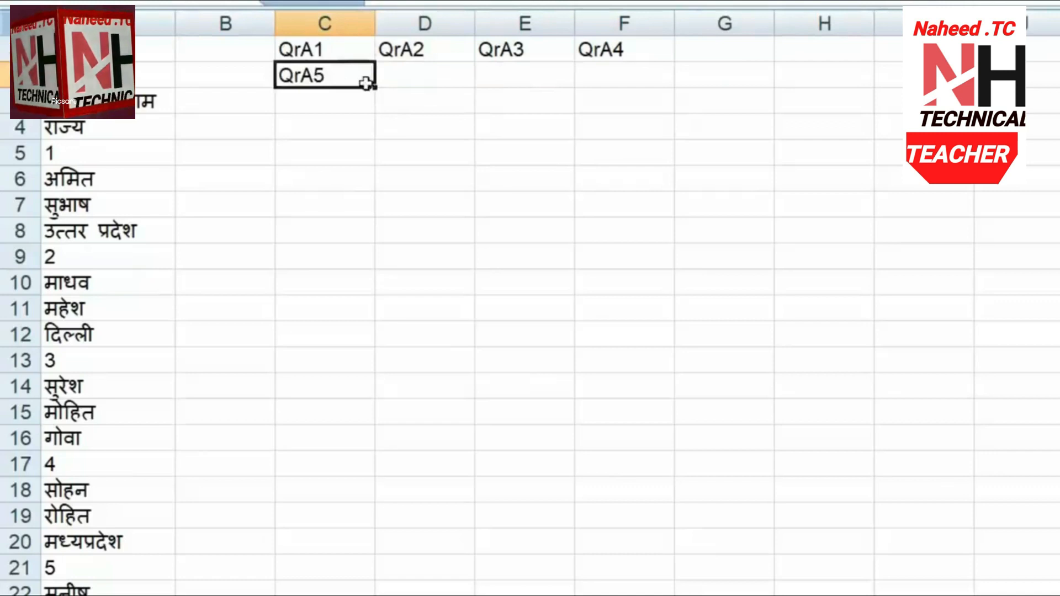
{"action": "left_click_drag", "start_coordinate": [376, 87], "coordinate": [650, 88]}
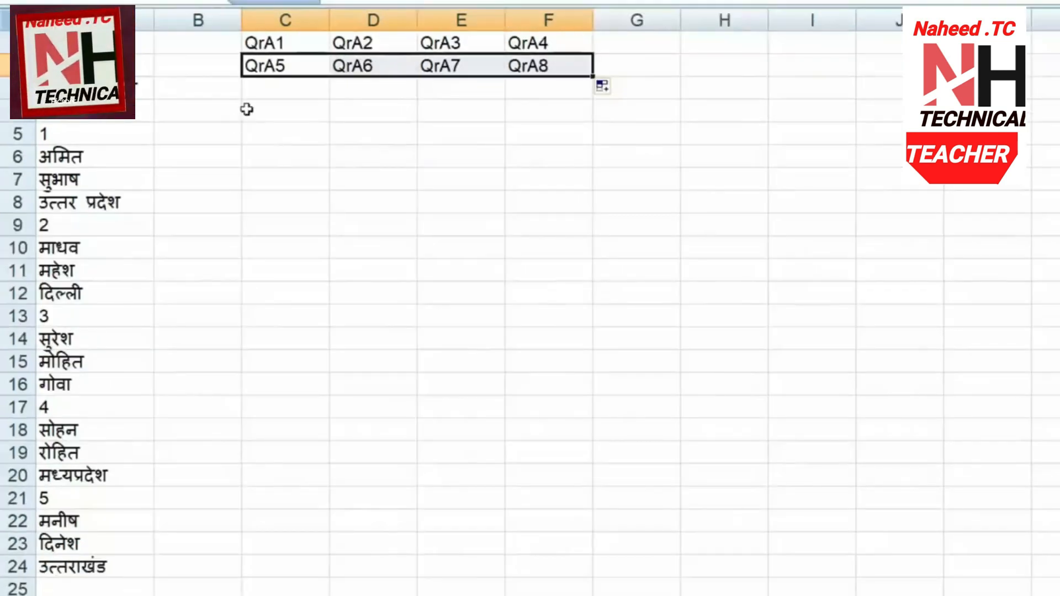
{"action": "left_click_drag", "start_coordinate": [308, 49], "coordinate": [516, 64]}
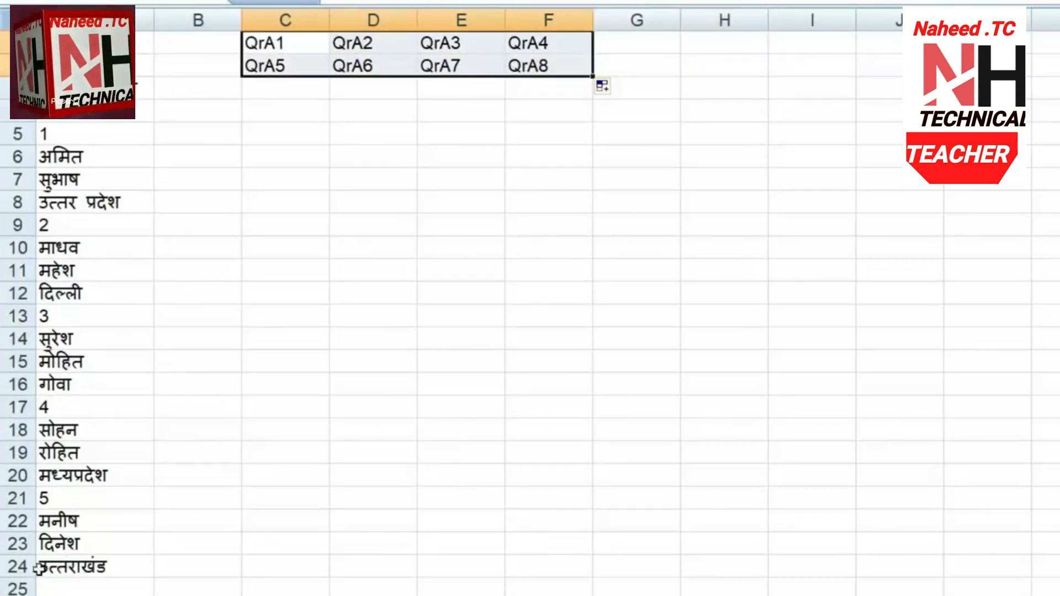
{"action": "left_click", "coordinate": [55, 569]}
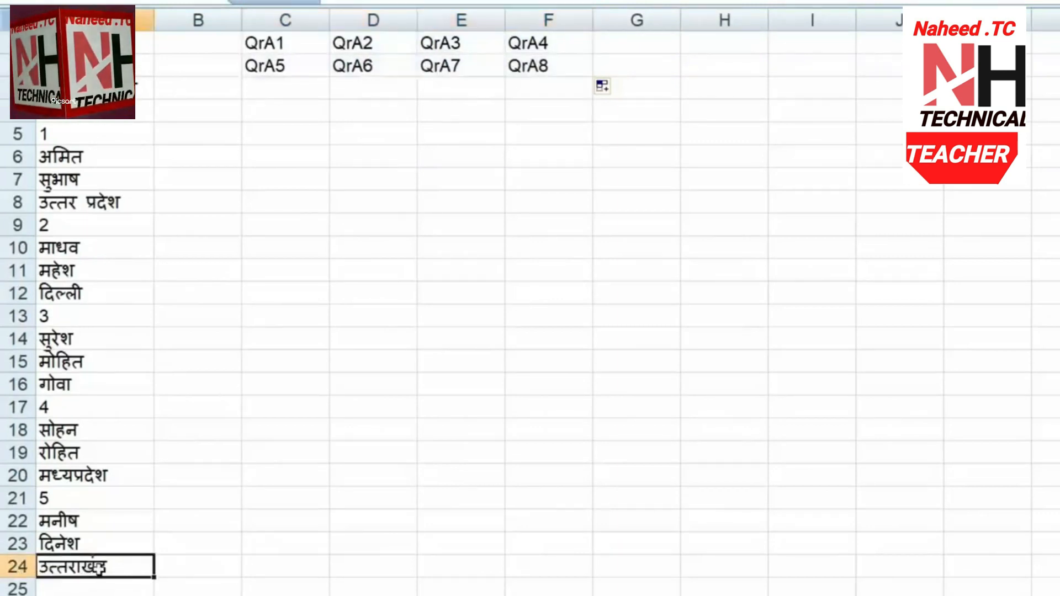
Fill both label rows down to row 6 for QrA1–QrA24, then select C1:F6
{"action": "left_click_drag", "start_coordinate": [286, 41], "coordinate": [594, 172]}
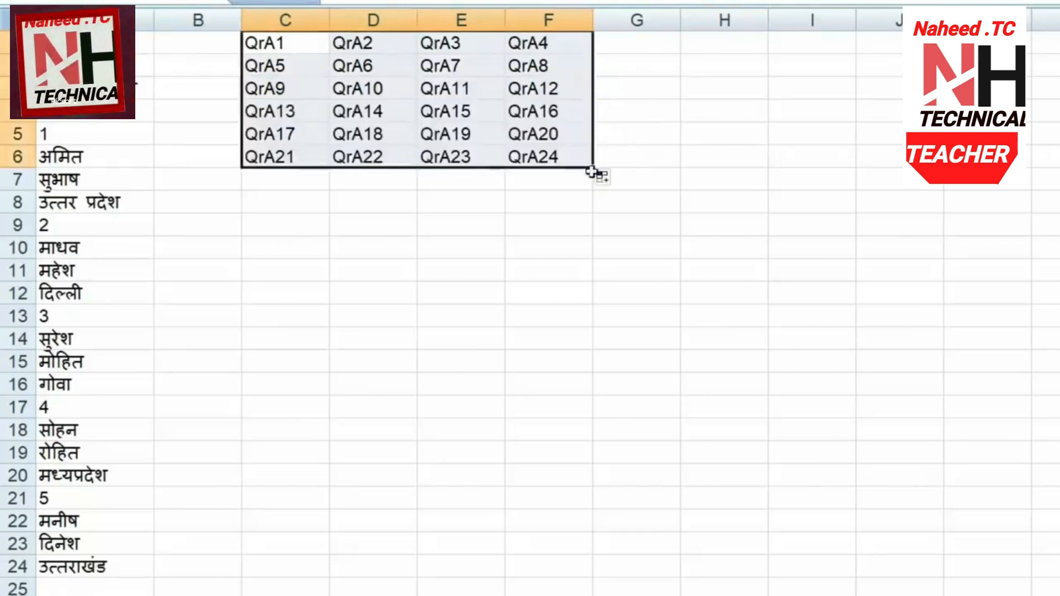
{"action": "left_click", "coordinate": [554, 158]}
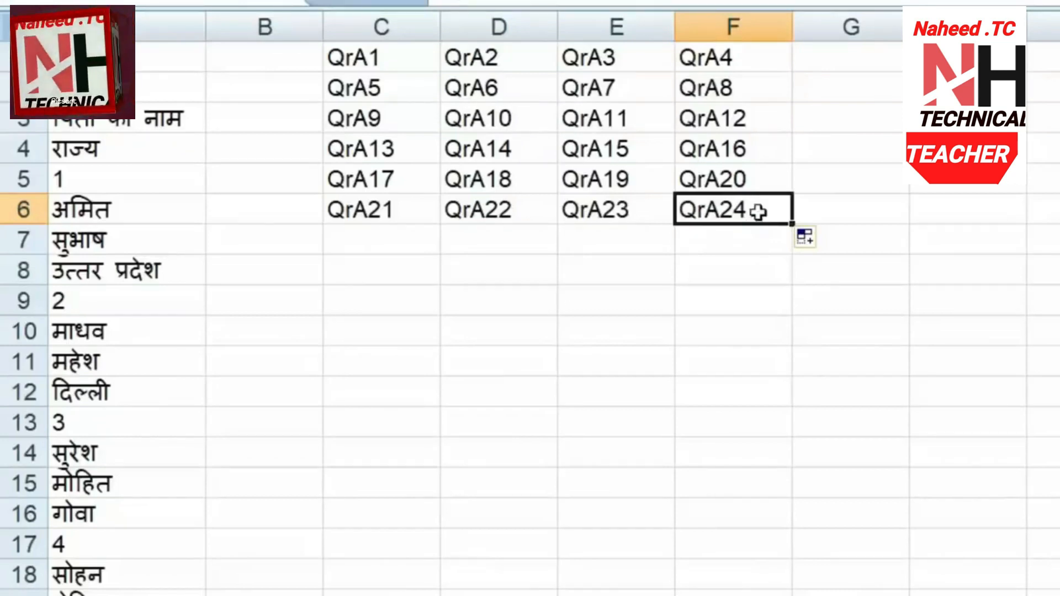
{"action": "left_click_drag", "start_coordinate": [359, 58], "coordinate": [740, 209]}
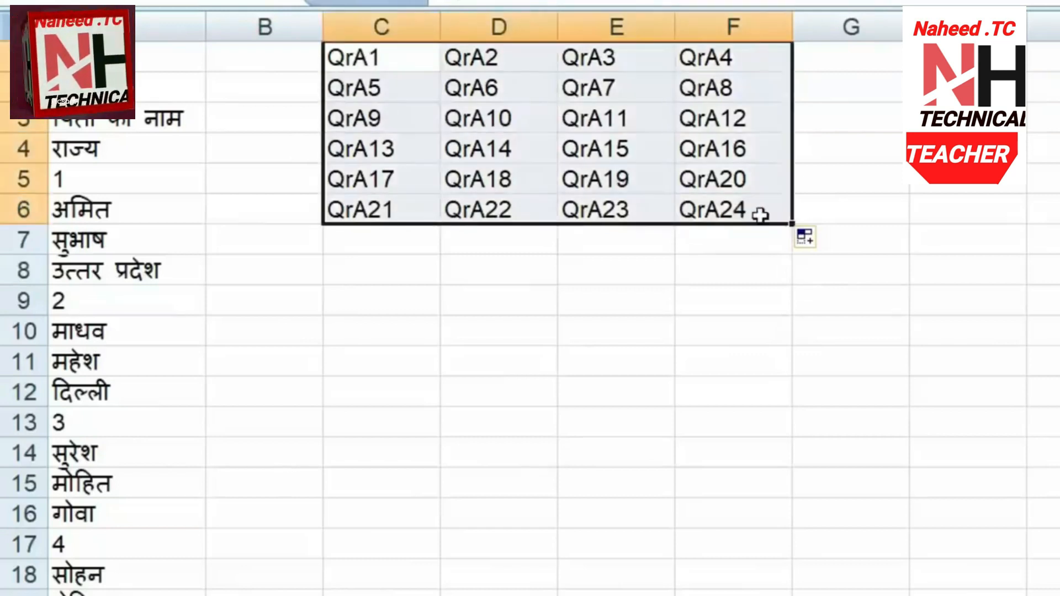
Replace all Qr with = in the block, converting the 24 labels into formulas
{"action": "key", "text": "ctrl+f"}
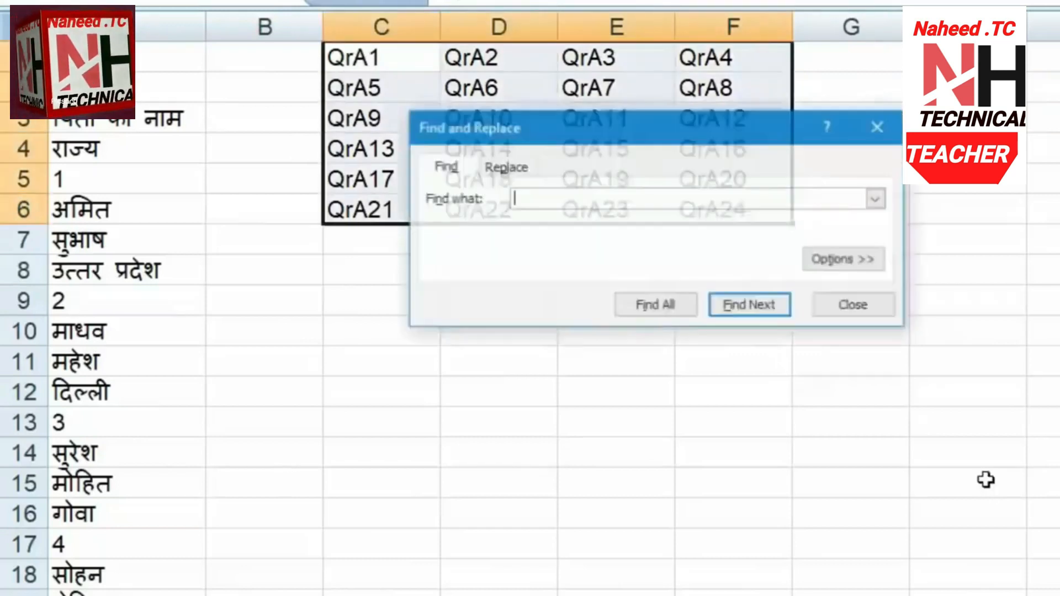
{"action": "left_click_drag", "start_coordinate": [606, 124], "coordinate": [984, 37]}
{"action": "left_click", "coordinate": [889, 80]}
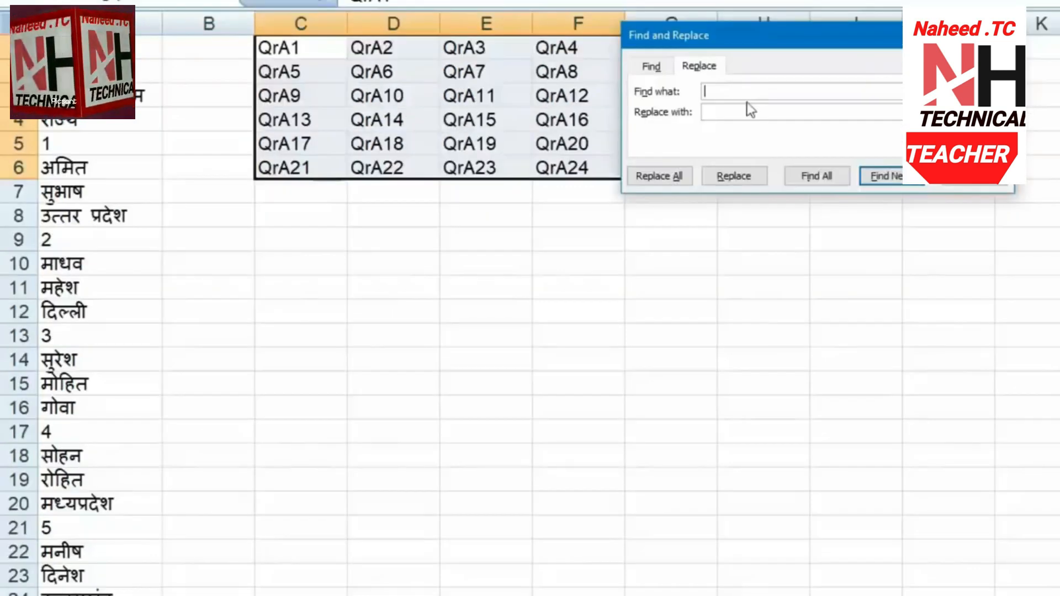
{"action": "type", "text": "Qr"}
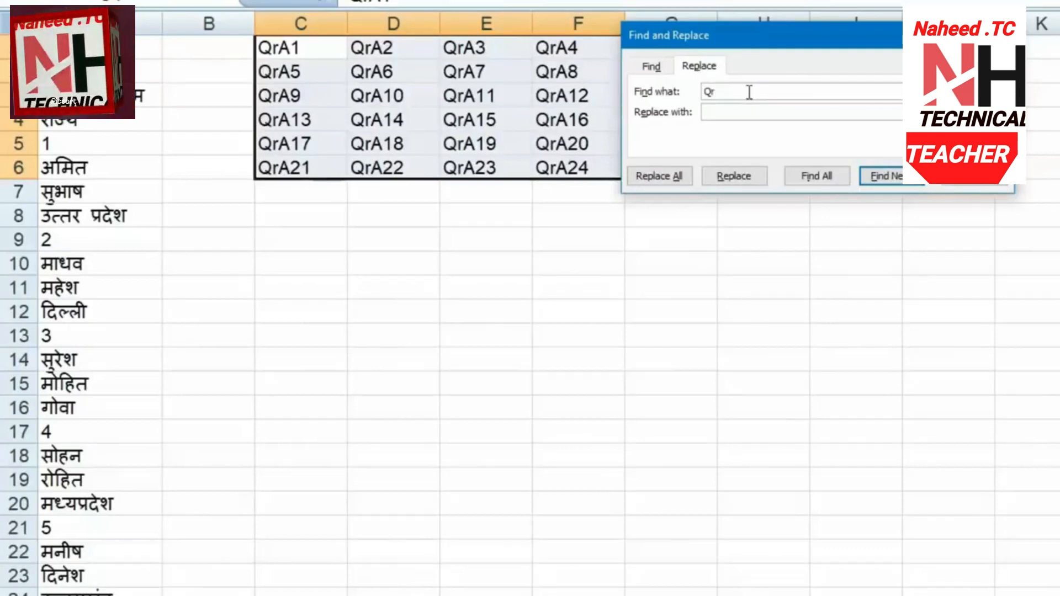
{"action": "left_click", "coordinate": [760, 118]}
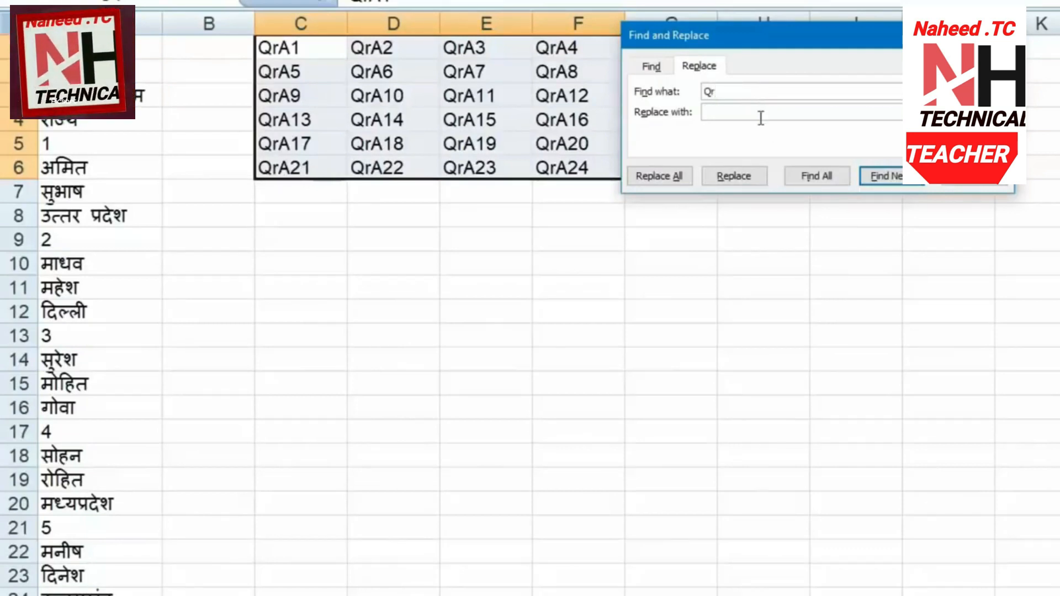
{"action": "type", "text": "="}
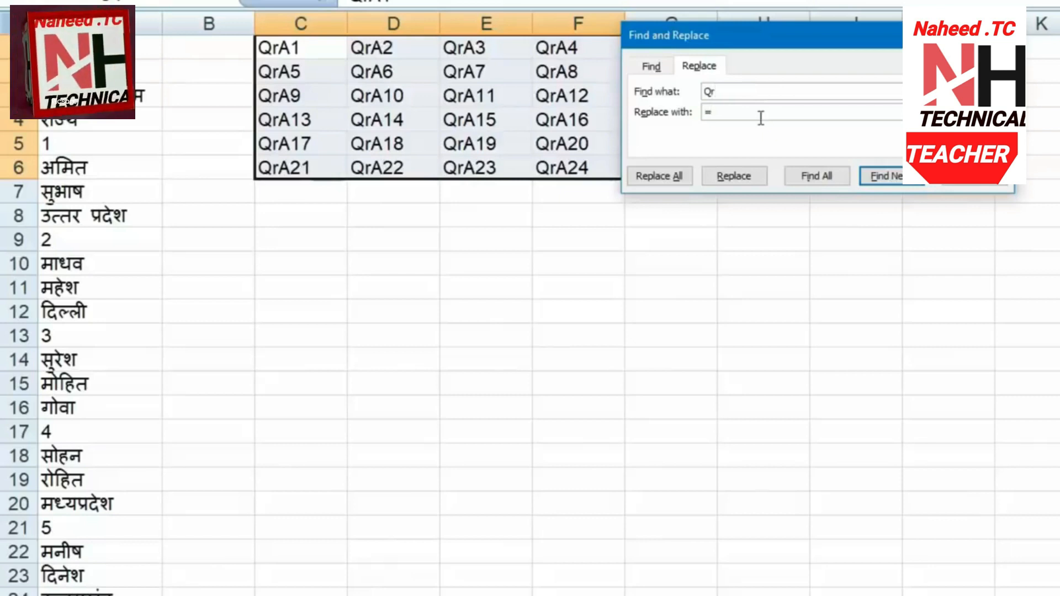
{"action": "left_click", "coordinate": [660, 183]}
{"action": "left_click", "coordinate": [857, 374]}
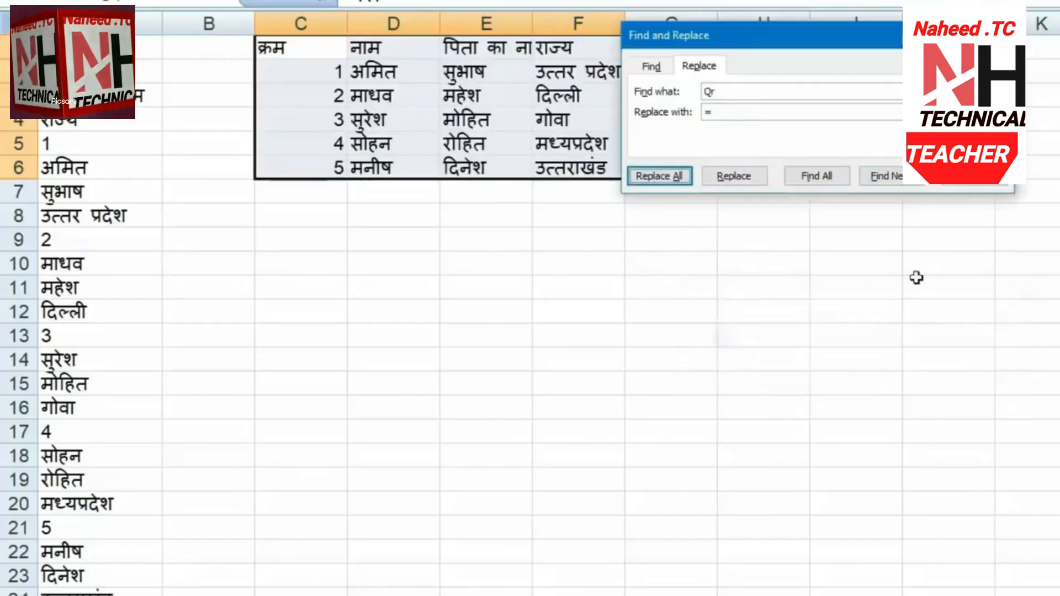
{"action": "key", "text": "Escape"}
{"action": "left_click", "coordinate": [769, 194]}
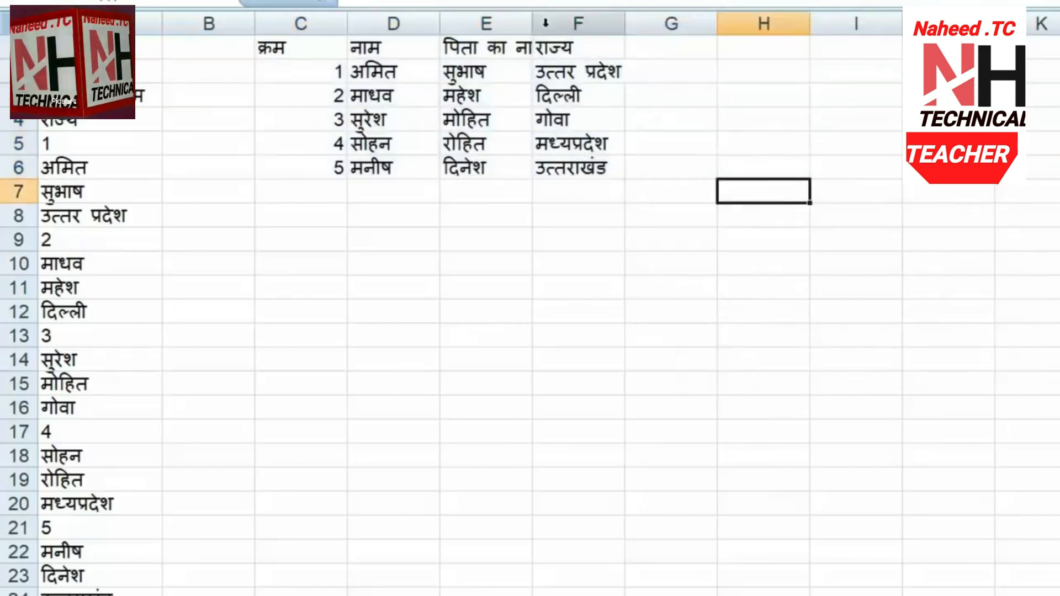
AutoFit columns C–F to their contents
{"action": "left_click_drag", "start_coordinate": [551, 21], "coordinate": [336, 14]}
{"action": "double_click", "coordinate": [346, 18]}
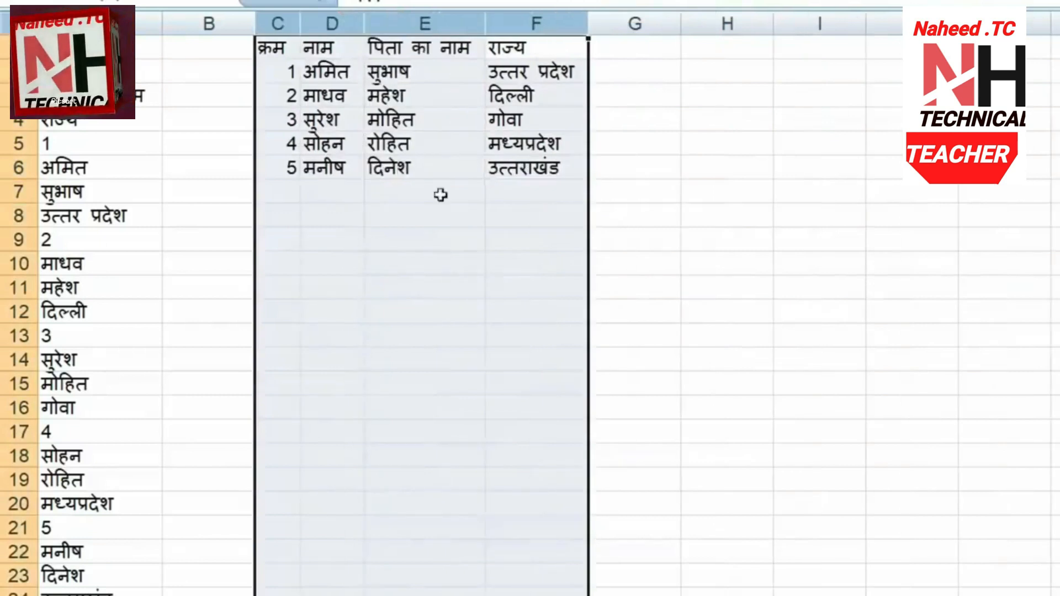
{"action": "left_click", "coordinate": [473, 258]}
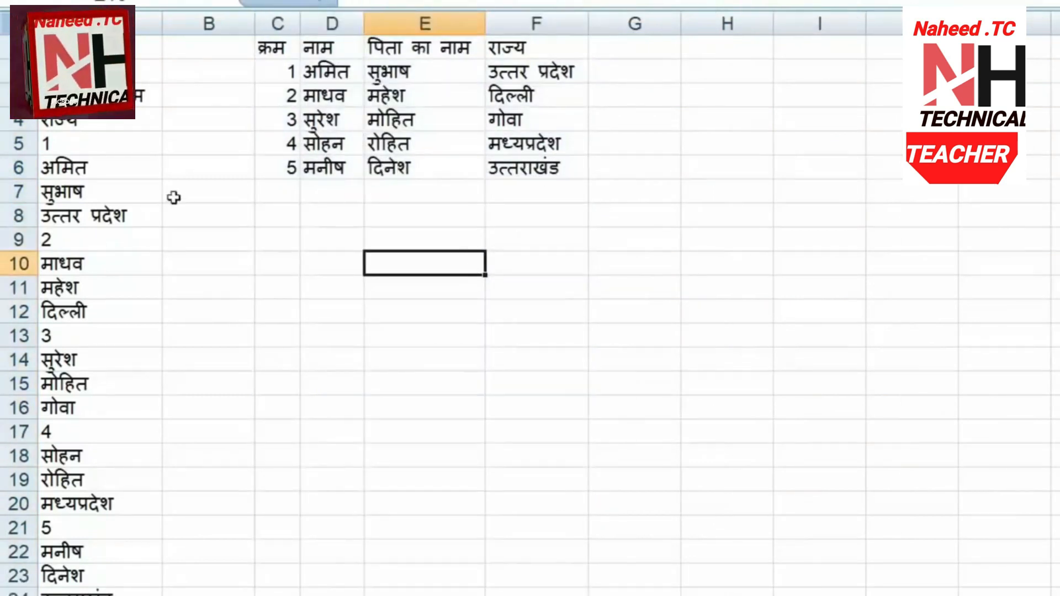
Change the name in cell A6 from अमित to माधव
{"action": "left_click", "coordinate": [156, 172]}
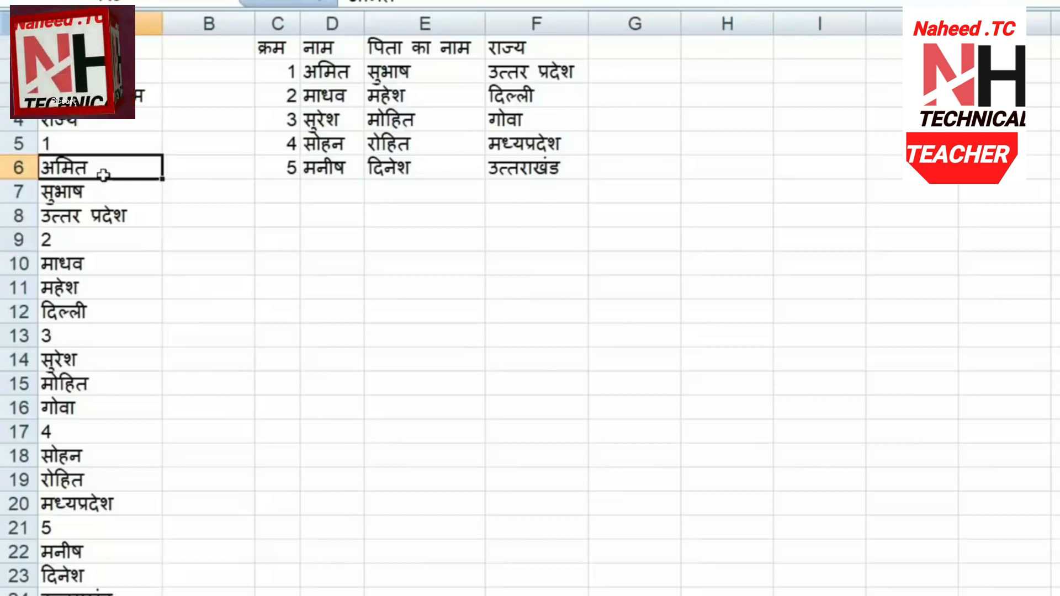
{"action": "type", "text": "माधव"}
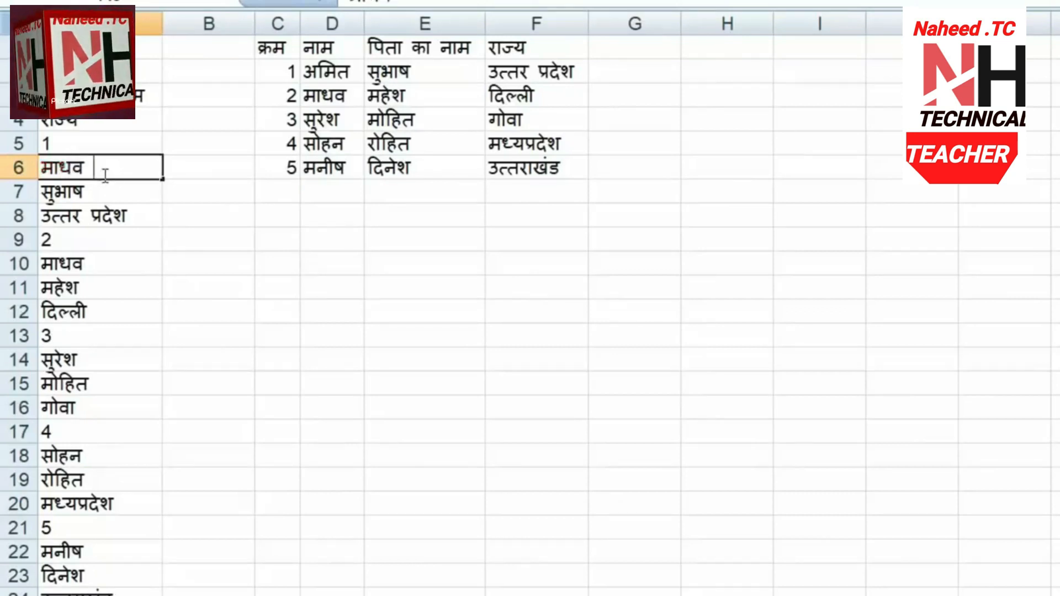
{"action": "key", "text": "Tab"}
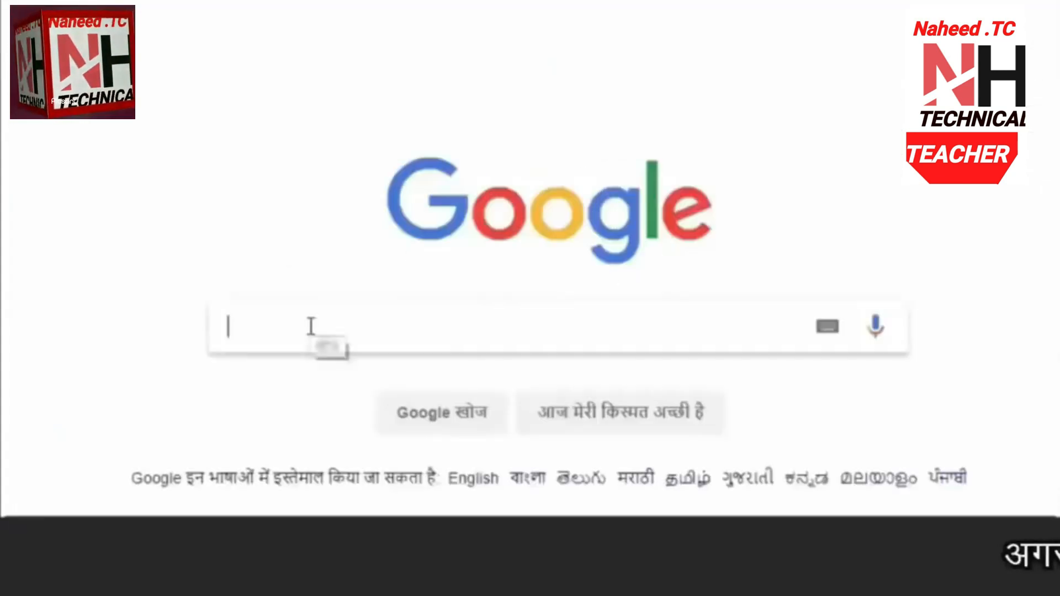
Search Google for 'my big gu' and open the MyBigGuide website
{"action": "left_click", "coordinate": [311, 327]}
{"action": "type", "text": "my big guide"}
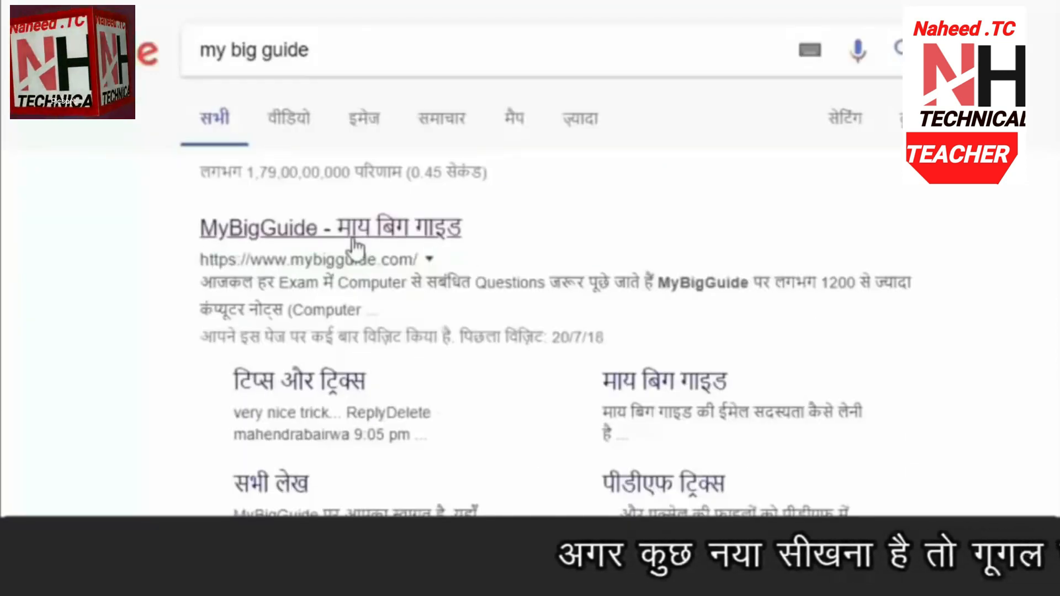
{"action": "left_click", "coordinate": [353, 243]}
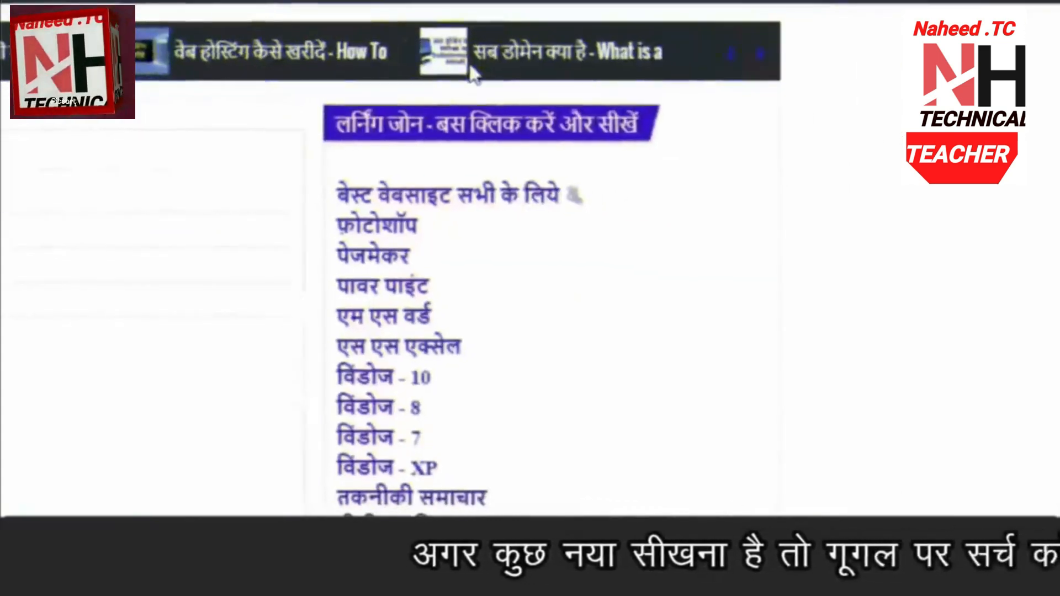
Open the Computer Notes In Hindi page and scroll down to its Hardware and Software Notes
{"action": "scroll", "coordinate": [598, 166], "scroll_direction": "down", "scroll_amount": 4}
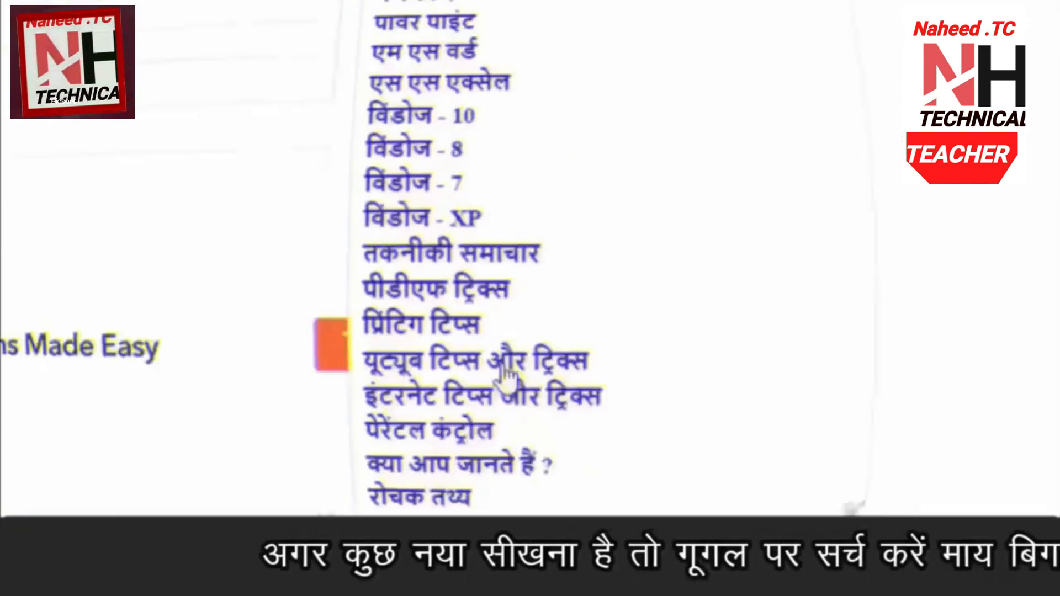
{"action": "scroll", "coordinate": [458, 414], "scroll_direction": "down", "scroll_amount": 9}
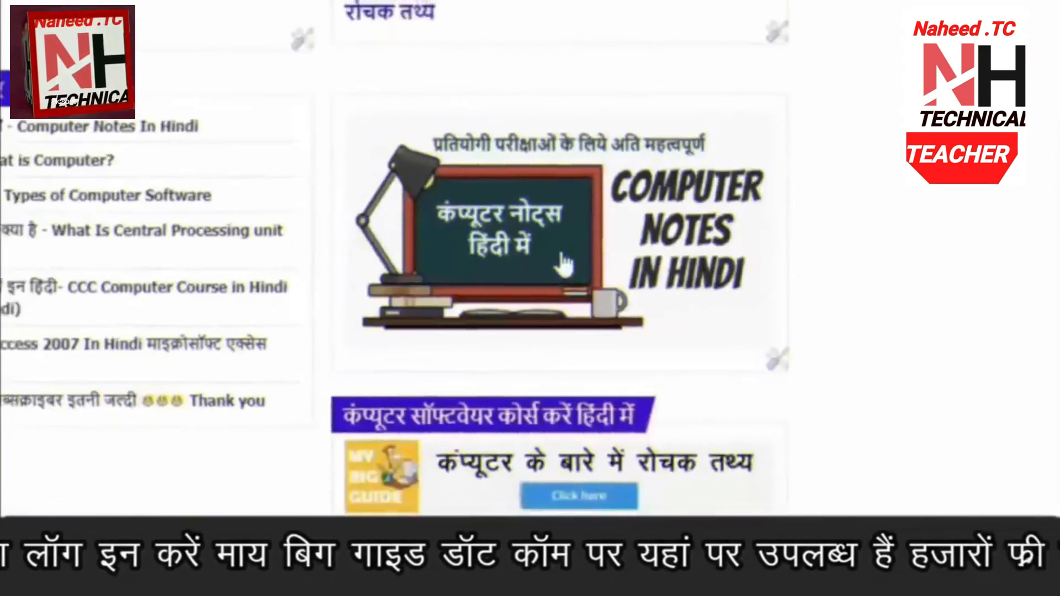
{"action": "left_click", "coordinate": [563, 264]}
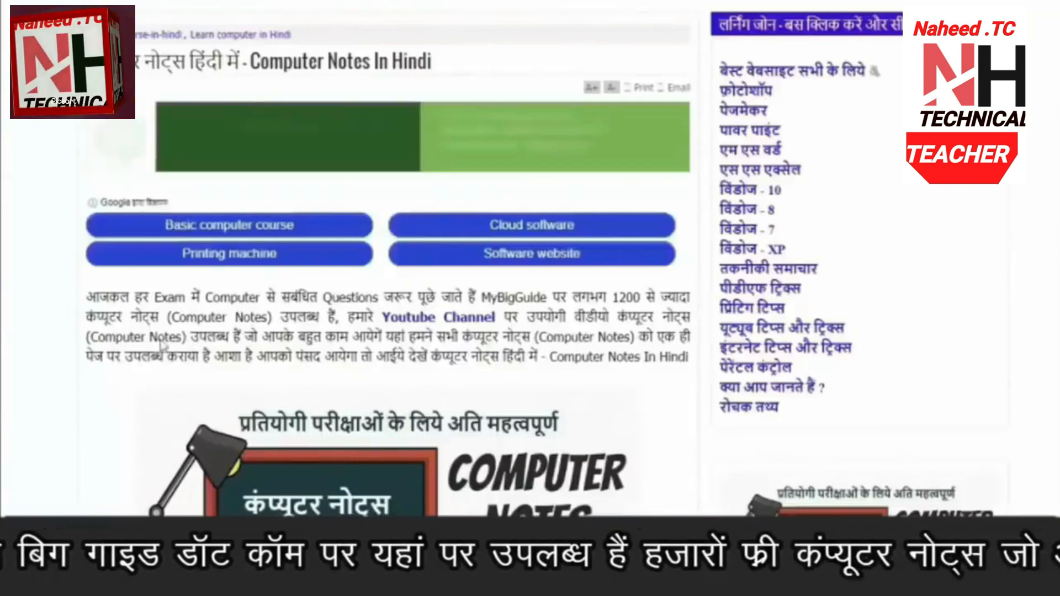
{"action": "scroll", "coordinate": [582, 312], "scroll_direction": "down", "scroll_amount": 15}
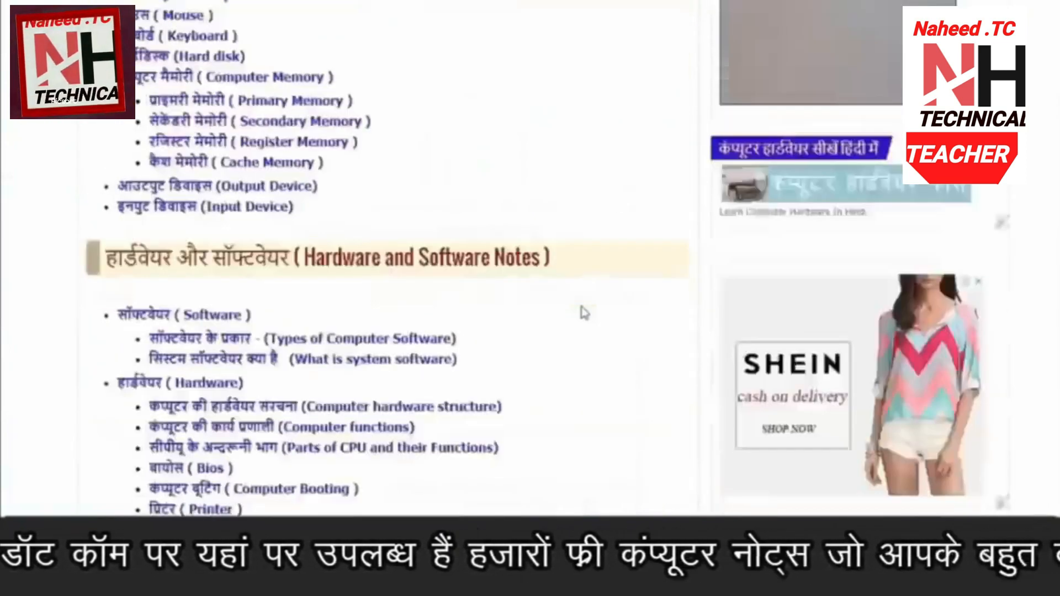